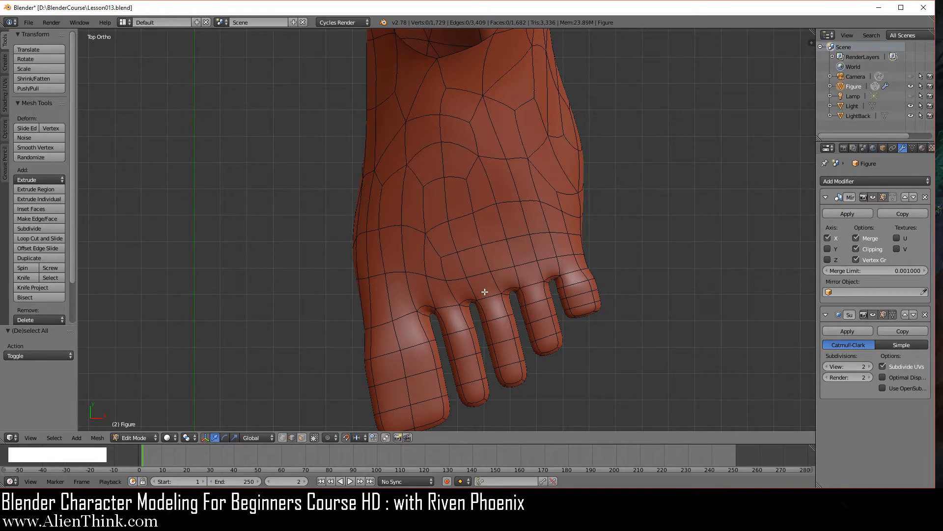
- From the underside of the foot, switch to face selection and select the face loops along the full length of the second toe
key("ctrl+KP_7")
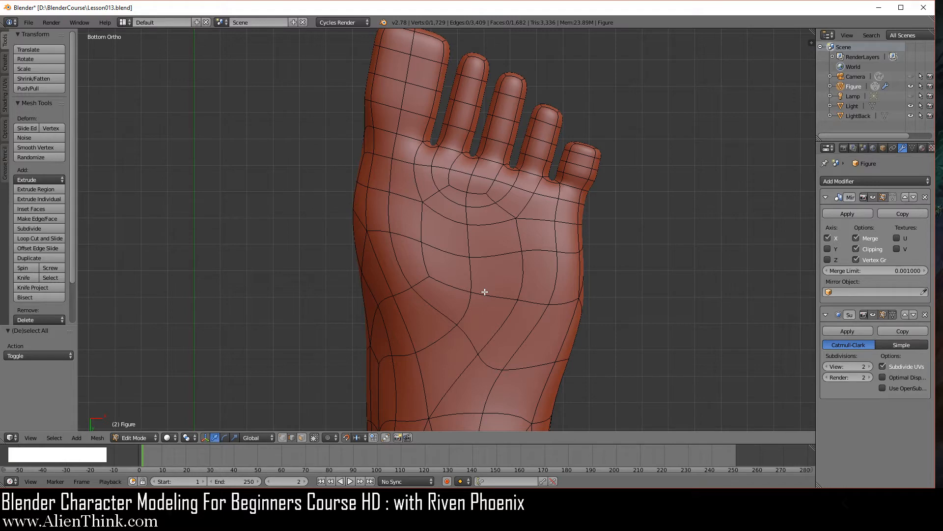
key("KP_7")
key("KP_9")
scroll(503, 238, "up", 3)
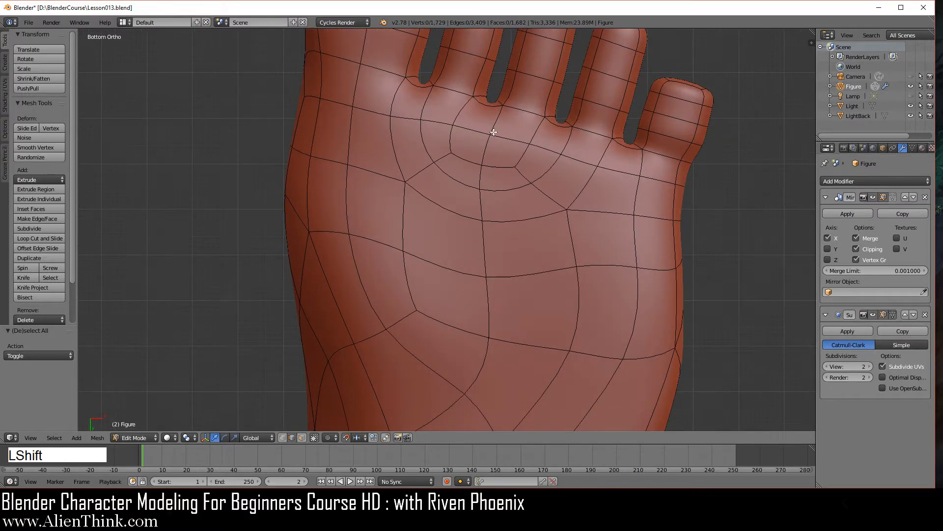
middle_click_drag(494, 132, 468, 257, "shift")
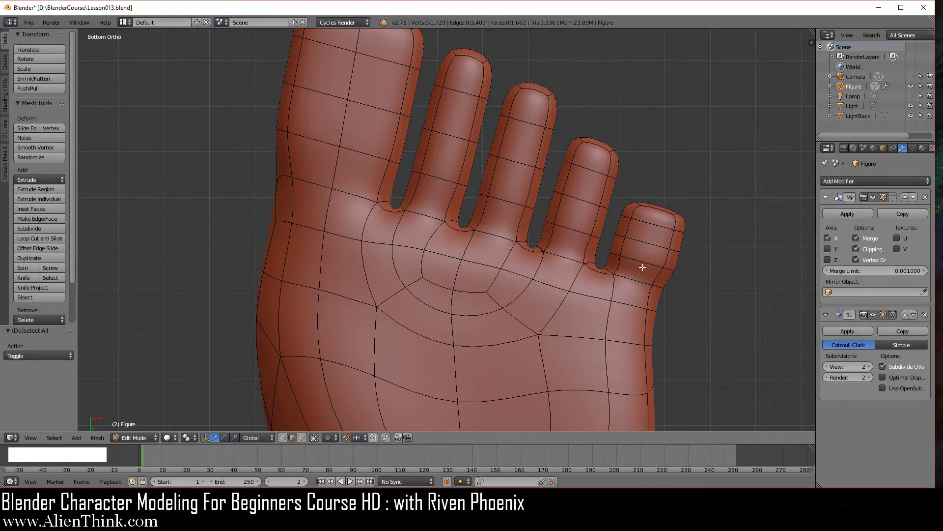
left_click(302, 438)
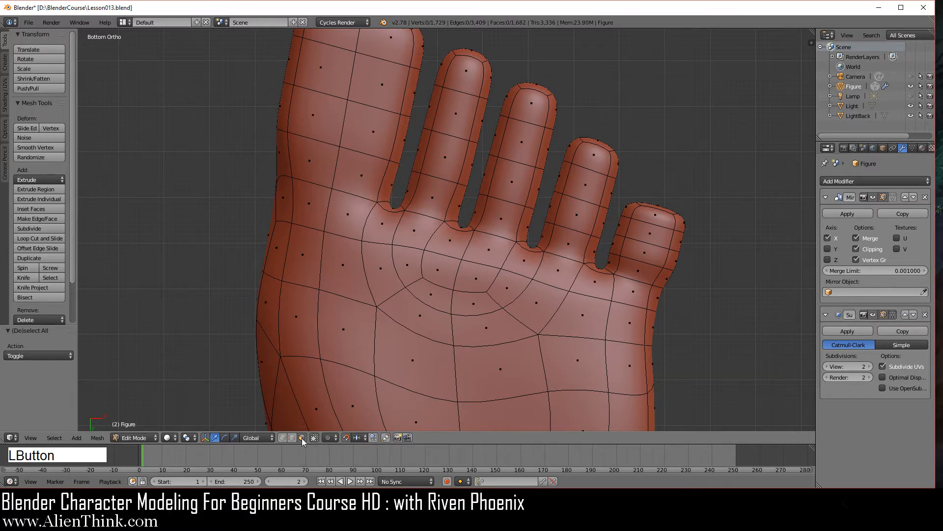
right_click(462, 208, "alt")
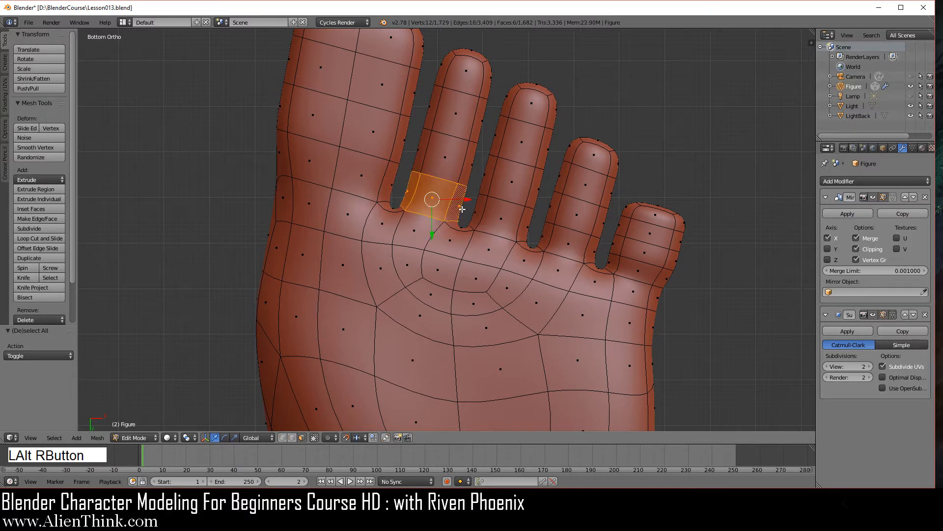
right_click(471, 164, "alt+shift")
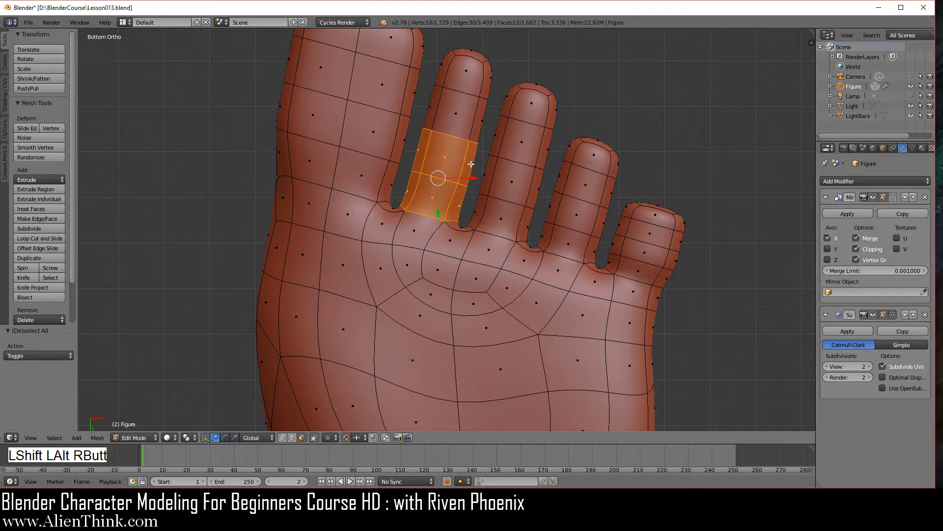
right_click(479, 118, "alt+shift")
right_click(489, 89, "alt+shift")
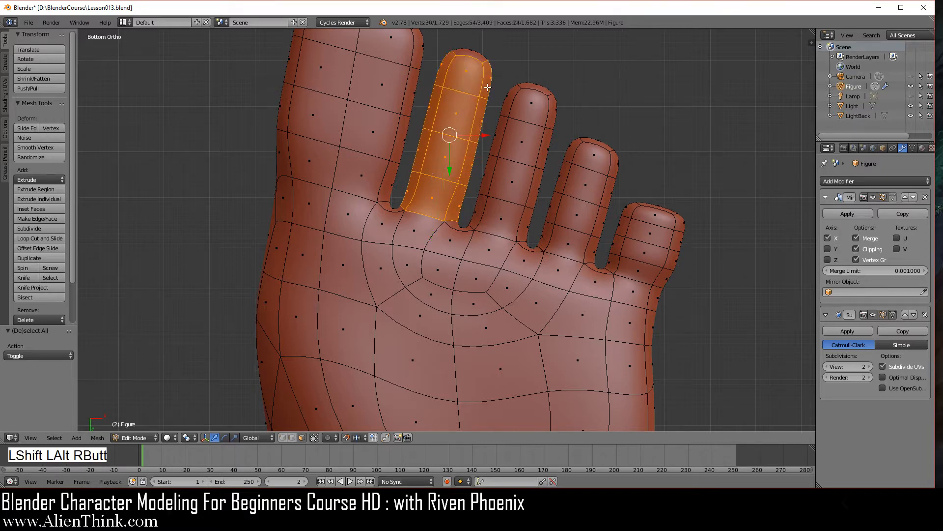
- Add the third toe's face loops, from base to tip, to the selection
right_click(524, 222, "alt+shift")
right_click(541, 188, "alt+shift")
right_click(546, 148, "alt+shift")
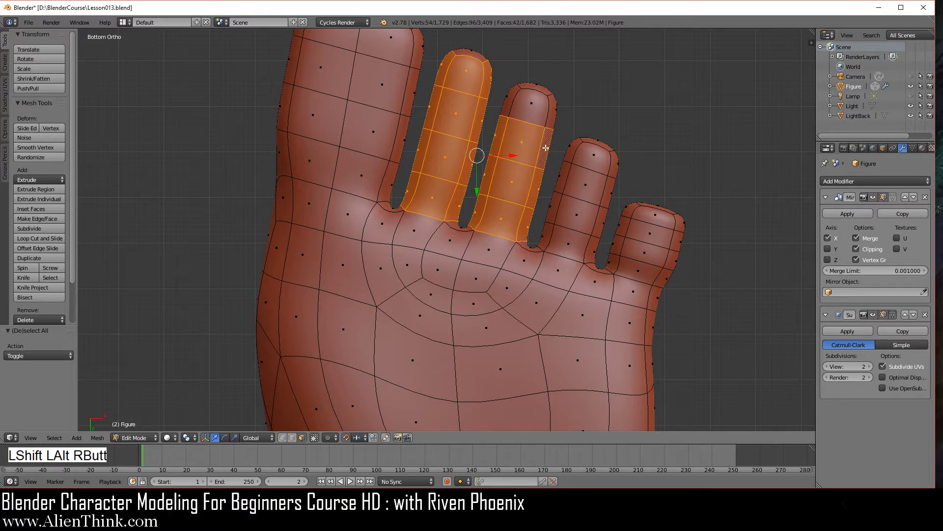
right_click(550, 121, "alt+shift")
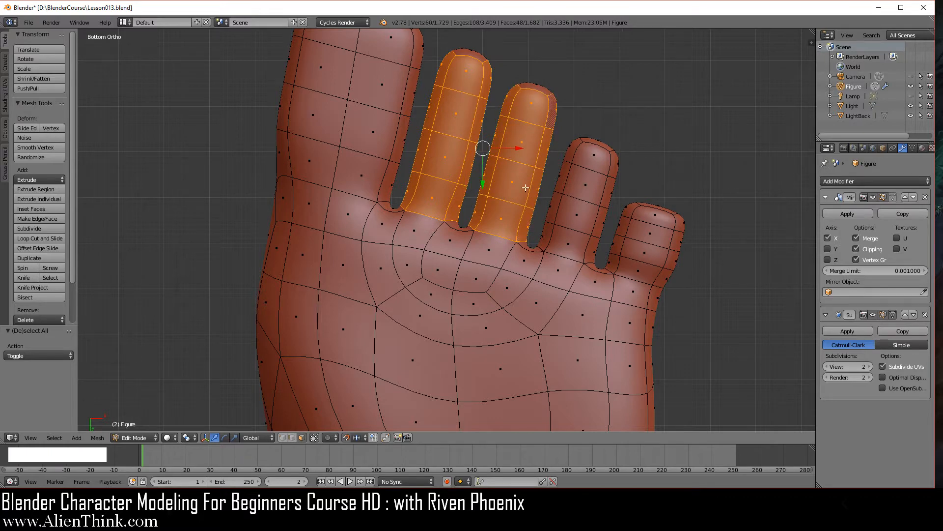
- Circle-select the sole faces at the base of the second and third toes to extend the selection
middle_click_drag(490, 142, 470, 96)
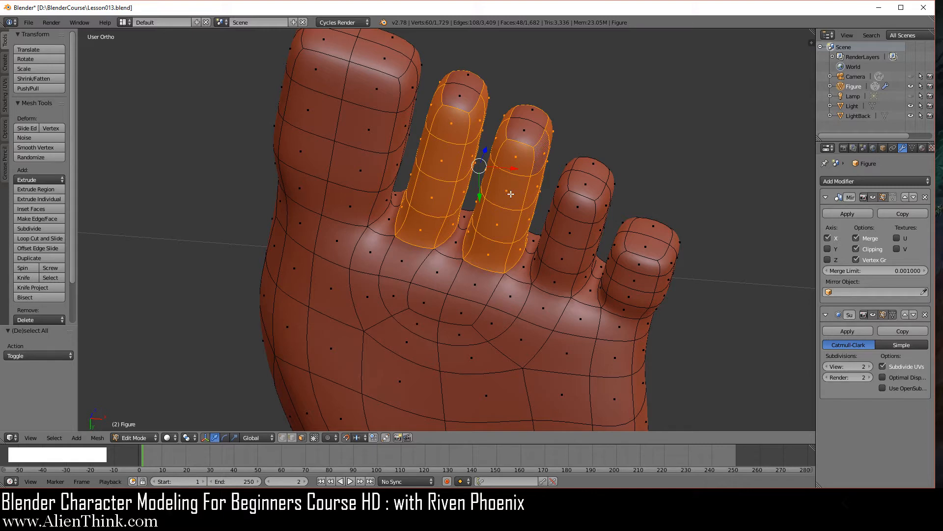
key("ctrl+KP_7")
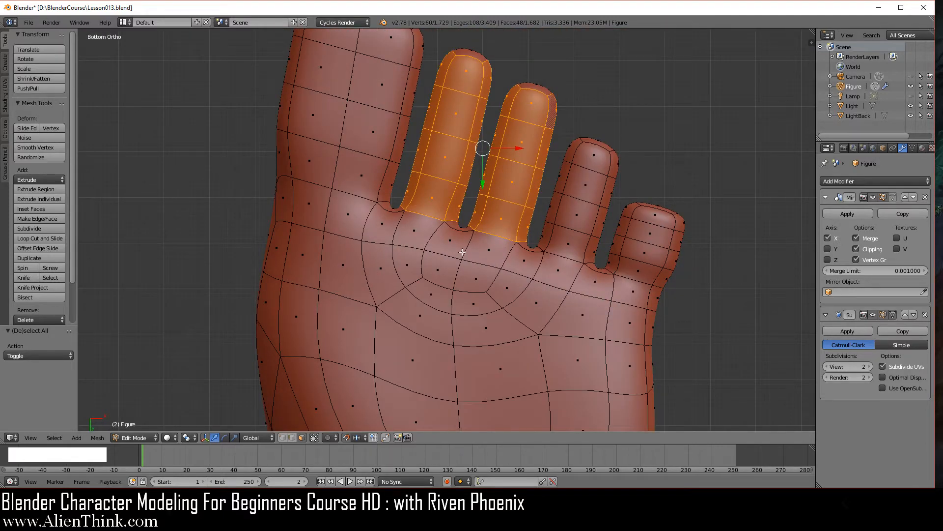
key("c")
mouse_move(430, 233)
left_mouse_down()
mouse_move(427, 281)
mouse_move(468, 256)
mouse_move(460, 231)
mouse_move(468, 288)
mouse_move(461, 223)
mouse_move(458, 238)
left_mouse_up()
right_click(457, 236)
- Add the three faces on top of the foot behind the second and third toes using circle select
middle_click_drag(462, 200, 432, 297)
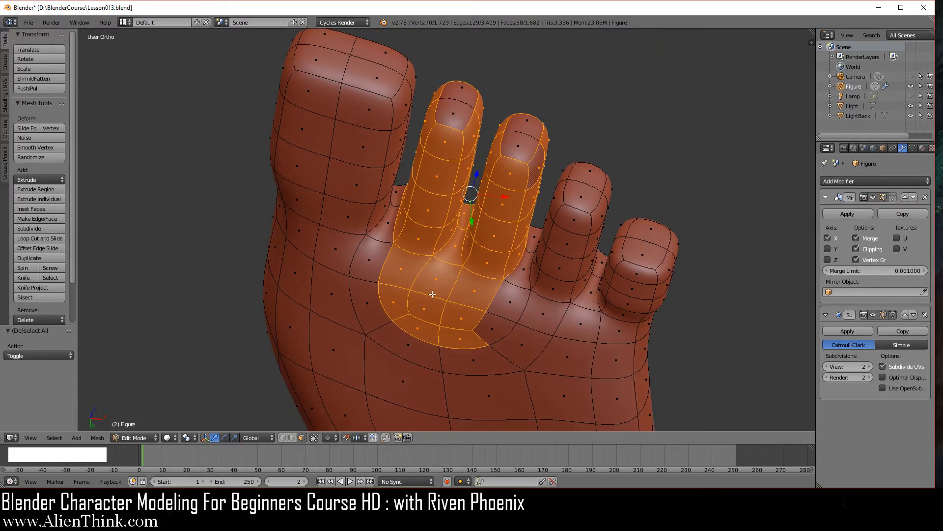
middle_click_drag(490, 180, 479, 229)
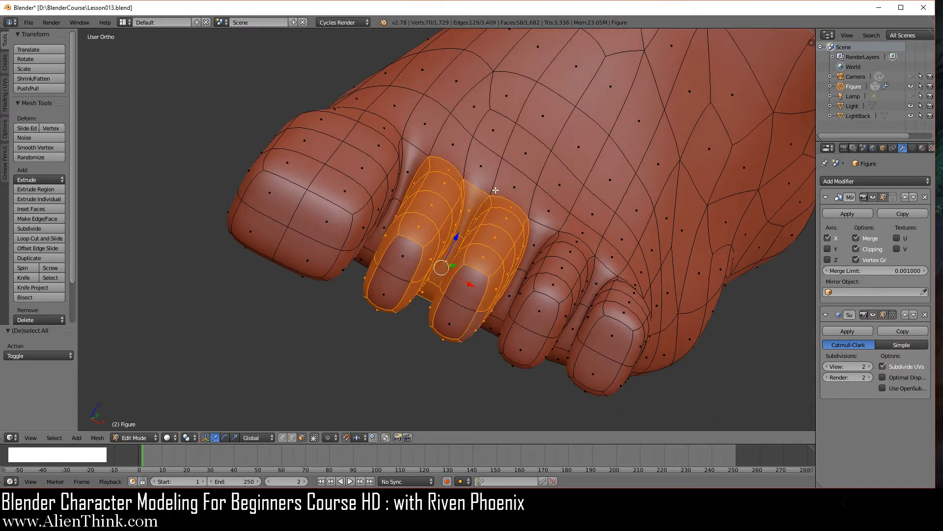
key("c")
mouse_move(466, 161)
left_mouse_down()
mouse_move(490, 180)
mouse_move(484, 203)
left_mouse_up()
right_click(479, 211)
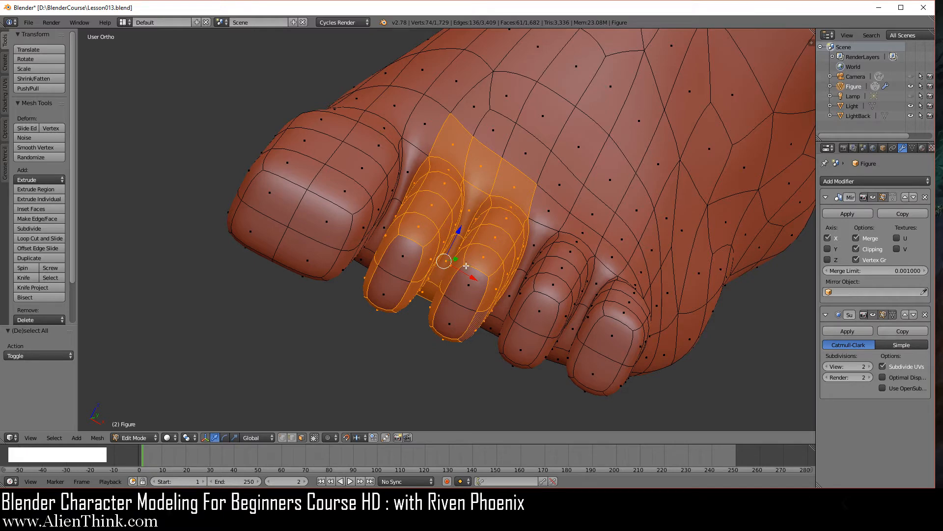
- In bottom view, move the selected toes -0.040 along Y and 0.010 along X
key("ctrl+KP_7")
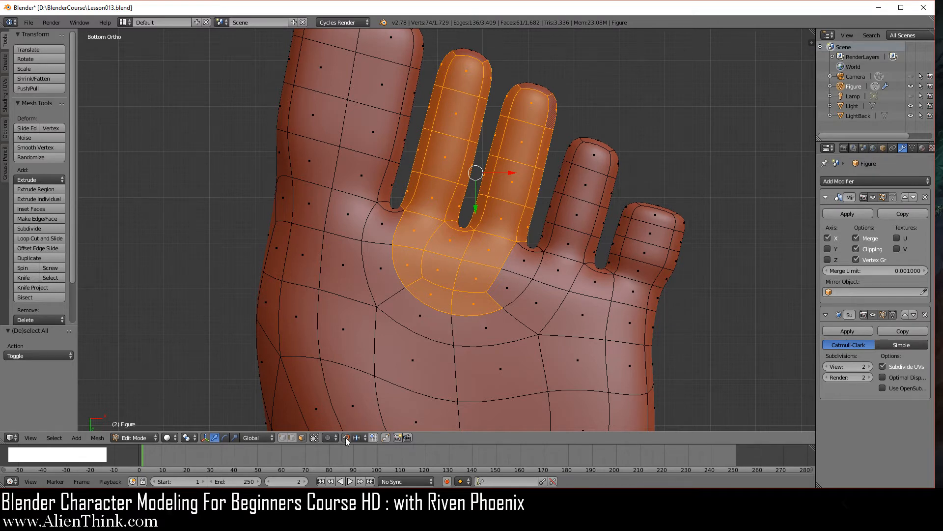
left_click(475, 209)
left_click_drag(475, 208, 477, 191)
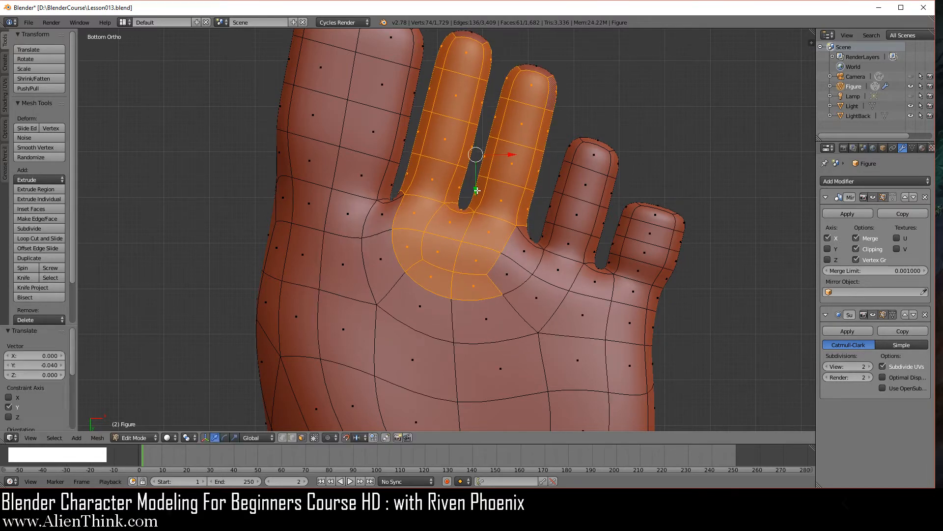
left_click(511, 155)
left_click_drag(510, 155, 516, 155)
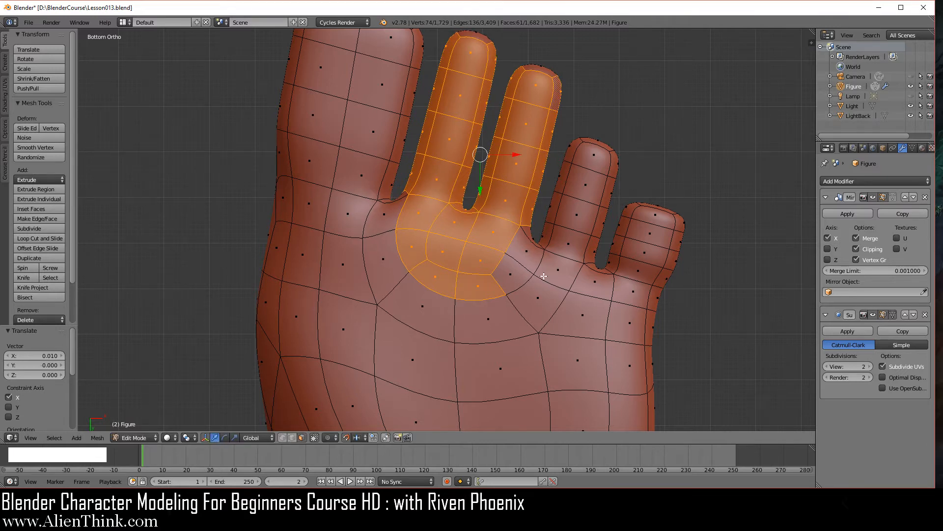
- Clear the selection and select all face loops of the little toe from base to tip
key("a")
middle_click_drag(528, 280, 427, 261, "shift")
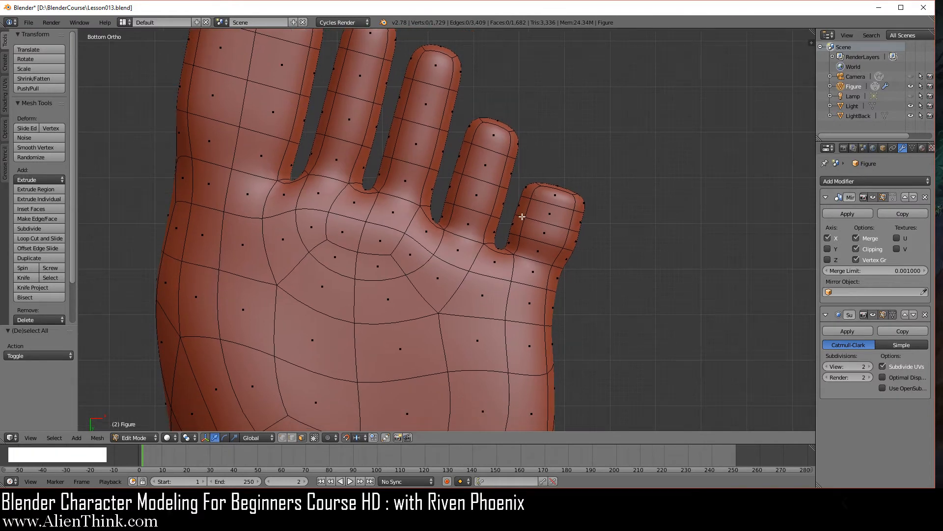
right_click(569, 259, "alt")
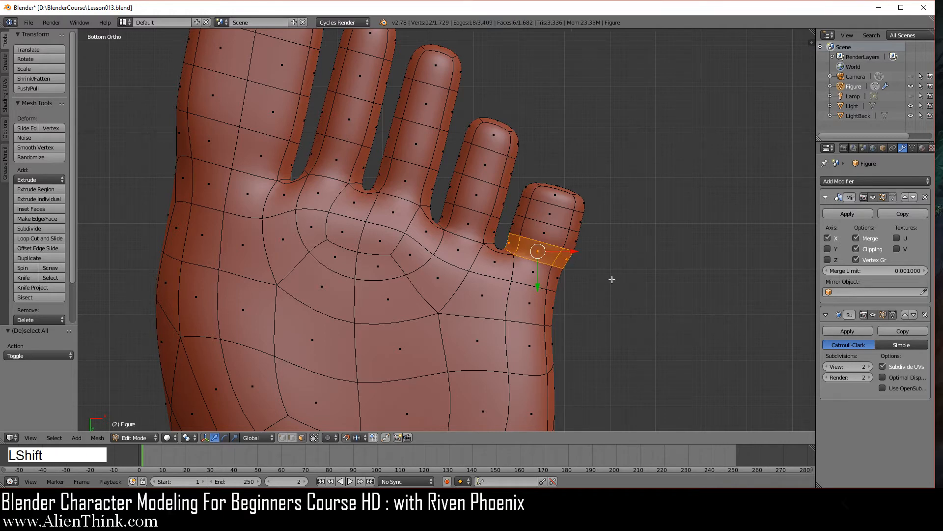
right_click(578, 228, "alt+shift")
right_click(581, 221, "alt+shift")
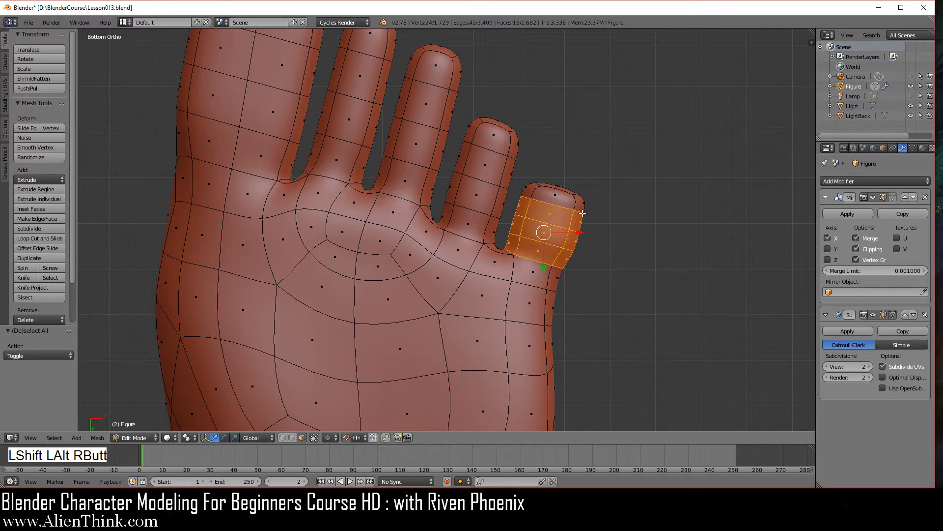
right_click(584, 206, "alt+shift")
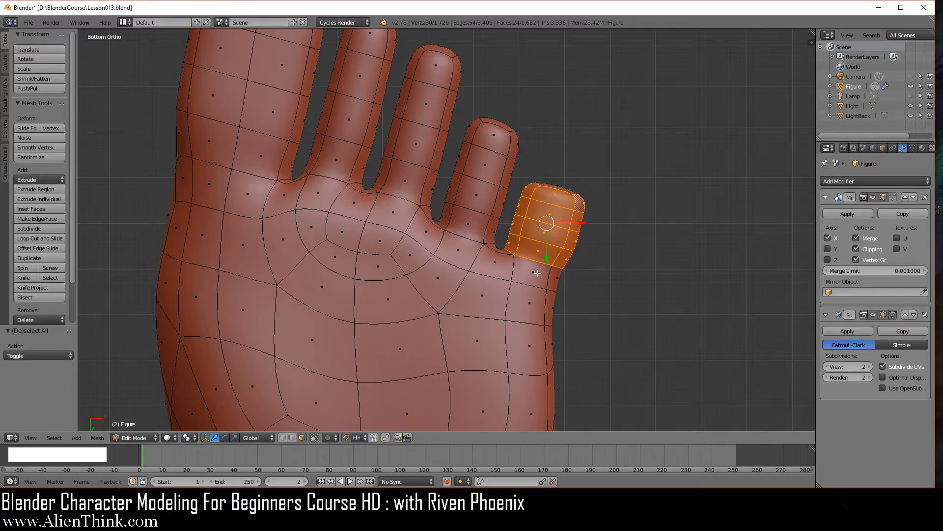
- Extend the little toe selection with one sole face at its base and three faces along the outer side of the foot
right_click(538, 273, "shift")
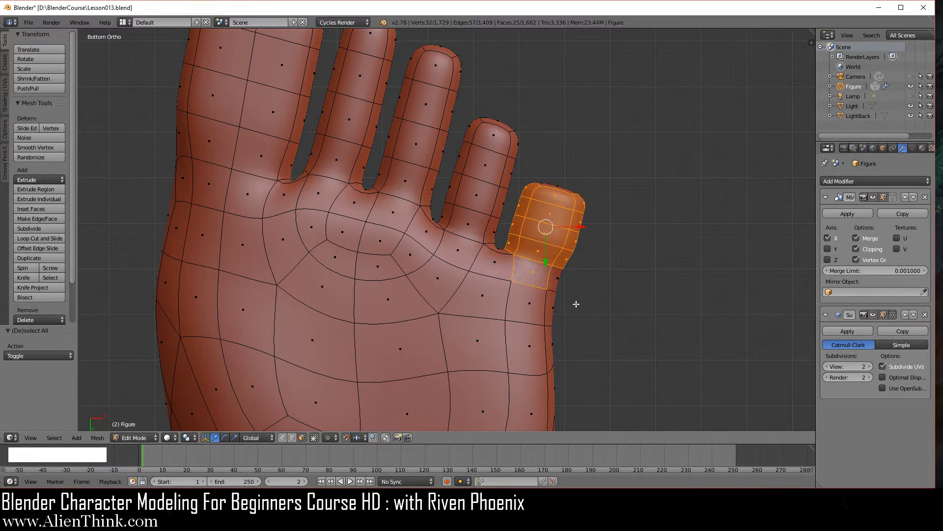
key("KP_3")
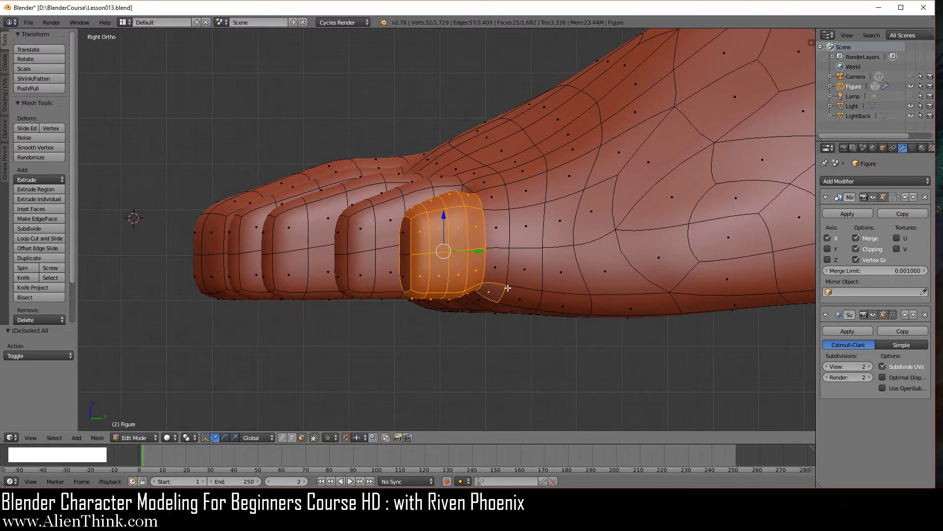
right_click(495, 266, "shift")
right_click(497, 218, "shift")
right_click(495, 199, "shift")
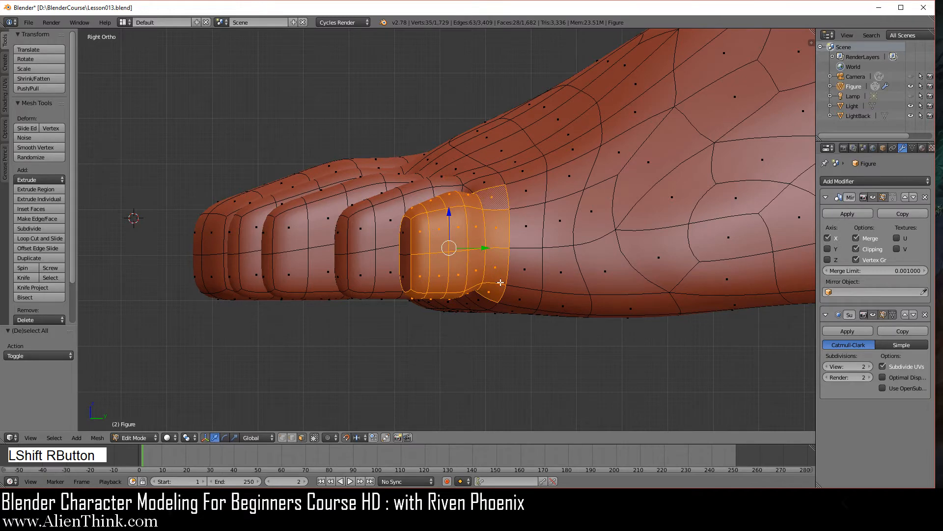
key("KP_7")
key("ctrl+KP_7")
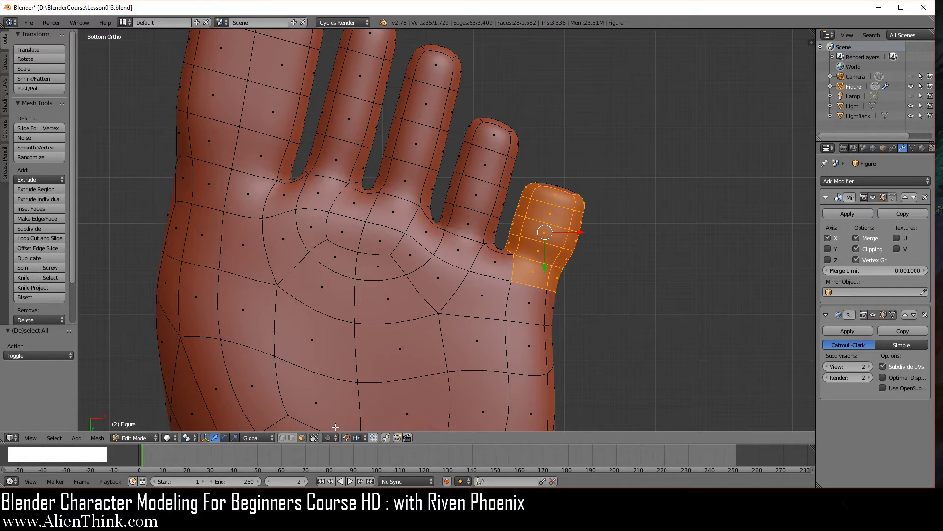
- Try moving the little toe with proportional editing set to Enable and a proportional size of 0.14
left_click(332, 438)
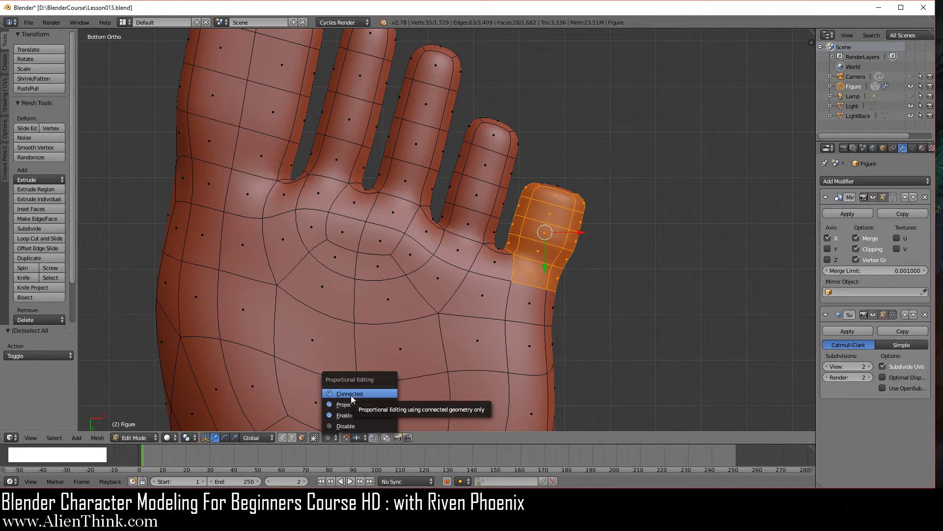
left_click(344, 415)
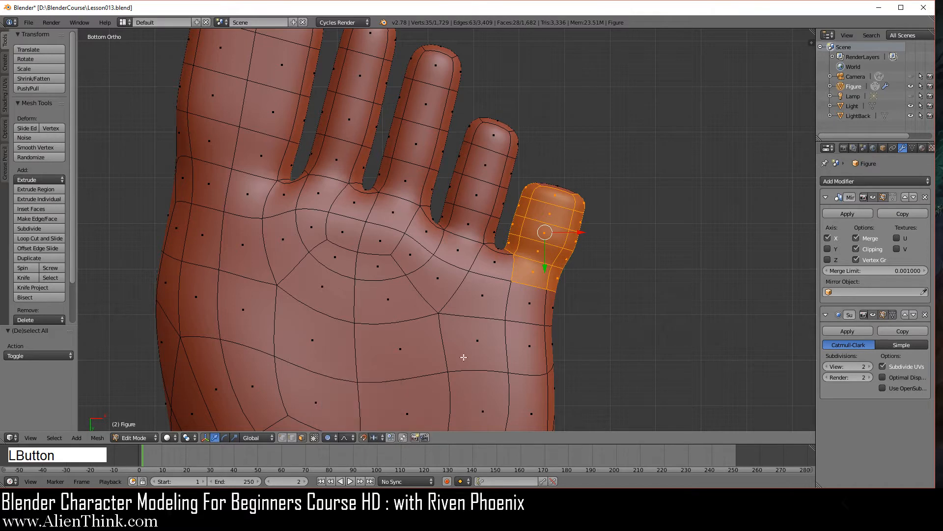
key("g")
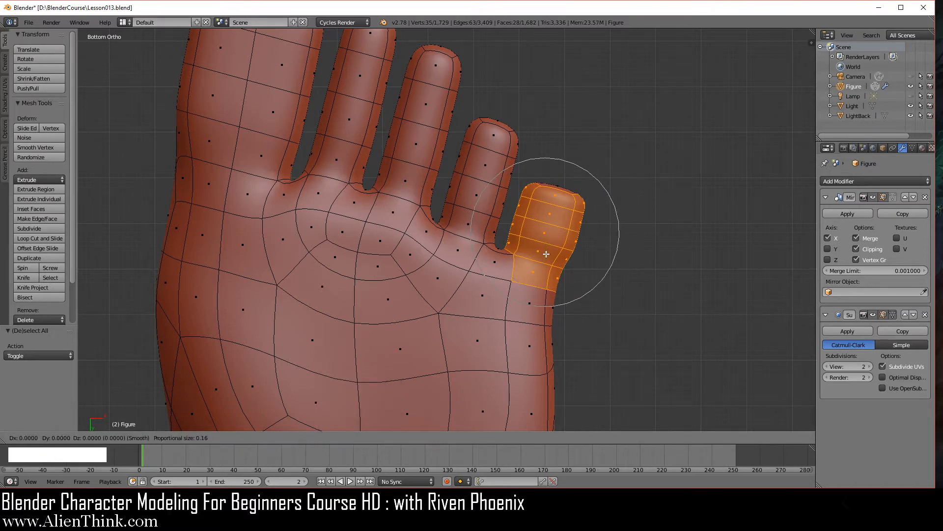
scroll(547, 254, "up", 2)
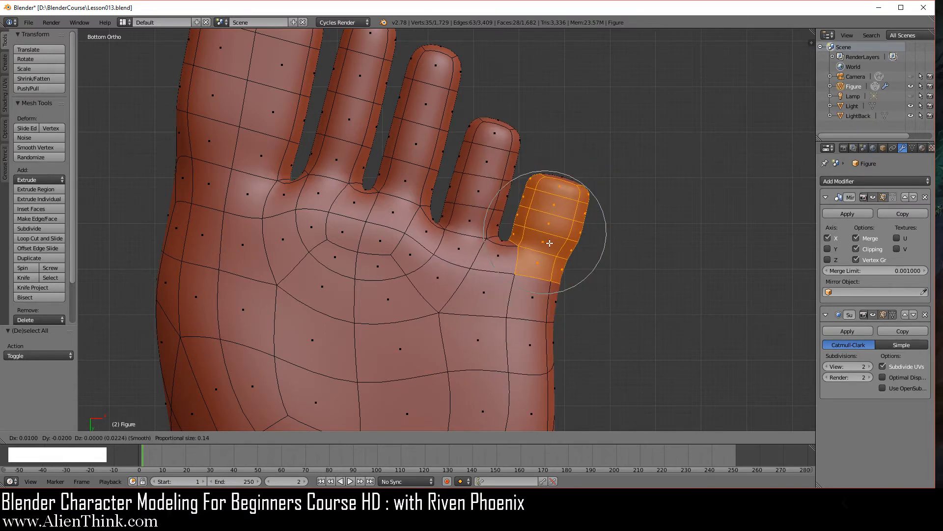
right_click(564, 237)
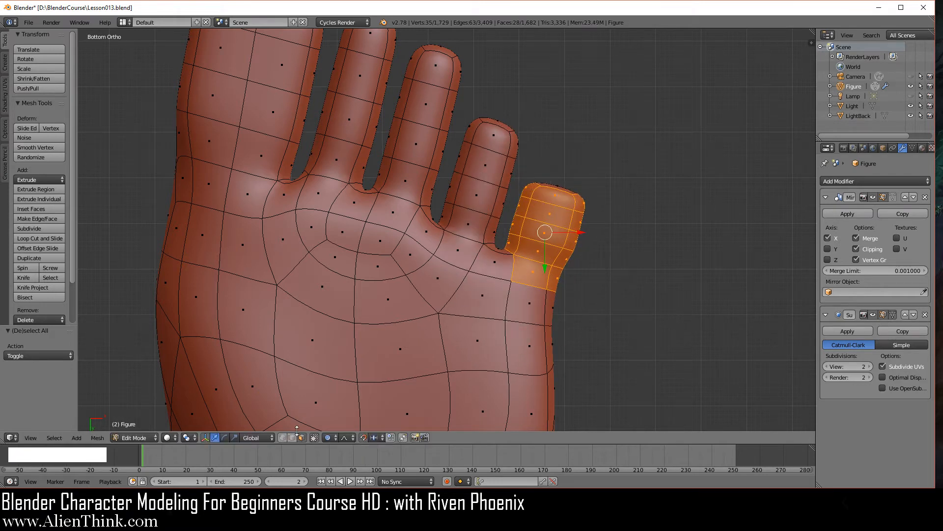
- Switch proportional editing to Connected and try moving the little toe with a proportional size of 0.14
left_click(333, 438)
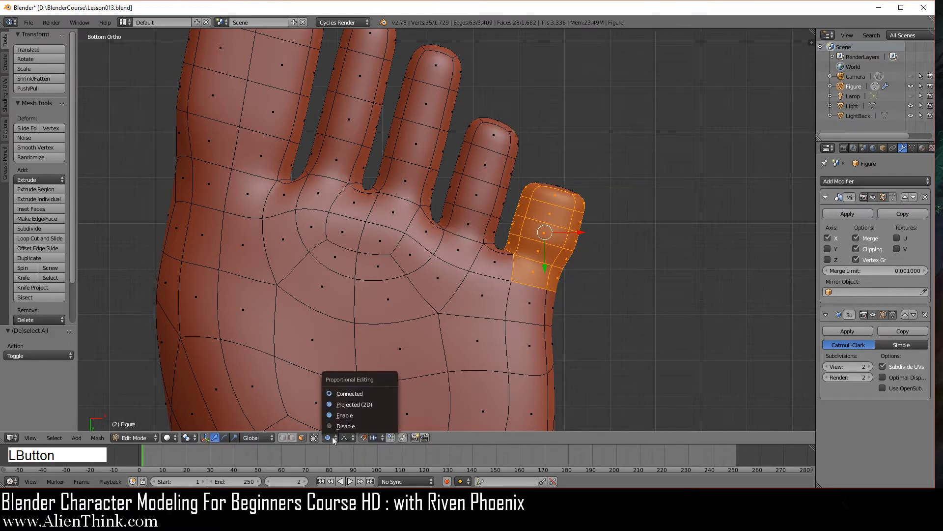
left_click(347, 393)
key("g")
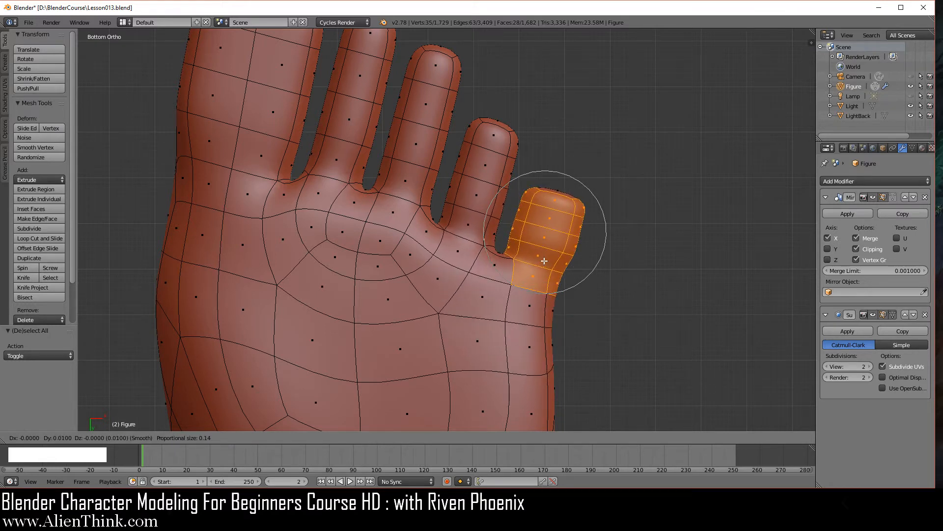
right_click(546, 257)
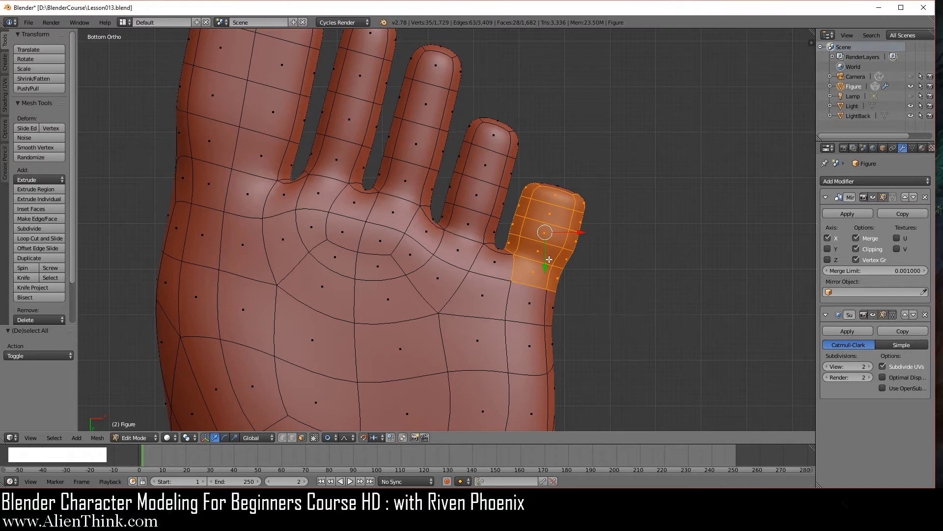
- Try out proportional sizes of 0.12 and 0.14 on another trial move of the little toe
key("g")
scroll(549, 259, "up", 2)
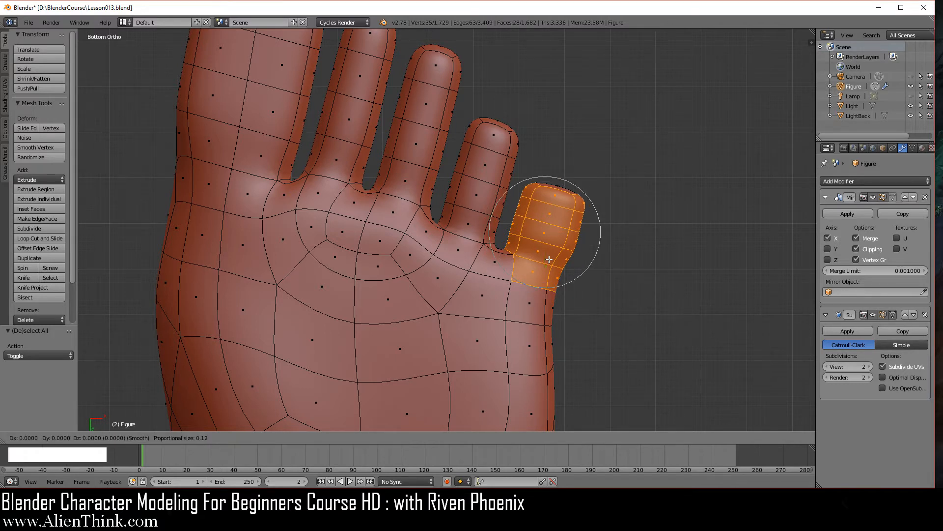
scroll(549, 259, "down", 2)
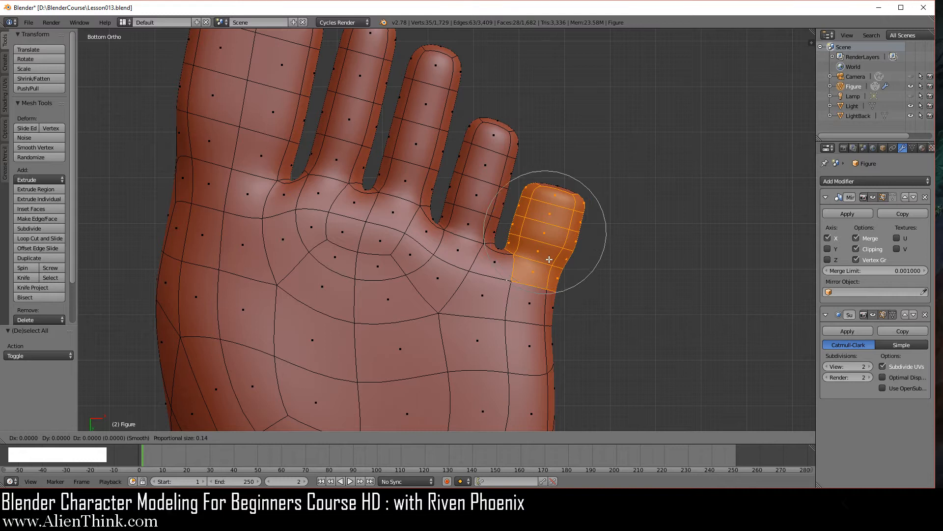
scroll(549, 259, "down", 1)
right_click(549, 259)
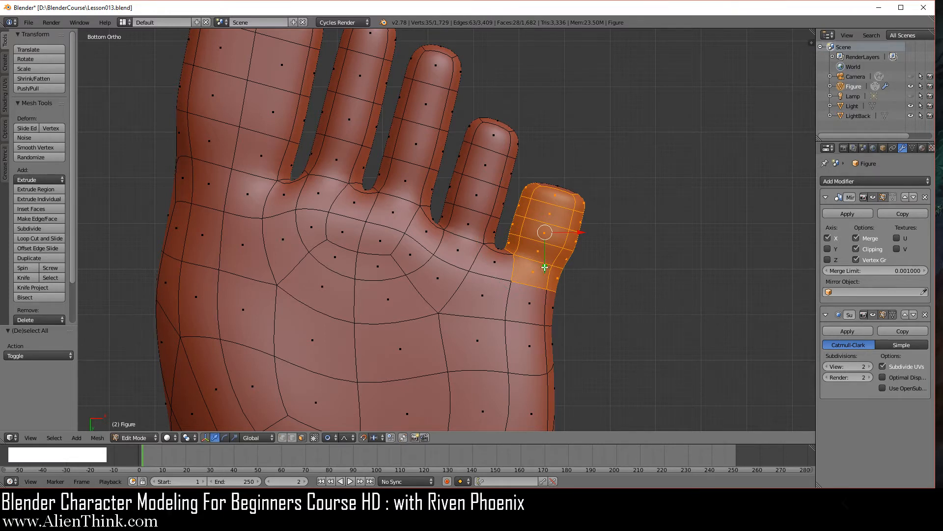
- Move the little toe 0.040 along Y and slightly toward the fourth toe along X, then clear the selection
left_click(545, 268)
left_click_drag(545, 267, 544, 288)
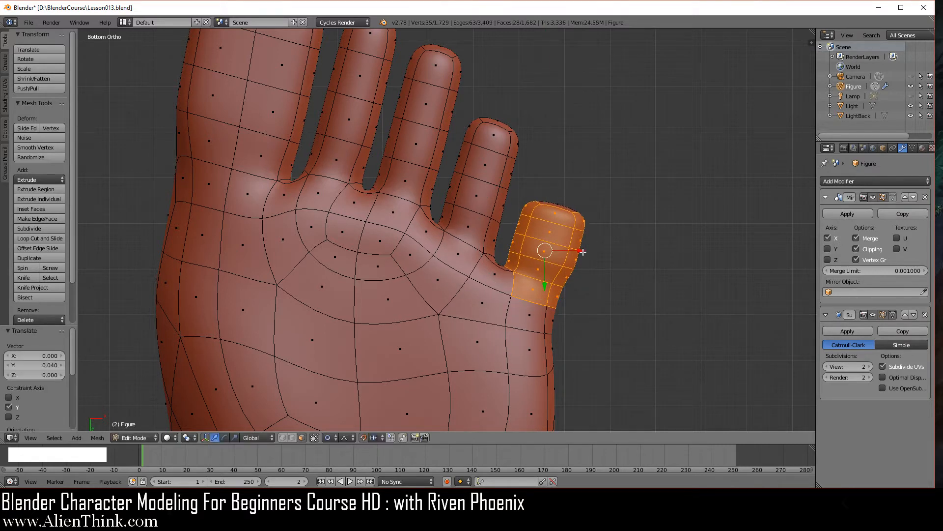
left_click_drag(582, 250, 573, 301)
key("a")
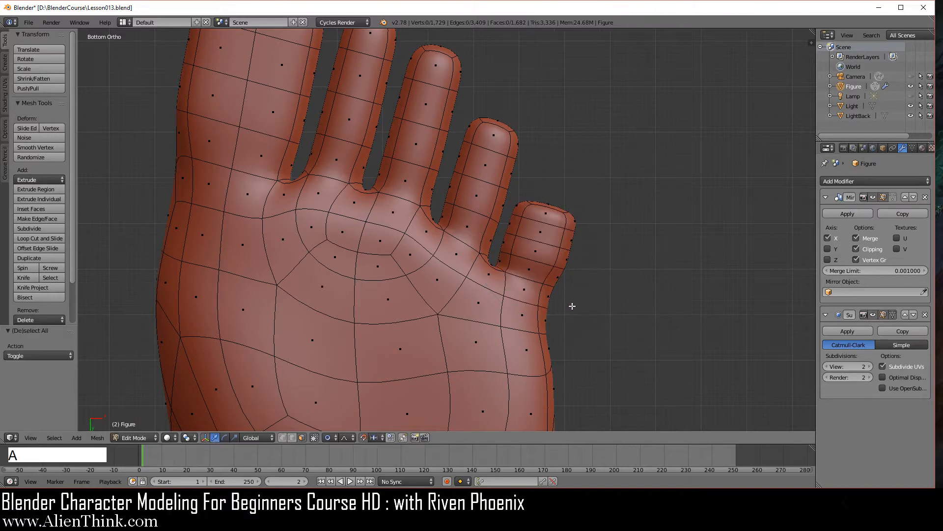
- With Connected proportional editing, move the two end faces of the little toe -0.070 along Y to lengthen it, then deselect them
left_click(337, 438)
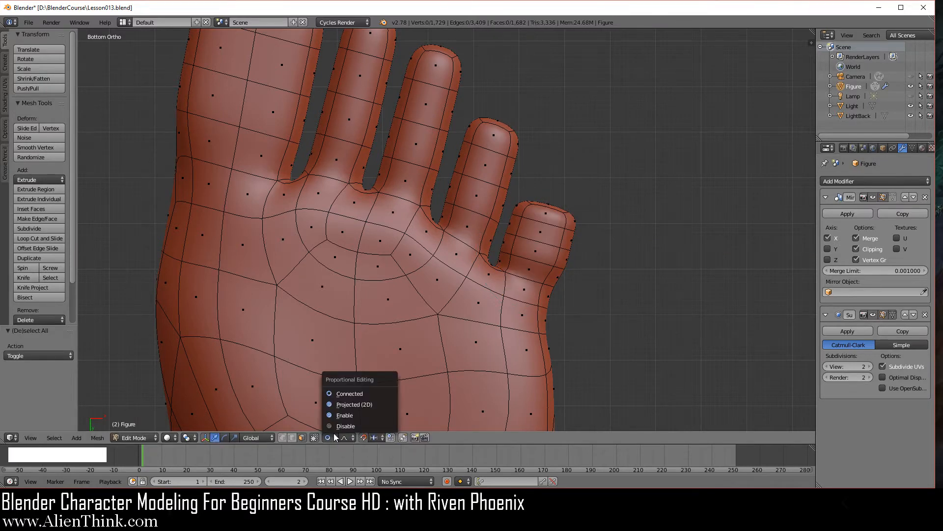
left_click(363, 393)
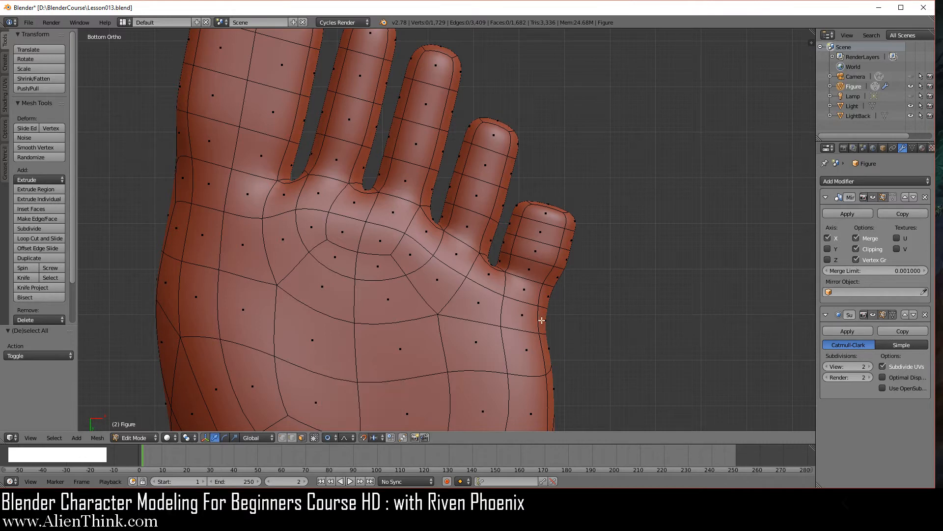
right_click(552, 206)
right_click(554, 209)
middle_click_drag(509, 221, 500, 280)
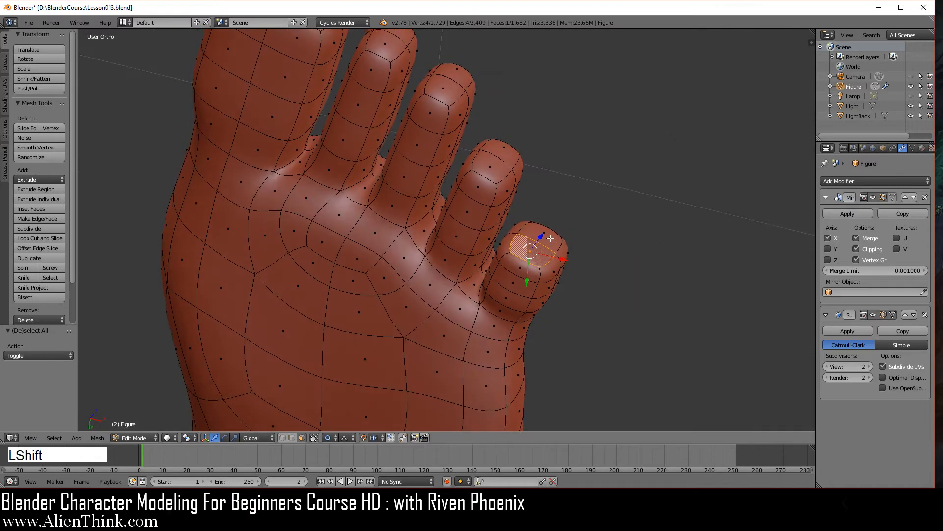
right_click(549, 238, "shift")
key("ctrl+KP_7")
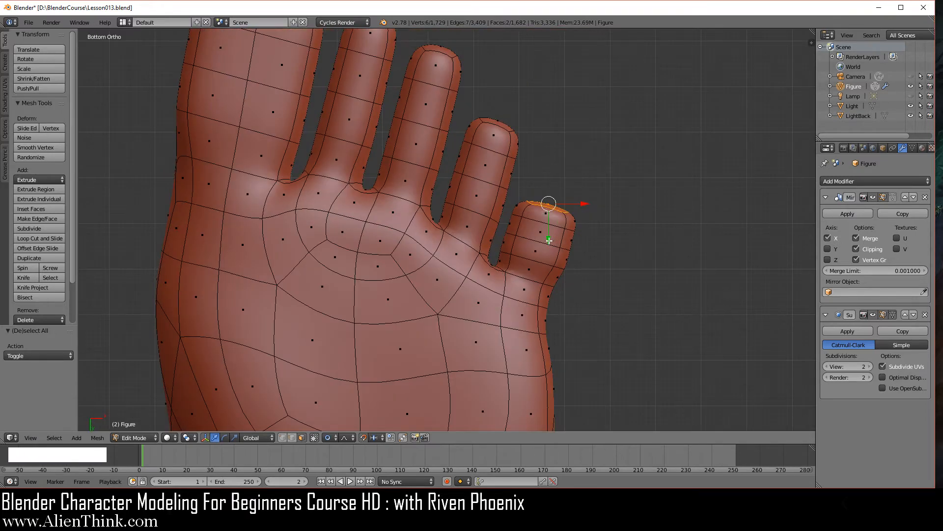
left_click_drag(548, 238, 550, 208)
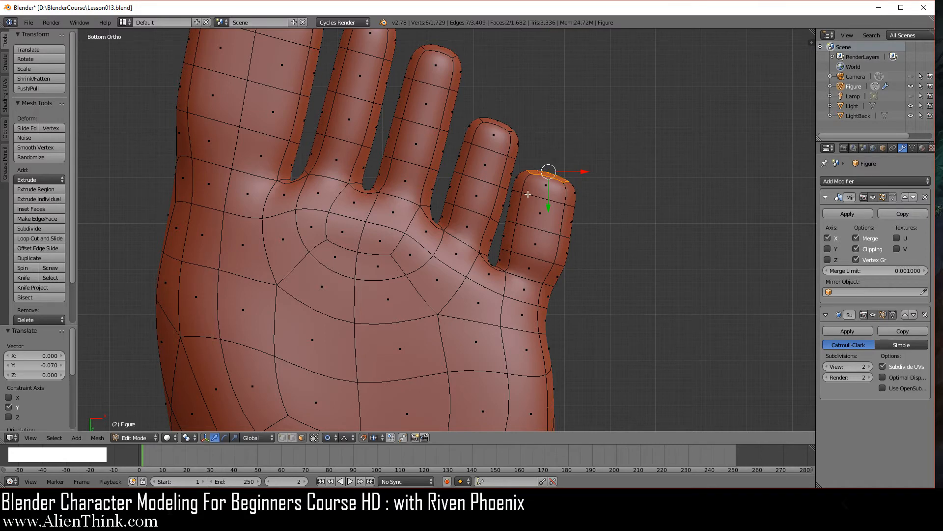
scroll(539, 217, "down", 1)
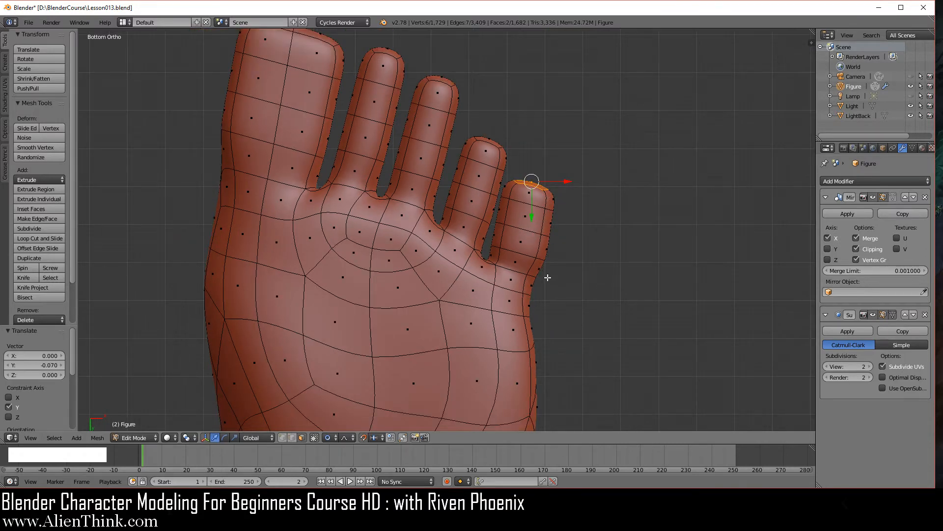
key("a")
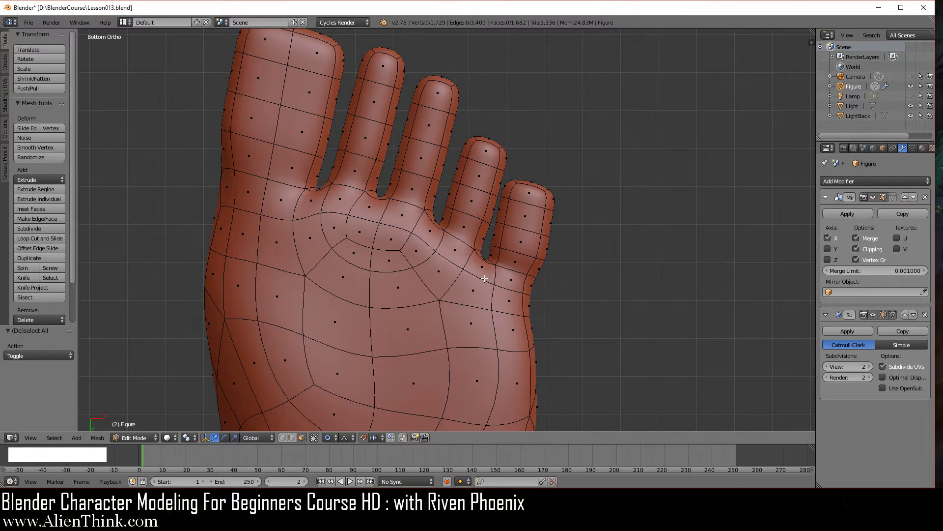
- Disable proportional editing and change to edge selection with the top of the foot in view
left_click(331, 438)
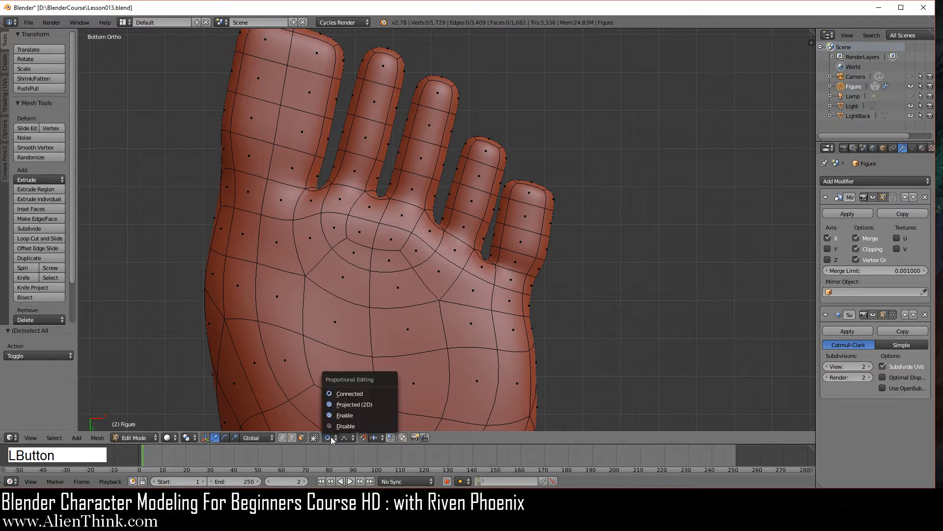
left_click(340, 426)
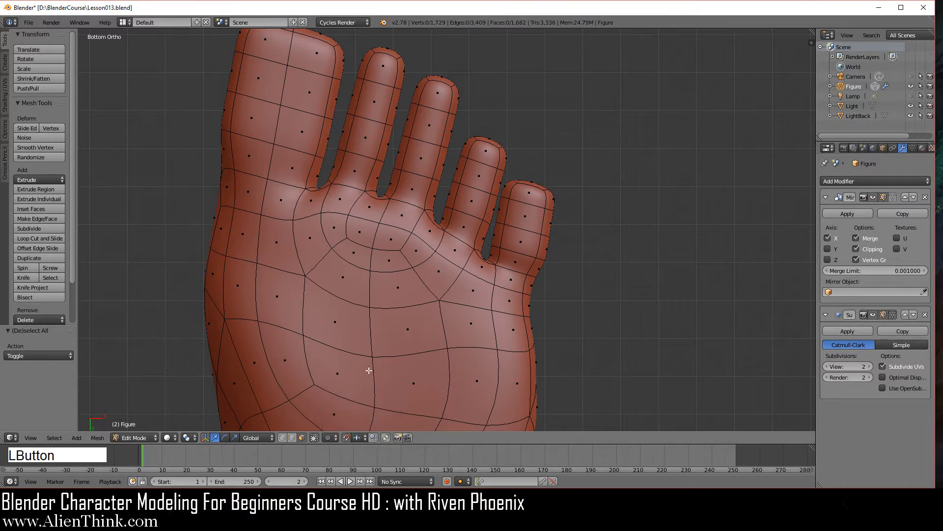
key("KP_1")
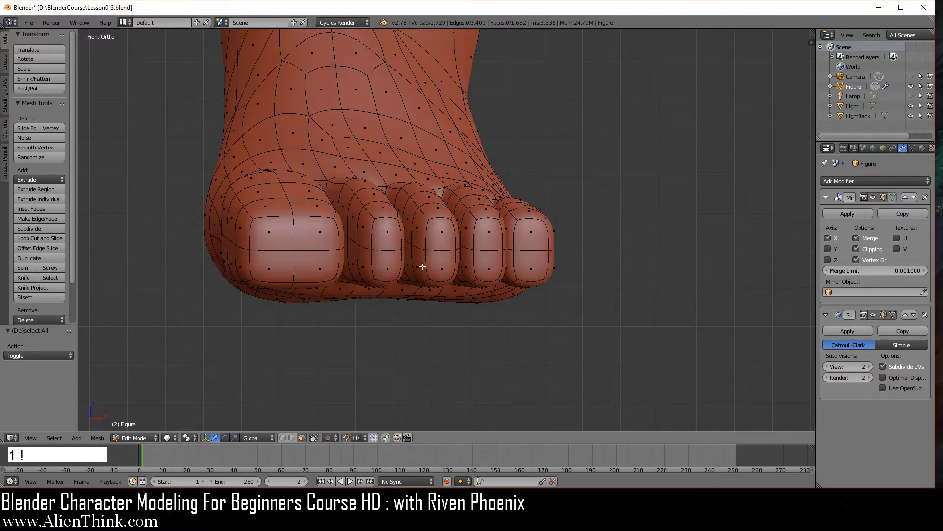
middle_click_drag(421, 228, 392, 293)
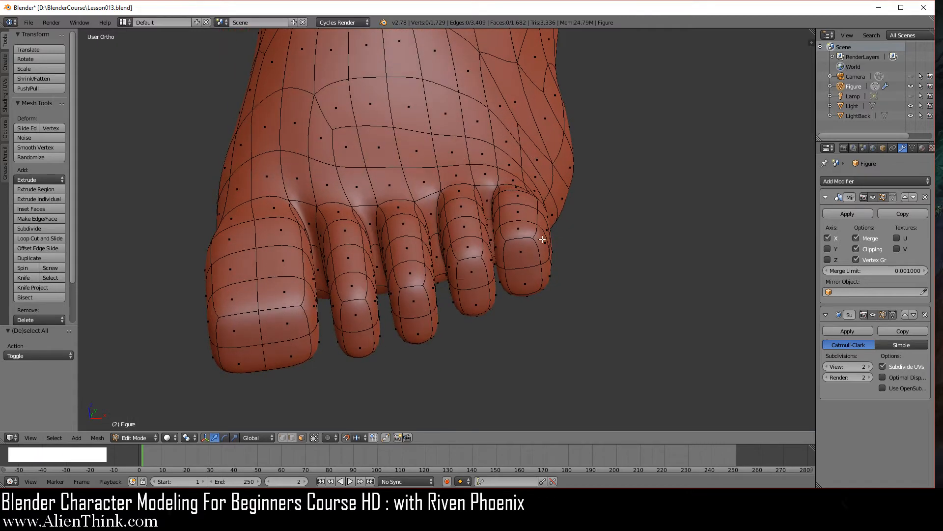
middle_click_drag(543, 239, 546, 268)
middle_click_drag(392, 180, 412, 217, "shift")
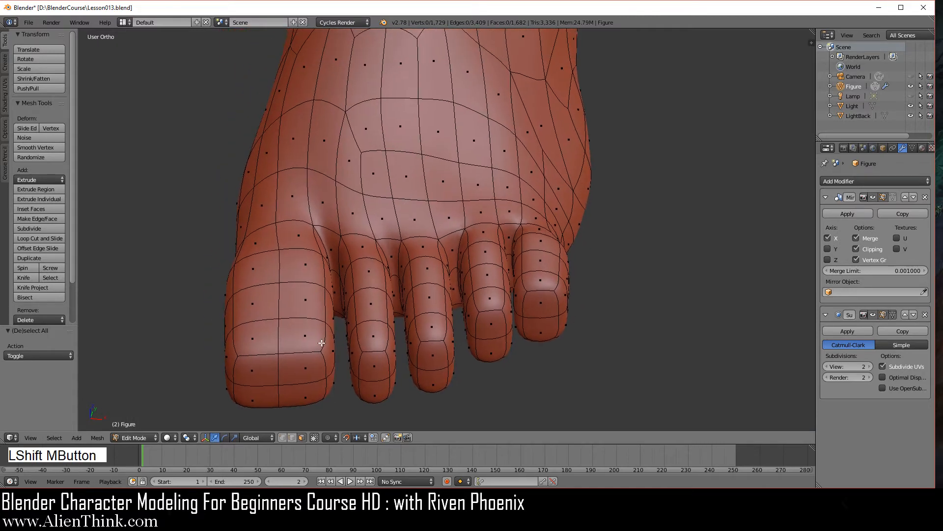
left_click(290, 437)
- Rotate the edge on top of the foot, just behind the gap between the second and third toes, twice
middle_click_drag(376, 307, 350, 269)
scroll(383, 267, "up", 2)
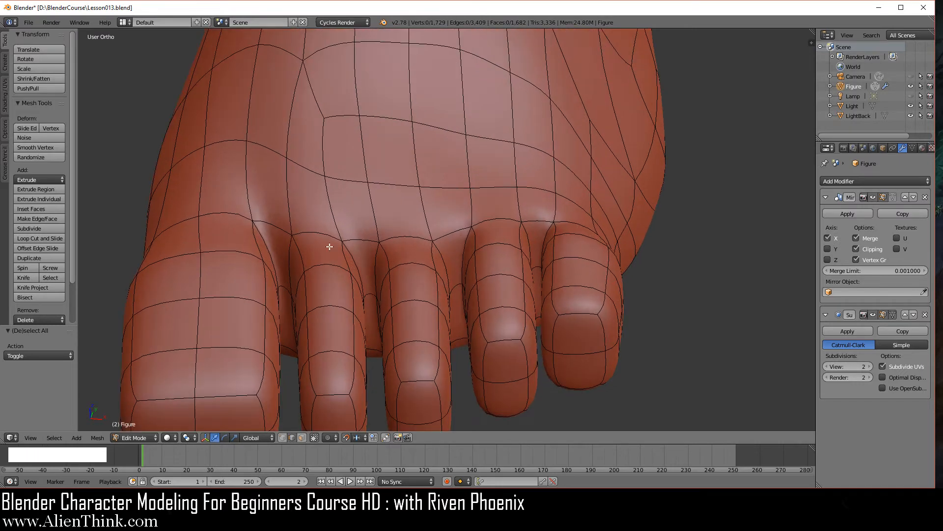
right_click(350, 183)
middle_click_drag(420, 230, 501, 248, "shift")
key("ctrl+a")
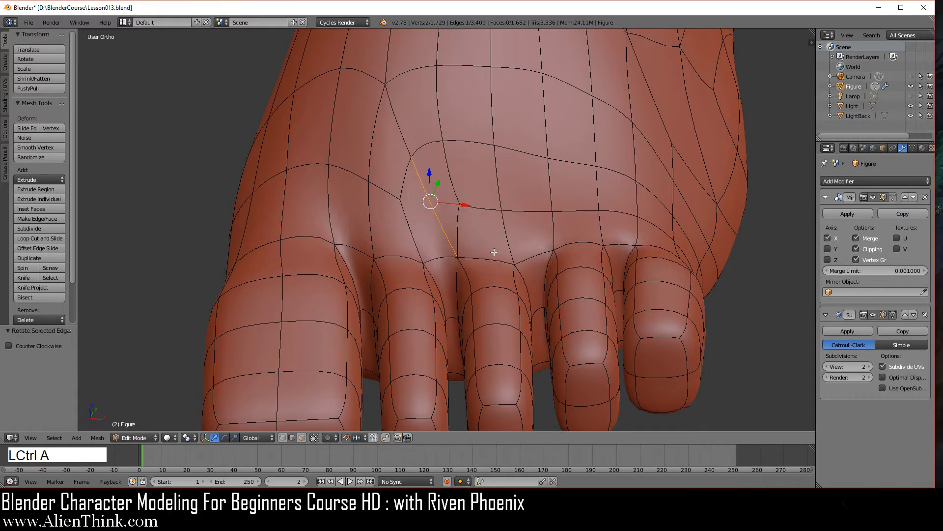
key("ctrl+a")
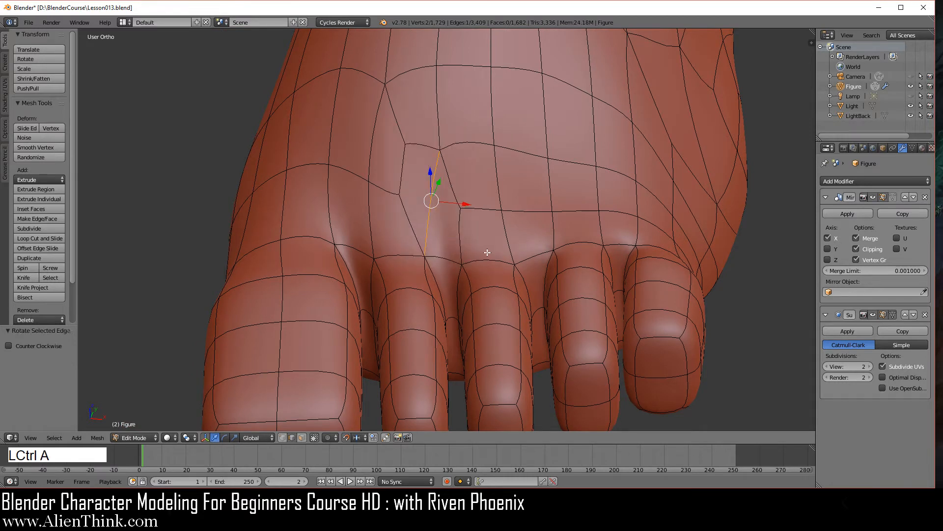
- Connect the two vertices on either side of the rotated edge with a new edge path across it
left_click(284, 437)
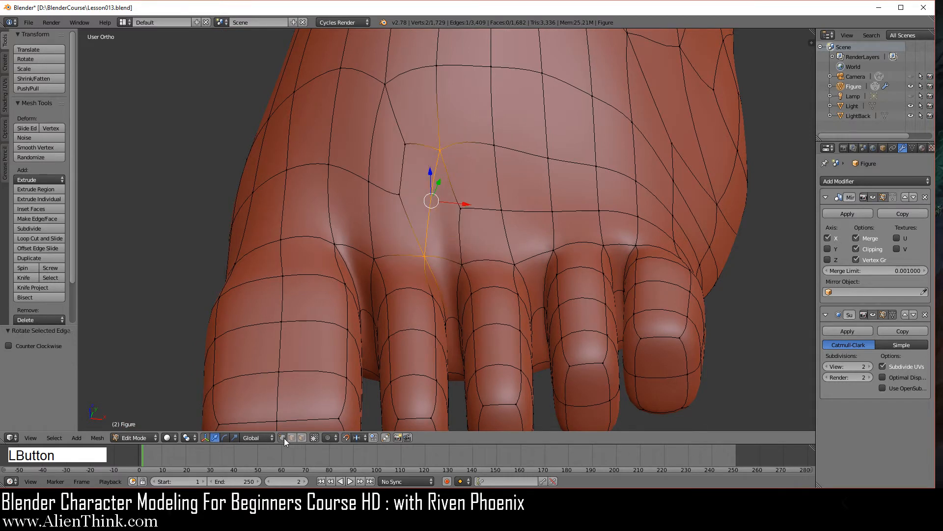
right_click(403, 195)
right_click(460, 209, "shift")
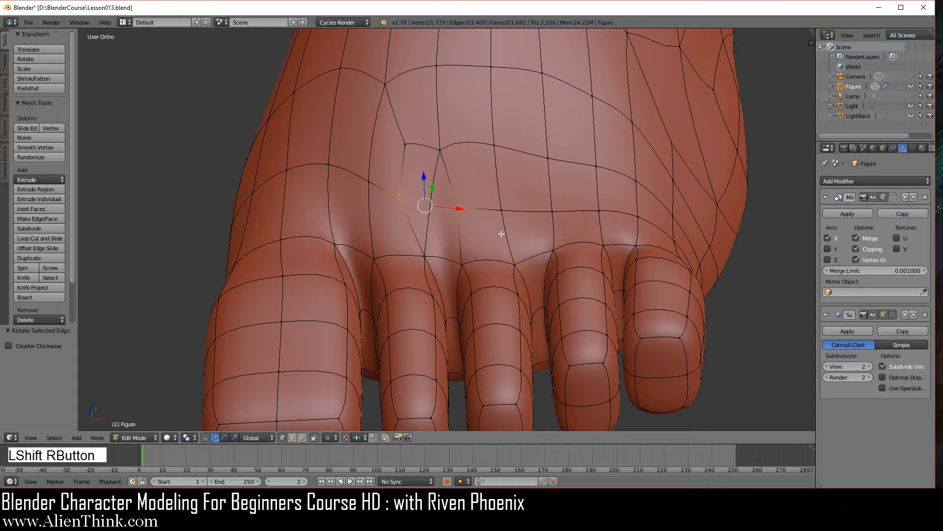
key("j")
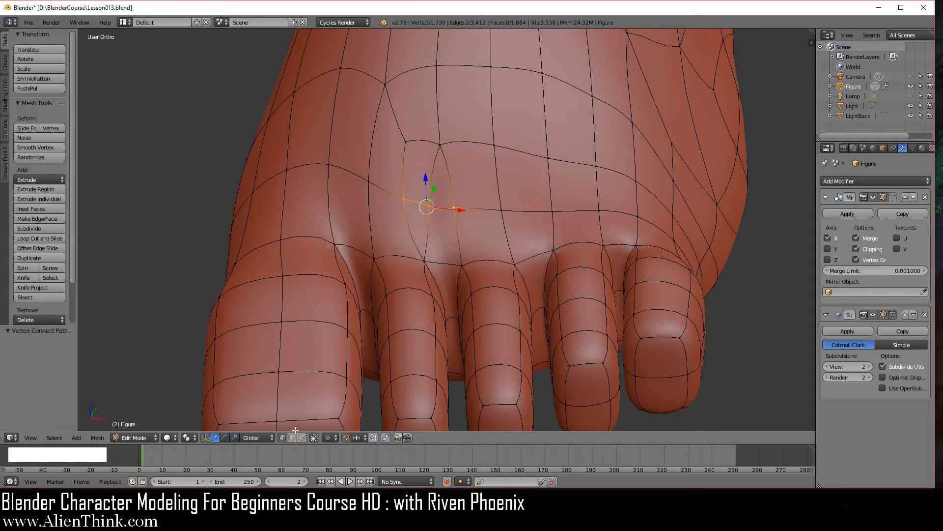
- Dissolve the two lengthwise edges behind the second toe, below and above the inner end of the new connection
left_click(293, 437)
right_click(413, 244)
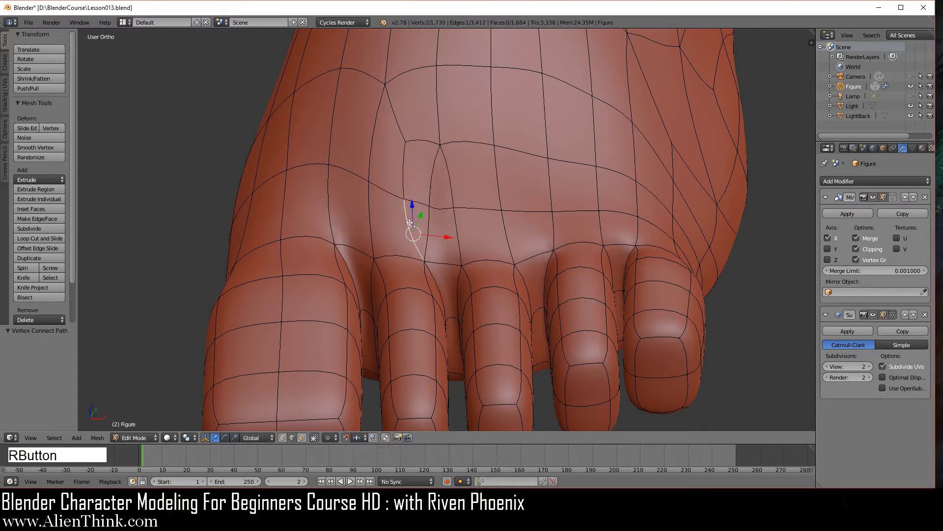
key("x")
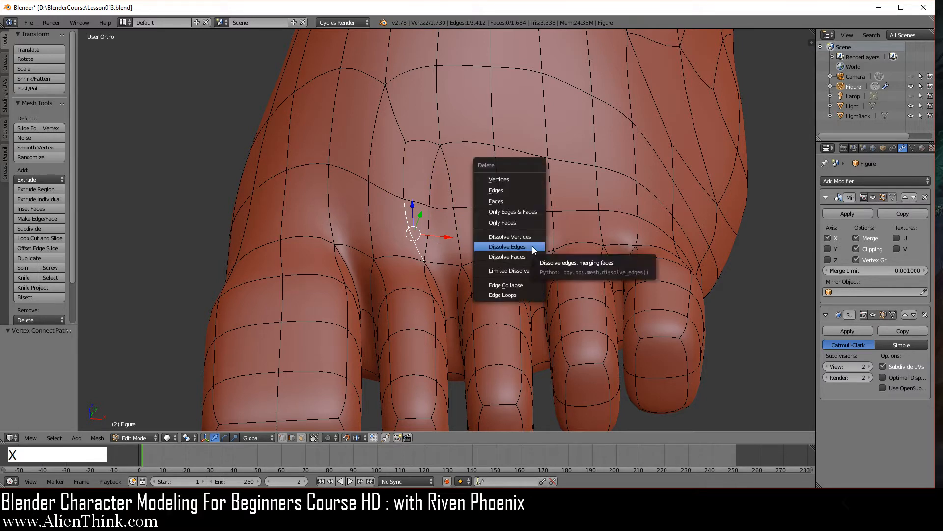
left_click(532, 246)
right_click(402, 167)
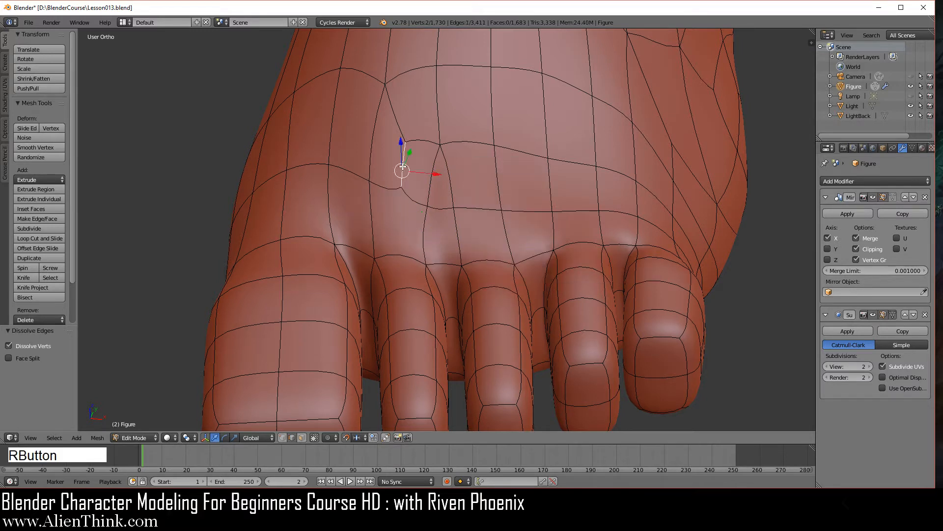
key("x")
left_click(559, 258)
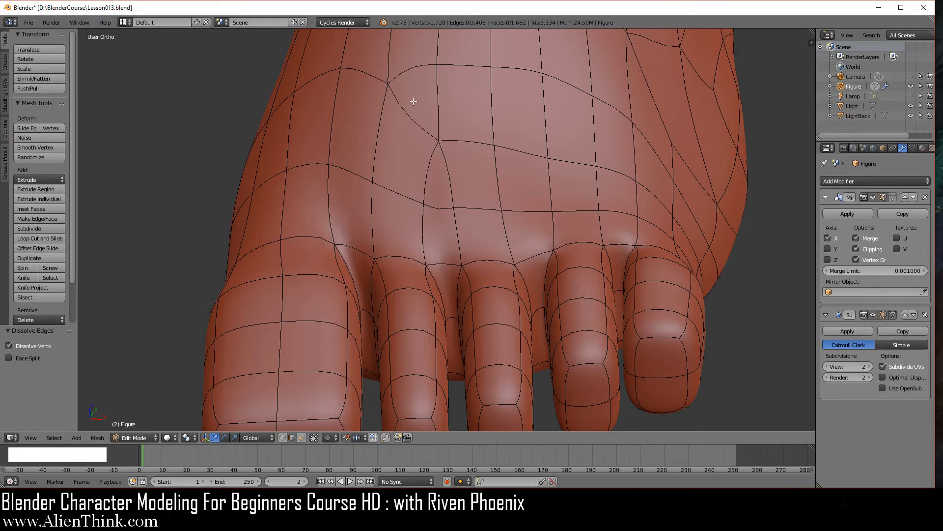
- Rotate the lengthwise edge just above the connected edge path twice so it runs diagonally behind the second toe
right_click(429, 170)
key("ctrl")
key("ctrl+a")
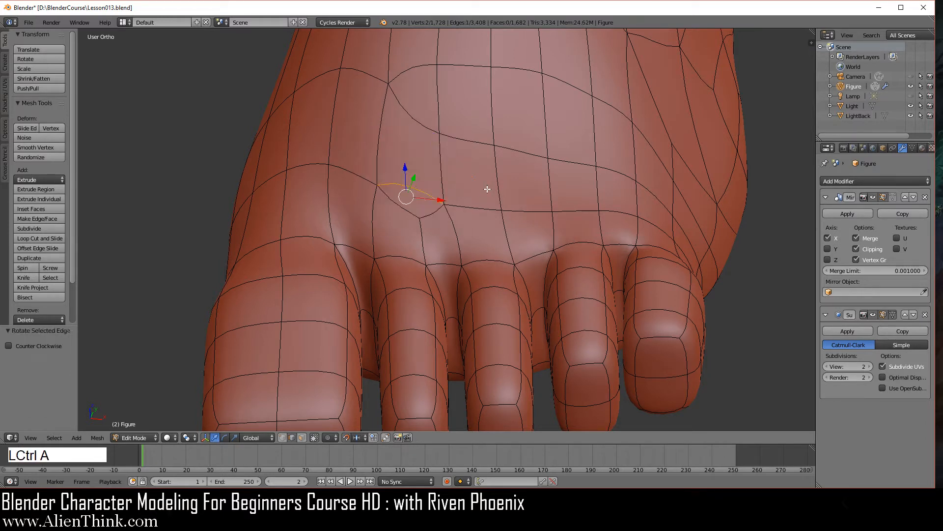
key("ctrl+a")
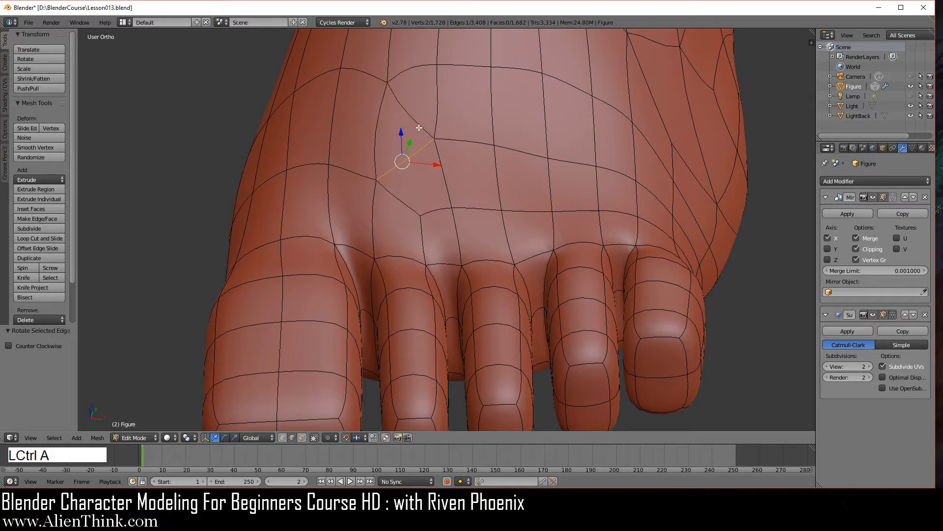
- Dissolve the diagonal edge farther up the foot that meets the upper end of the rotated edge
right_click(420, 108)
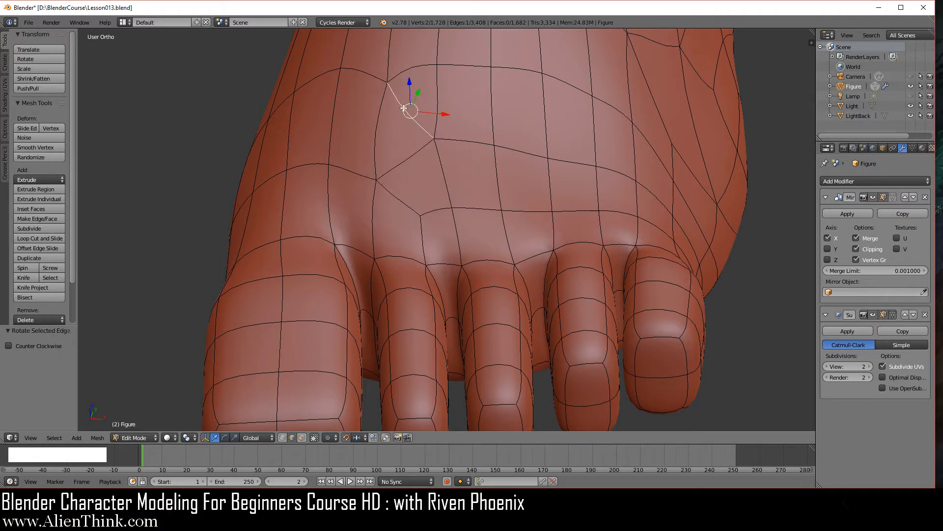
key("x")
left_click(526, 156)
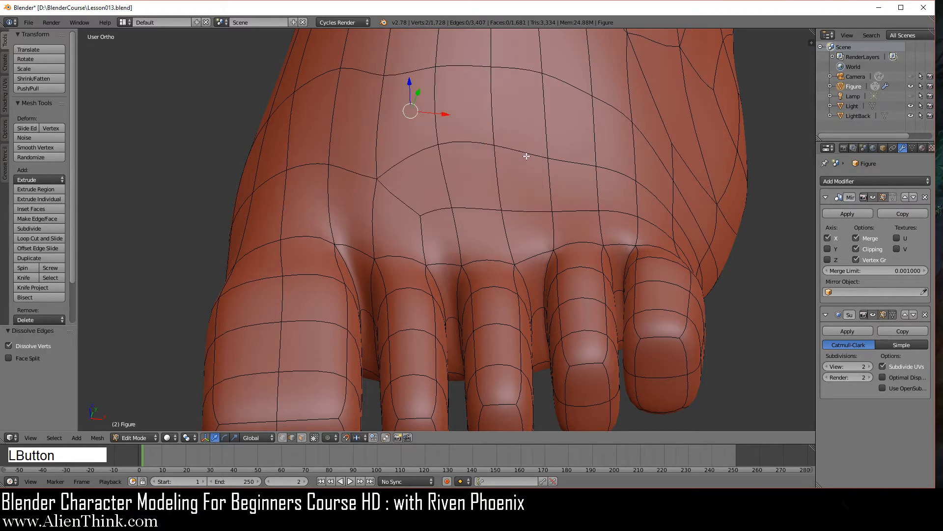
- Rotate the crosswise edge above the second toe twice so it runs lengthwise along the top of the foot
right_click(421, 151)
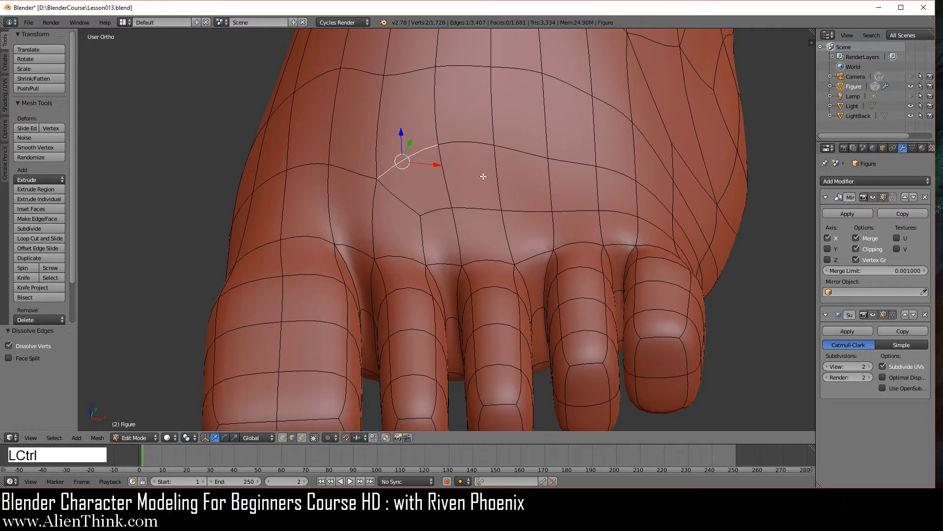
key("ctrl+alt+r")
key("ctrl+alt+r")
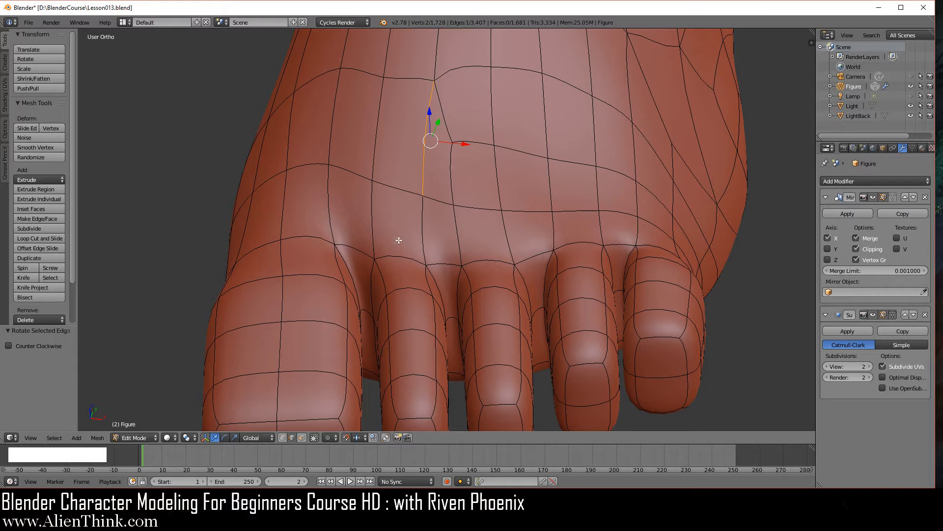
- Smooth the three edges meeting beside the rotated edge on top of the foot three times
right_click(449, 126)
right_click(462, 148, "shift")
right_click(464, 173, "shift")
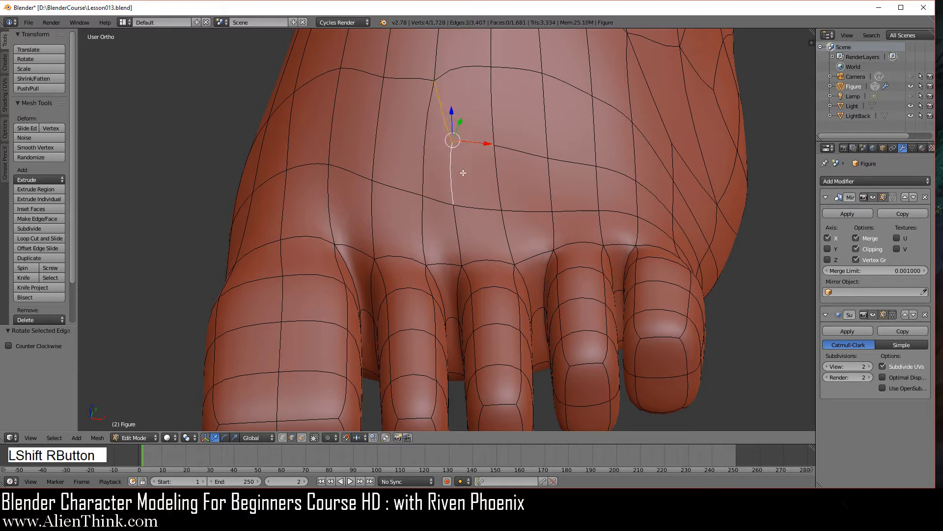
key("w")
left_click(612, 184)
key("w")
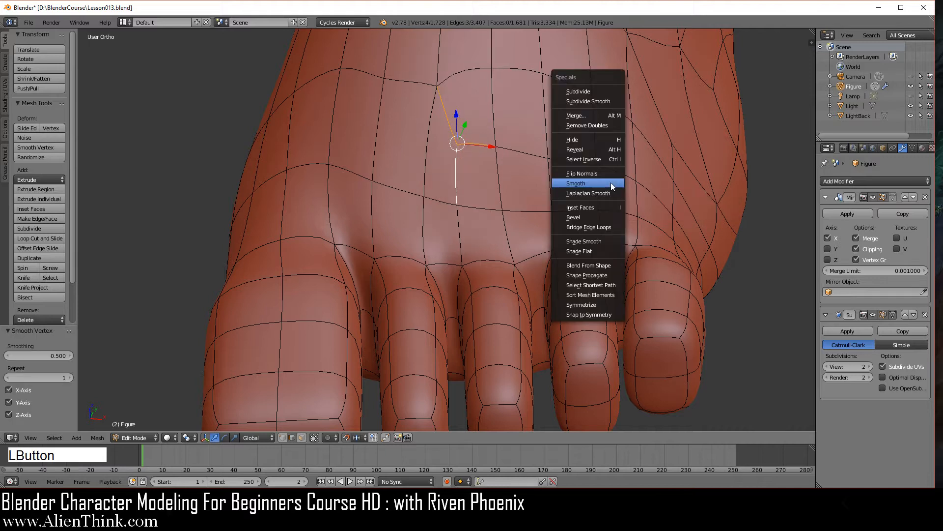
left_click(612, 185)
key("w")
left_click(612, 183)
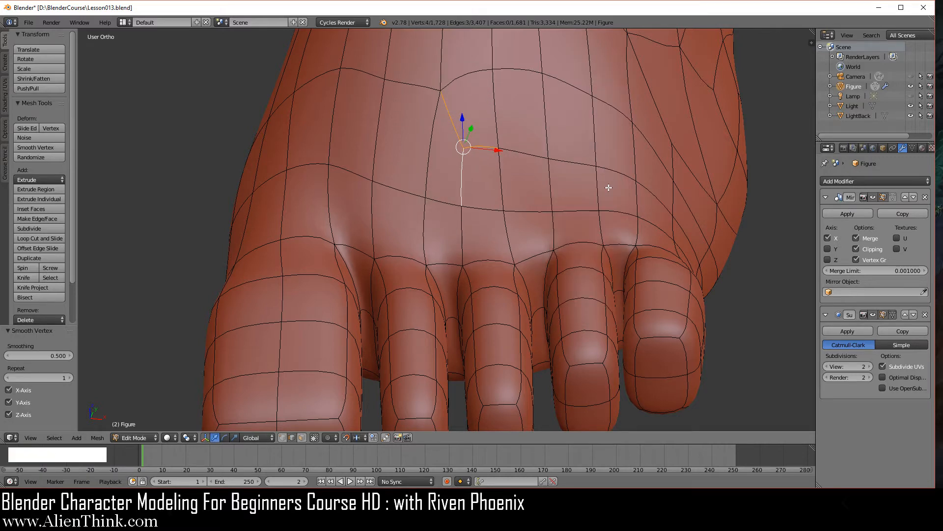
- In top view, move the short edge at the second toe's base, beside the third toe, 0.030 along X
right_click(432, 277)
key("KP_7")
middle_click_drag(472, 348, 426, 281, "shift")
left_click_drag(432, 231, 450, 227)
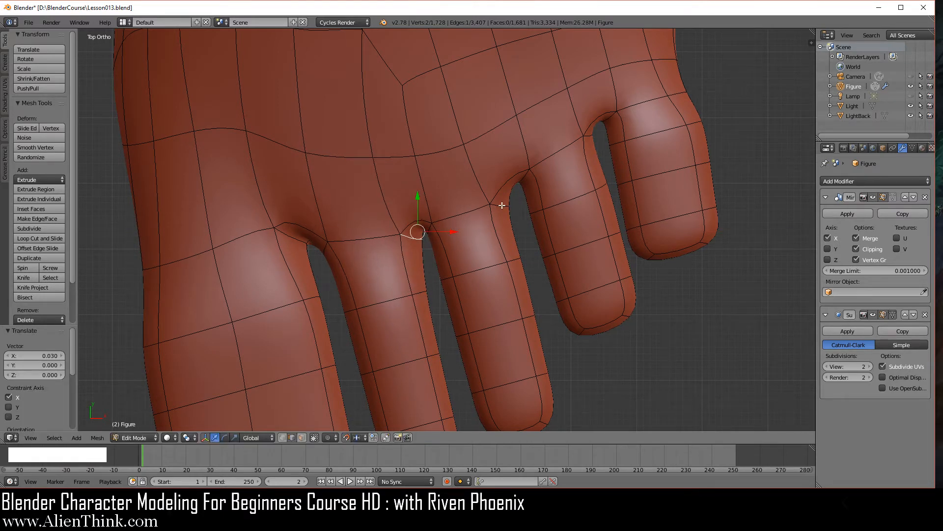
- Move the short edge at the third toe's base slightly along X and 0.010 along Y toward the gap beside the fourth toe, and clear the selection
right_click(501, 205)
left_click_drag(532, 203, 532, 204)
left_click_drag(504, 169, 506, 167)
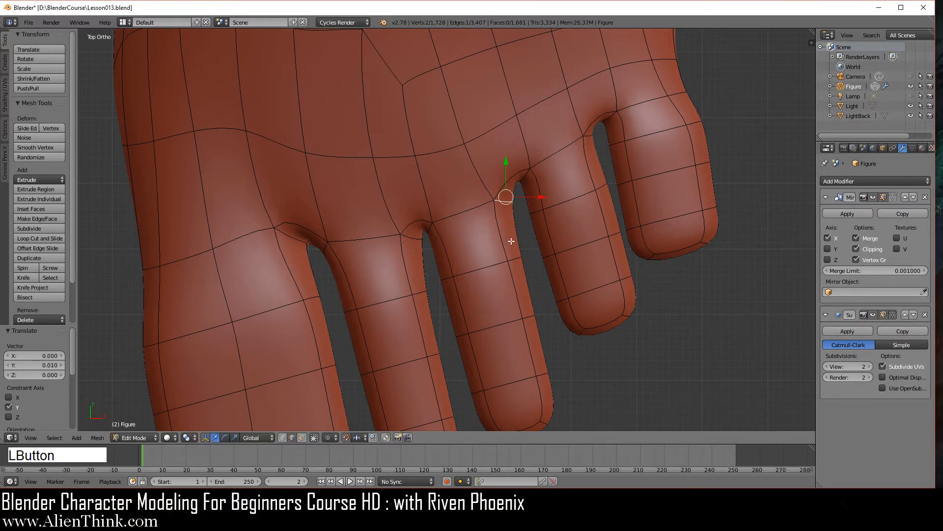
key("a")
- Smooth the two lengthwise edges on each side of the big toe's base twice
scroll(449, 305, "down", 3)
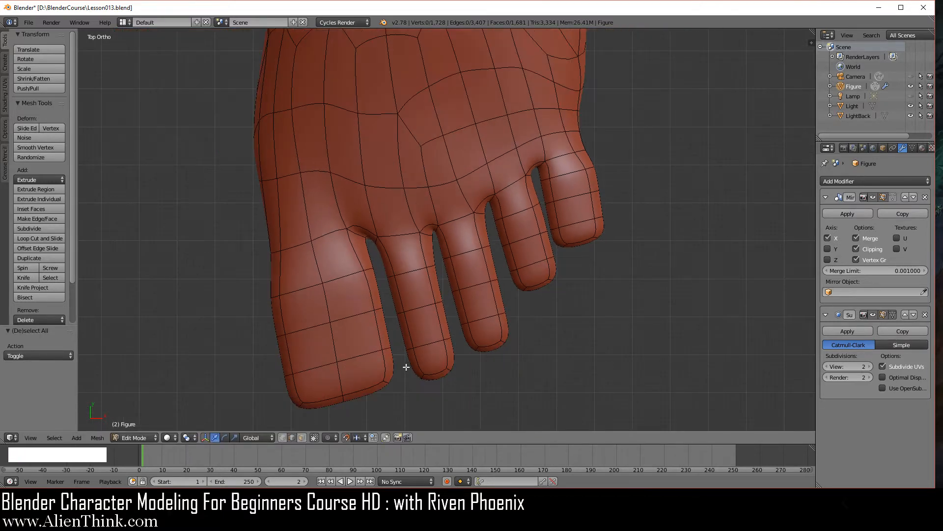
middle_click_drag(406, 381, 370, 261)
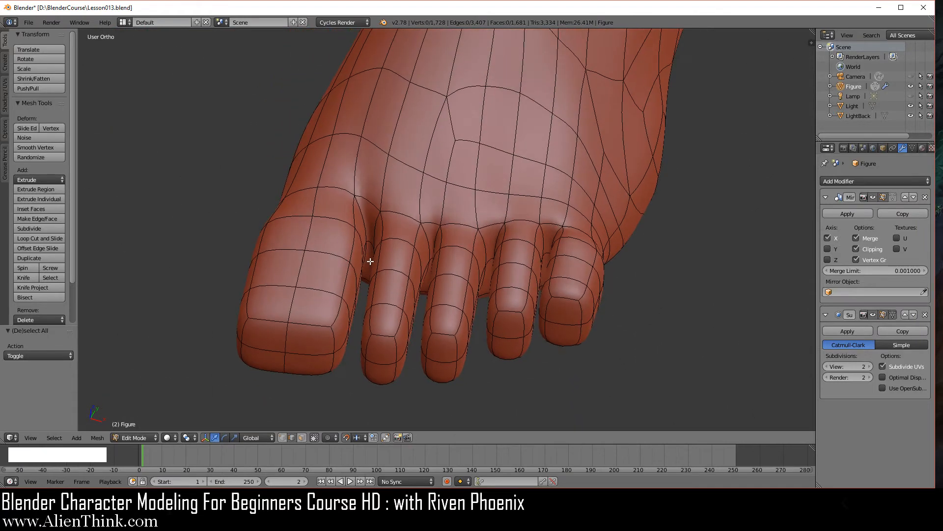
middle_click_drag(446, 289, 474, 293, "shift")
middle_click_drag(421, 329, 499, 298)
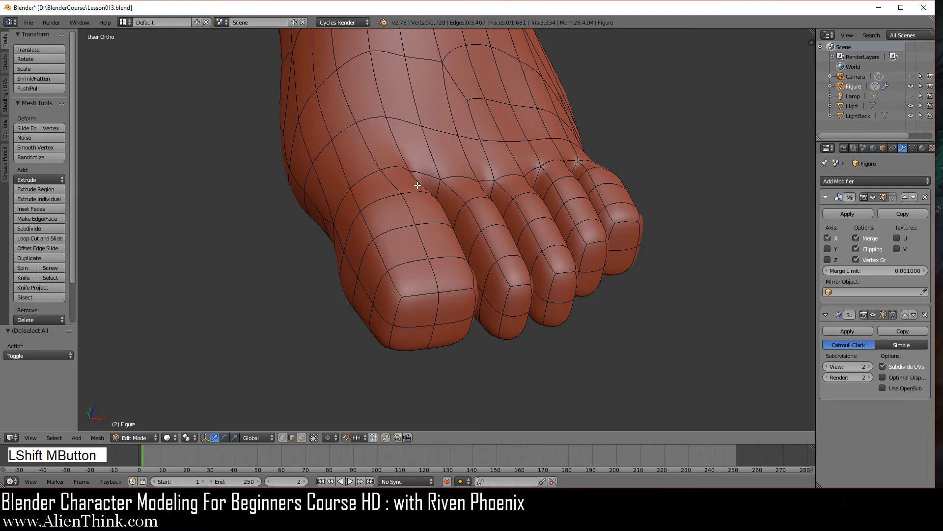
right_click(353, 199)
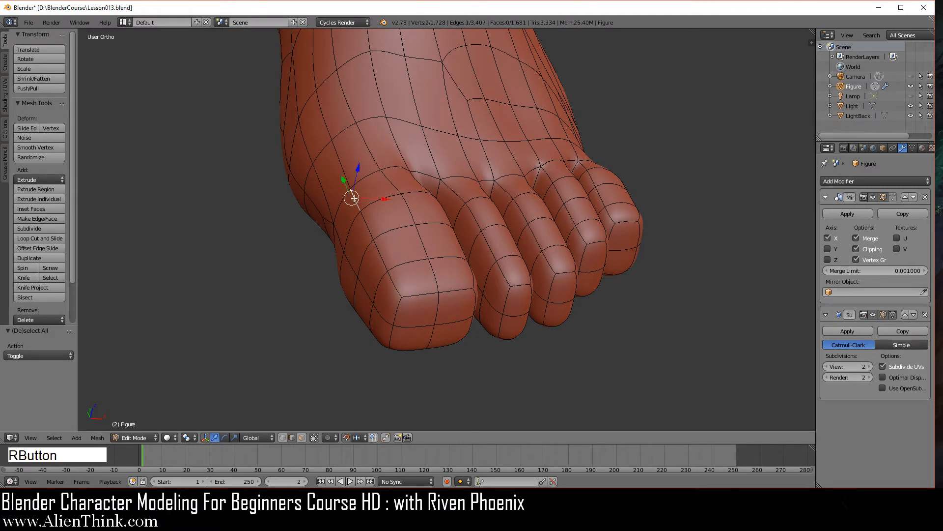
right_click(367, 223, "shift")
middle_click_drag(436, 232, 390, 247)
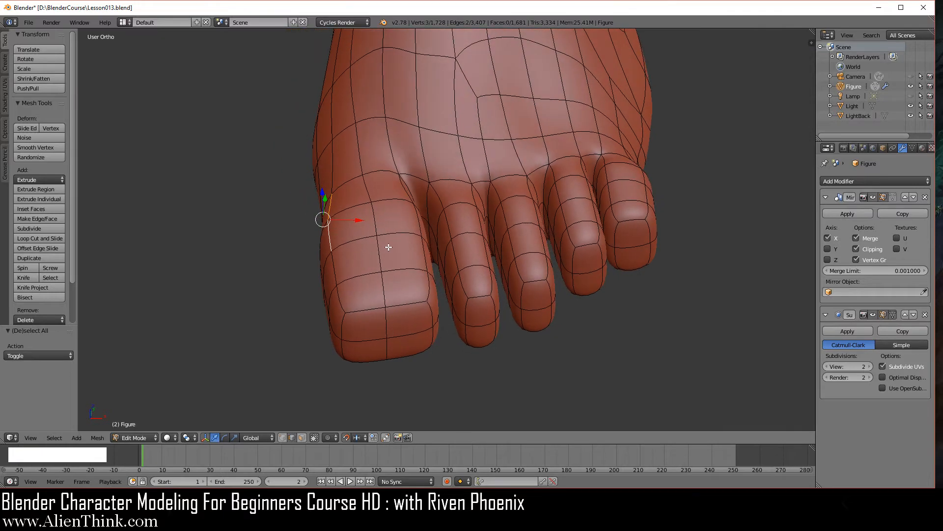
right_click(399, 189, "shift")
right_click(409, 221, "shift")
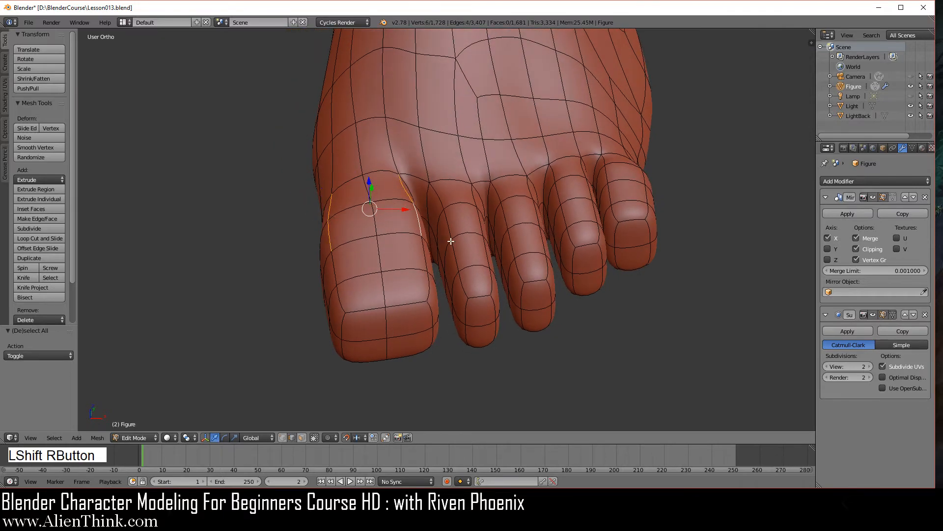
scroll(450, 241, "up", 1)
key("w")
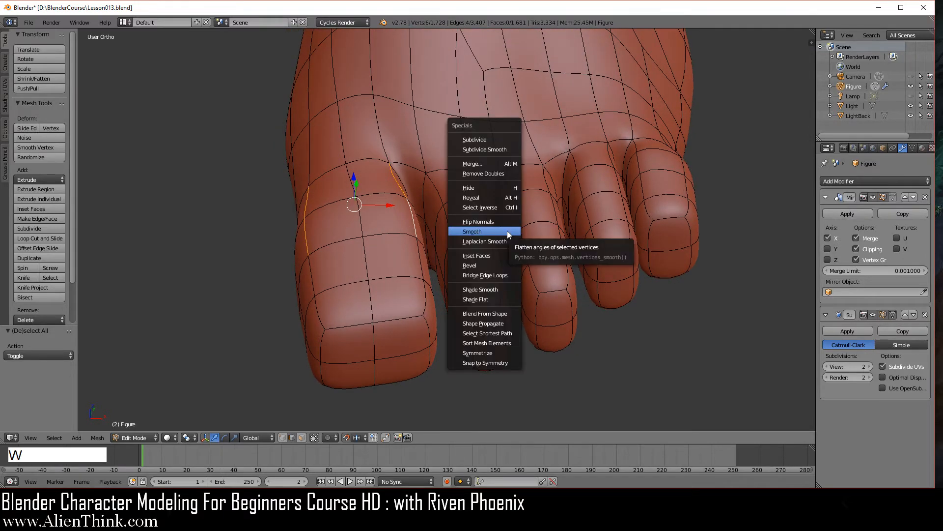
left_click(508, 231)
key("w")
left_click(507, 231)
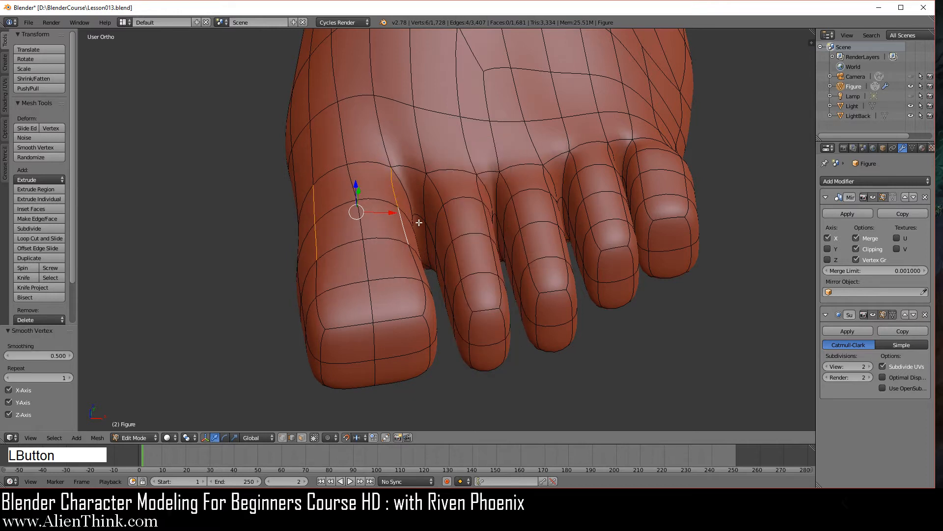
- Deselect the edges facing the second toe and smooth the remaining pair on the big toe's far side twice more
right_click(402, 224, "shift")
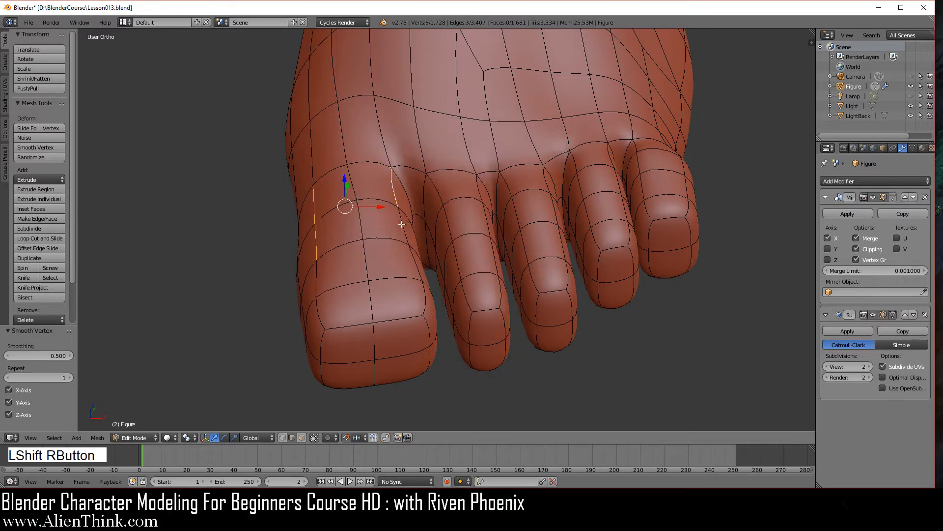
right_click(393, 192, "shift")
key("w")
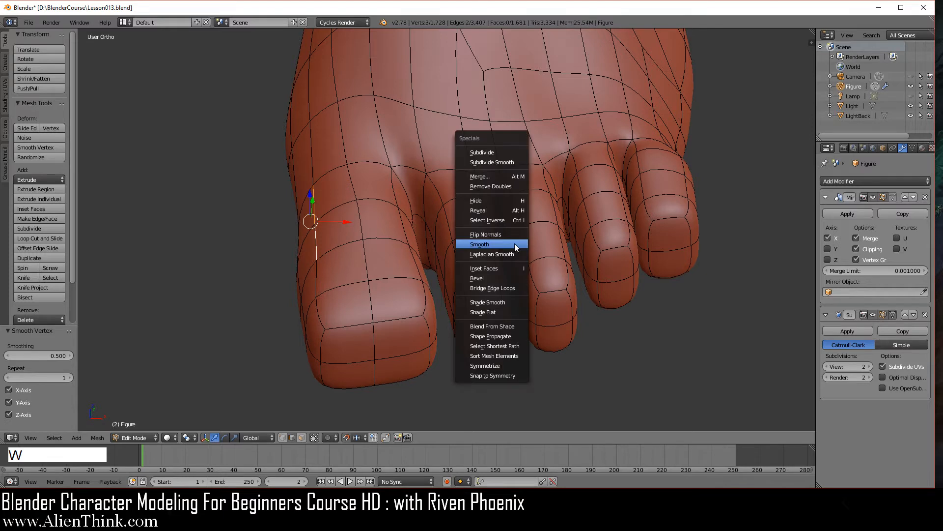
left_click(514, 244)
key("w")
left_click(515, 244)
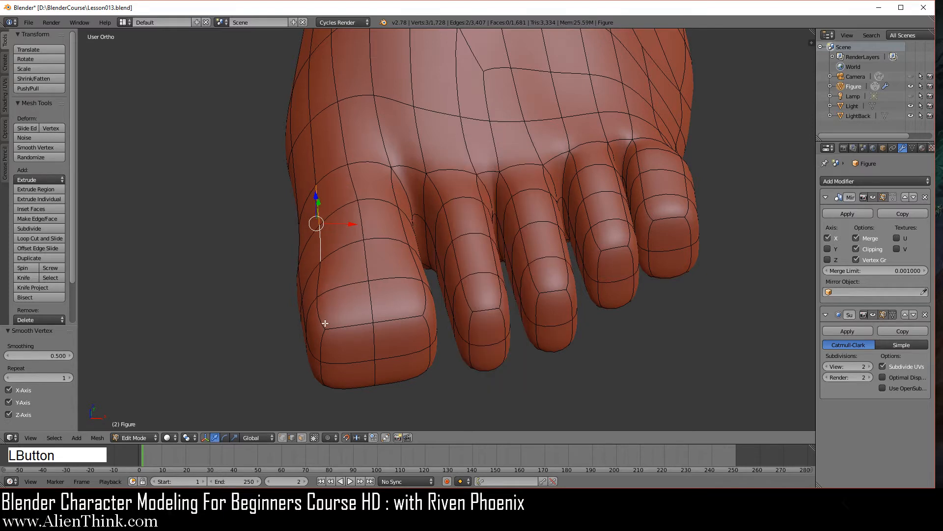
- Smooth the upper and lower edges of the big toe's tip, including their side continuations, twice
right_click(350, 325)
right_click(389, 322, "shift")
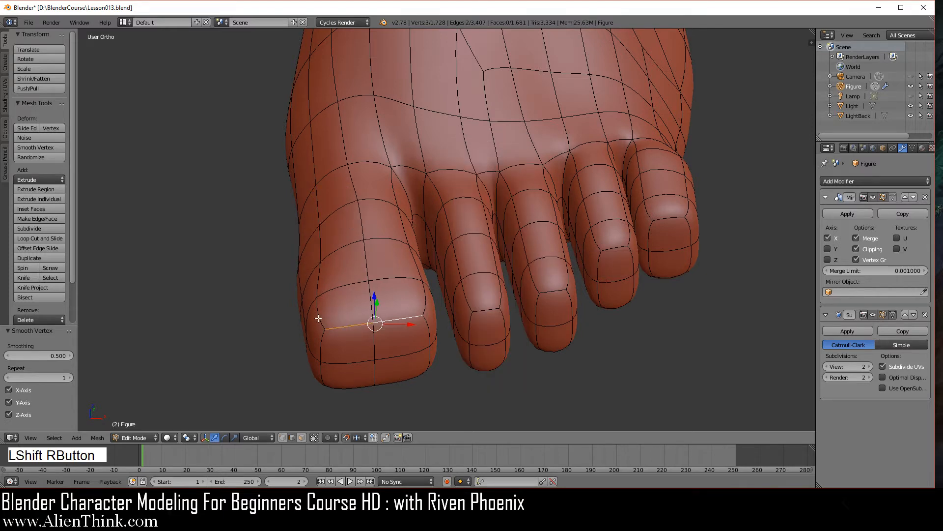
right_click(318, 317, "shift")
right_click(423, 310, "shift")
middle_click_drag(406, 364, 409, 244)
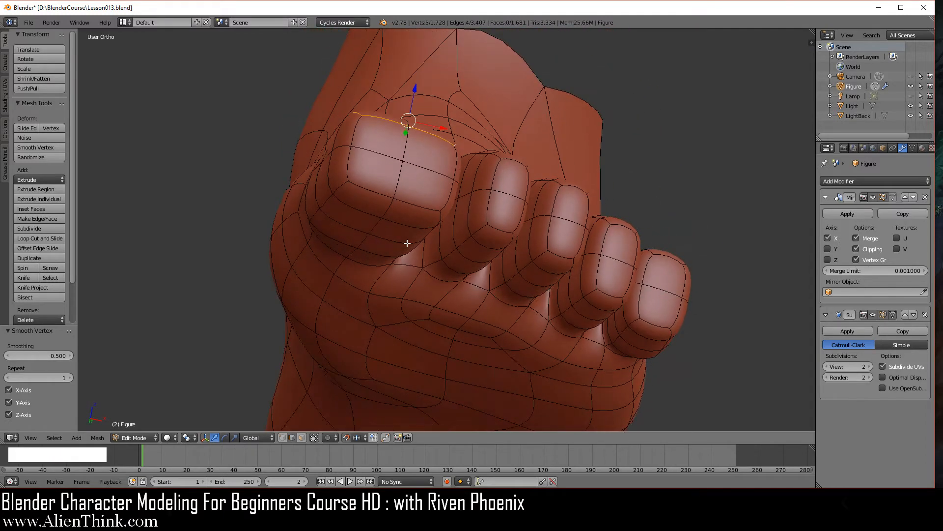
right_click(344, 193, "shift")
right_click(365, 188, "shift")
right_click(414, 207, "shift")
right_click(445, 226, "shift")
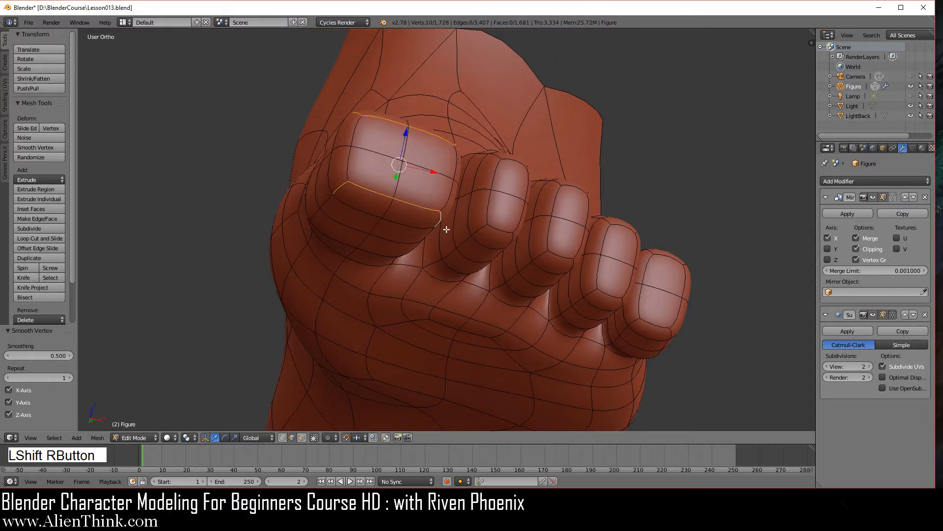
middle_click_drag(451, 237, 398, 306)
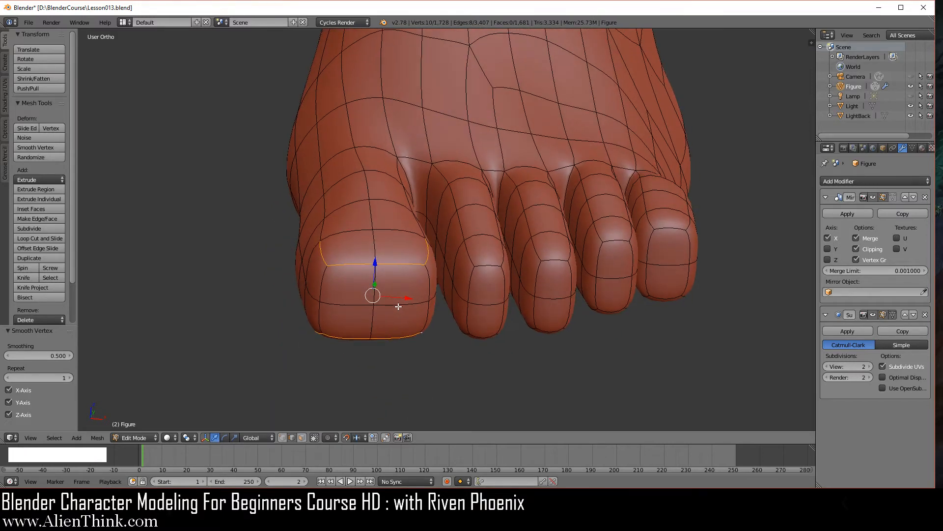
key("w")
left_click(491, 287)
key("w")
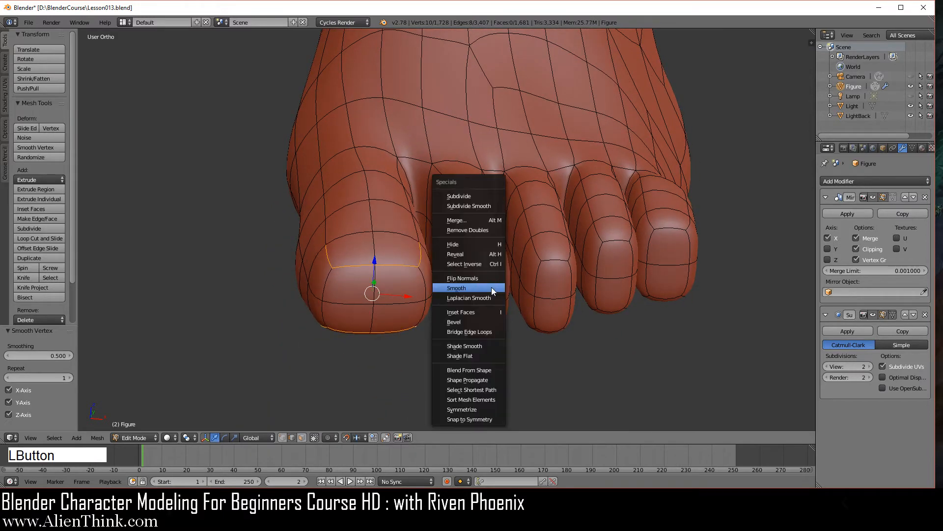
left_click(491, 287)
- Smooth the two mid-height edges wrapping the sides of the big toe's tip once
right_click(317, 296)
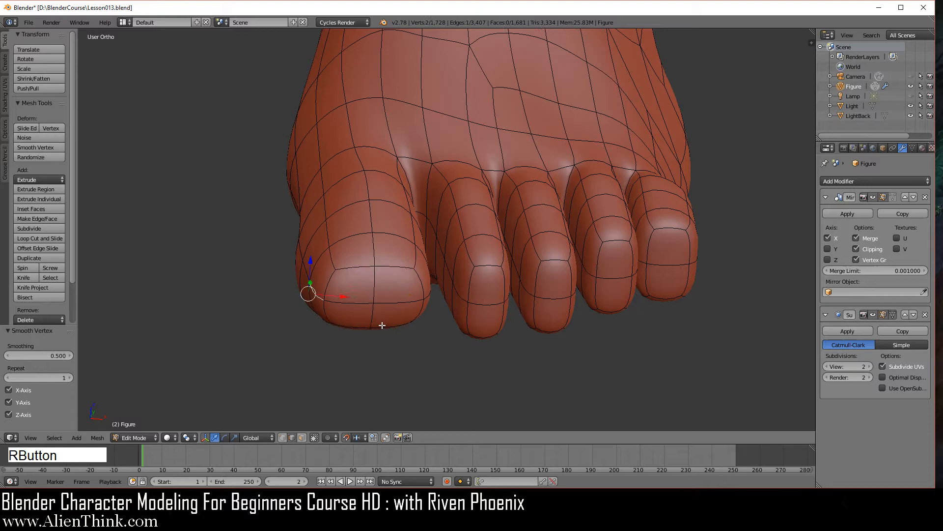
right_click(428, 296, "shift")
mouse_move(416, 328)
middle_mouse_down()
mouse_move(371, 314)
mouse_move(422, 318)
middle_mouse_up()
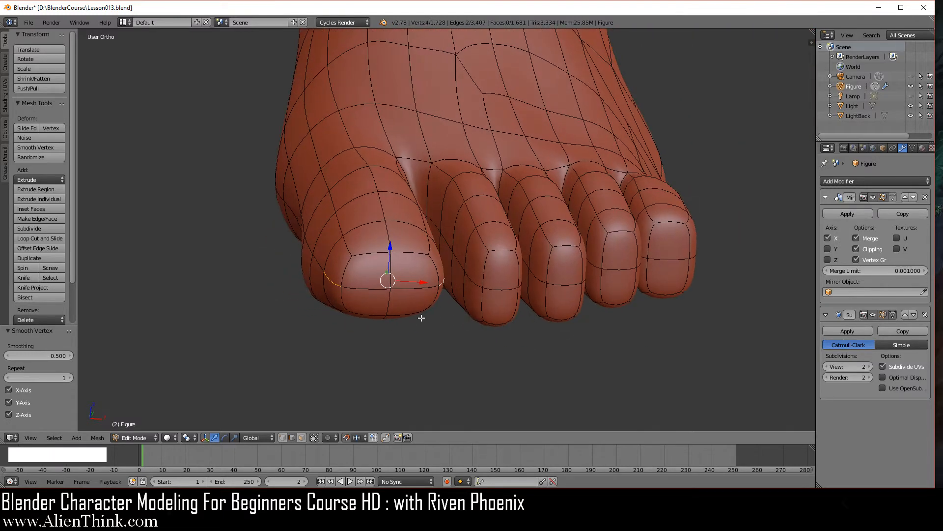
key("w")
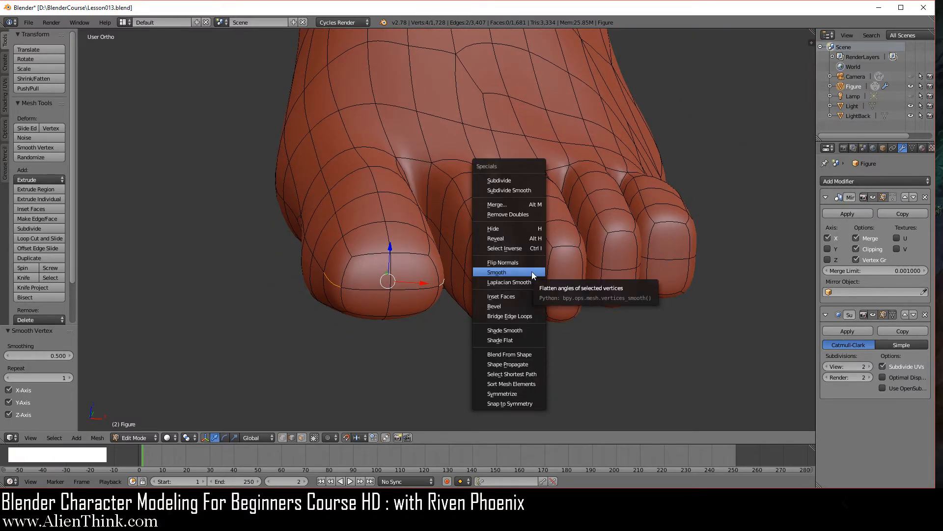
left_click(531, 272)
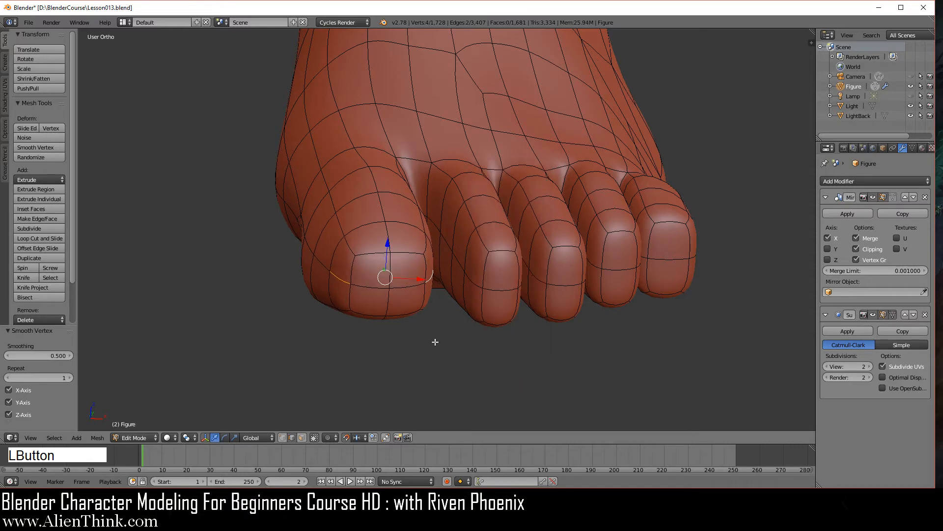
- Switch to vertex selection and smooth the two lower corner vertices of the big toe's tip twice
left_click(284, 438)
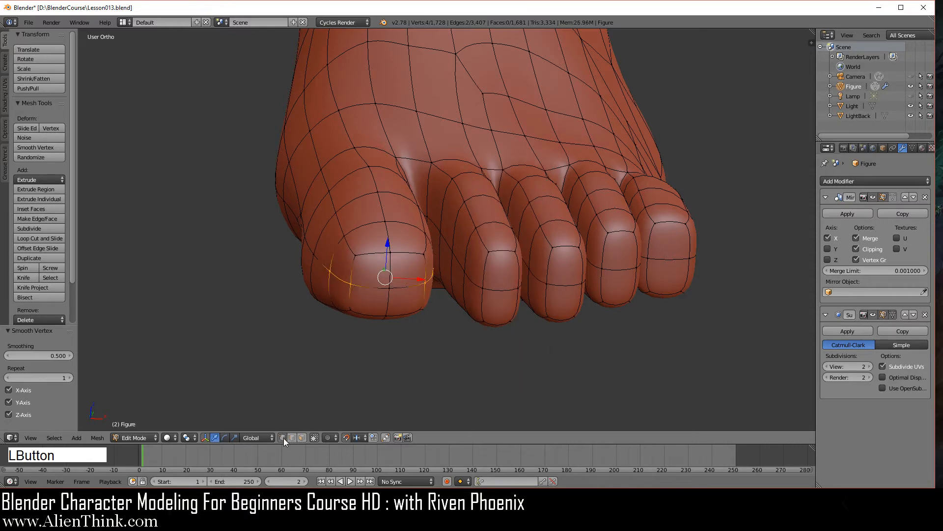
right_click(344, 317)
right_click(419, 308, "shift")
middle_click_drag(403, 338, 395, 292)
key("w")
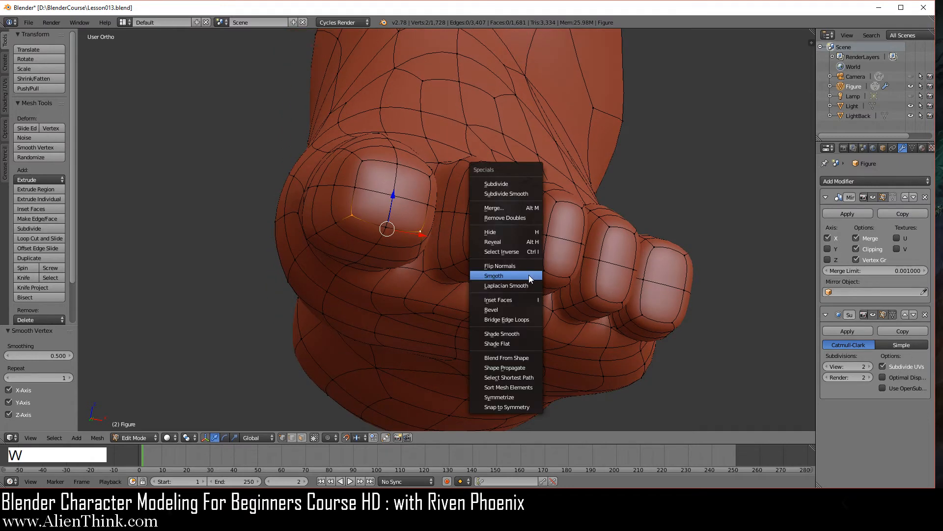
left_click(529, 276)
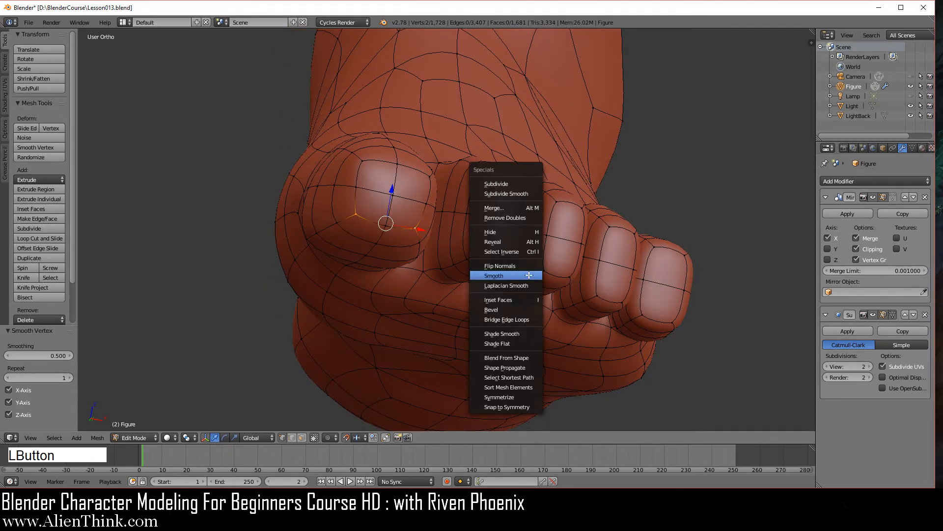
left_click(529, 275)
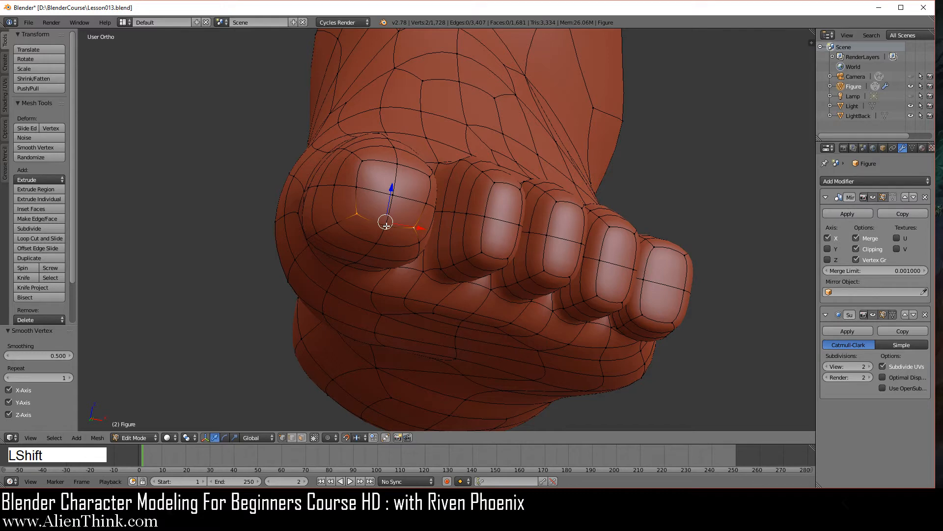
- Add the lower middle vertex of the big toe's tip to the selection and turn off the Mirror modifier's viewport display
right_click(386, 225, "shift")
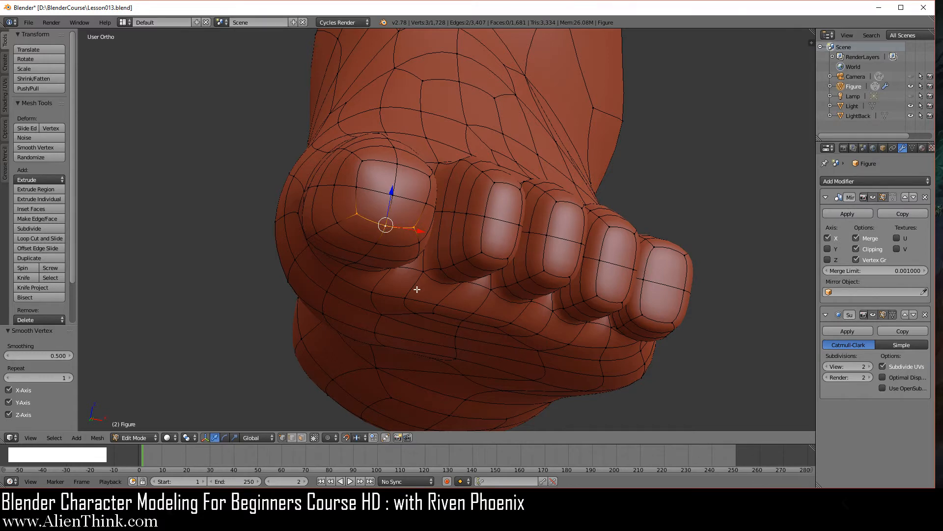
key("KP_3")
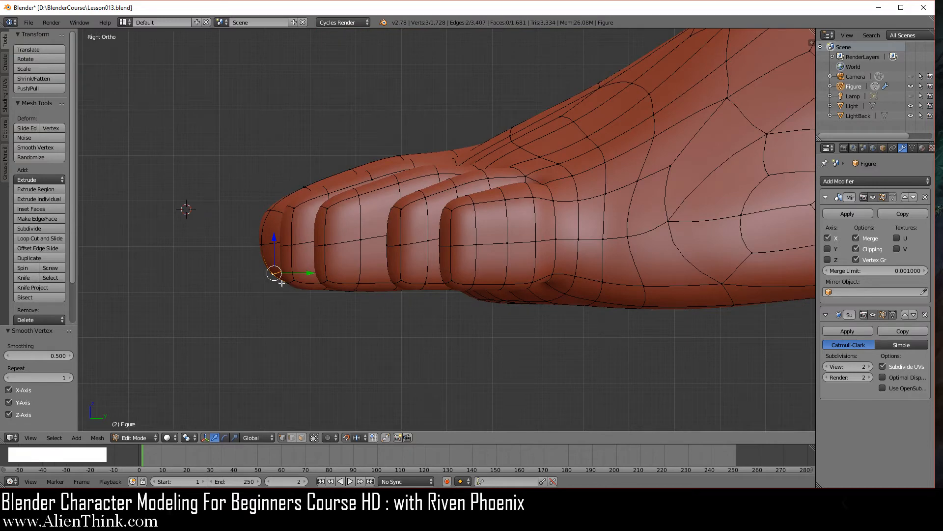
key("ctrl+KP_3")
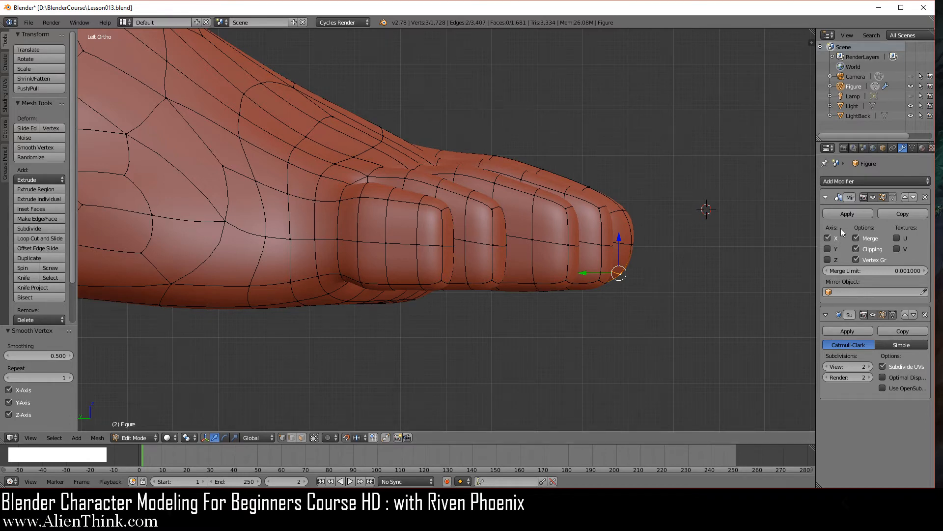
left_click(871, 197)
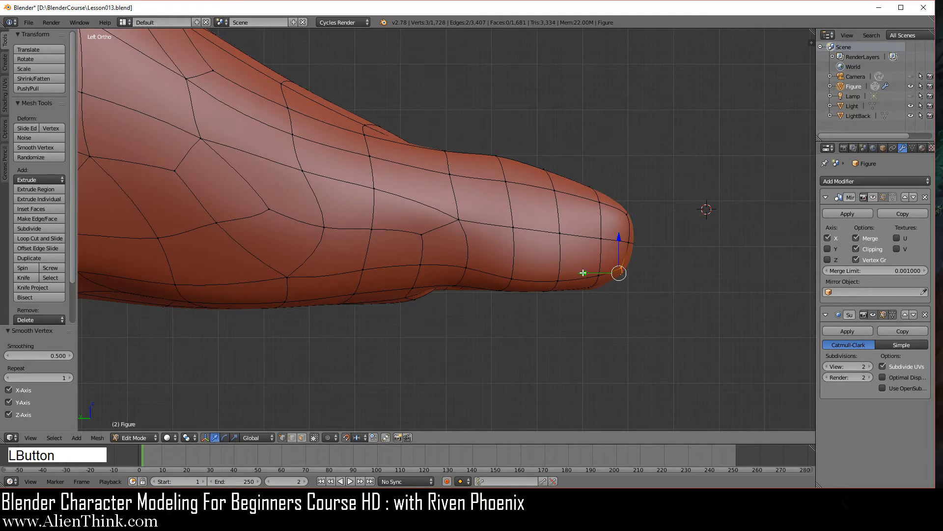
- Move the three lower tip vertices of the big toe back 0.040 along Y and smooth them once
key("g")
key("y")
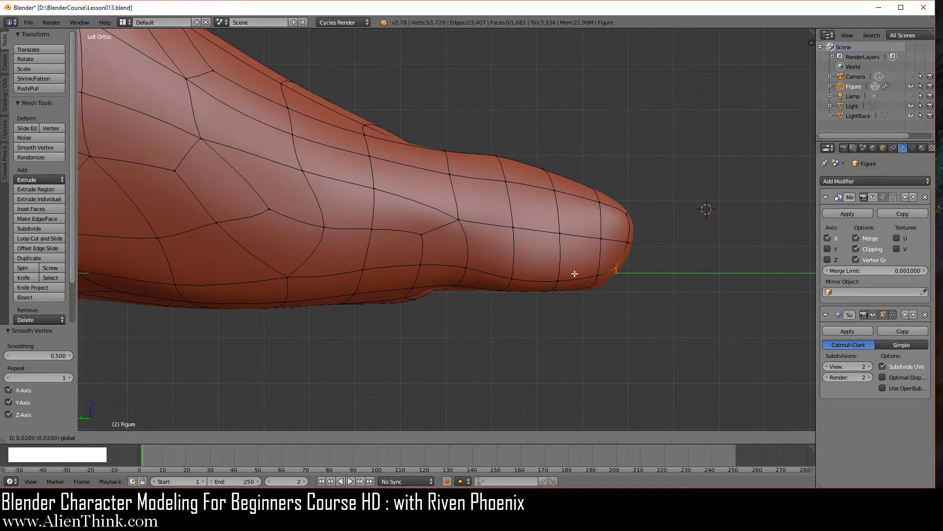
left_click(565, 271)
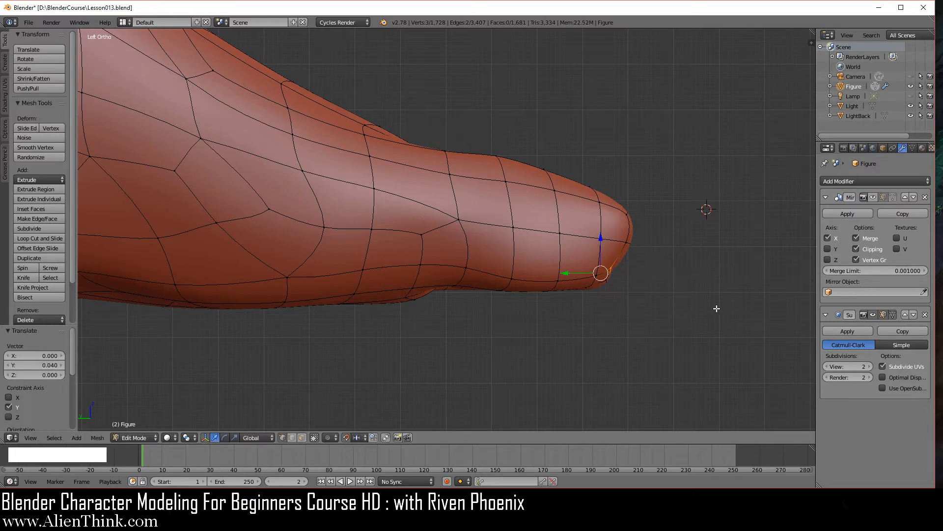
key("w")
left_click(716, 309)
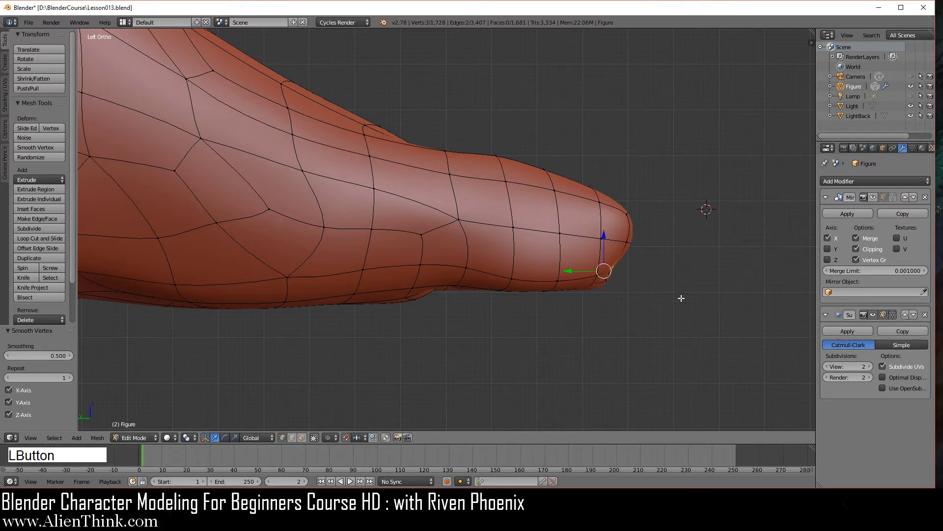
- Smooth three side vertices behind the tip on the big toe's underside once, two on the outer side and one facing the second toe
middle_click_drag(668, 333, 305, 189)
right_click(360, 150)
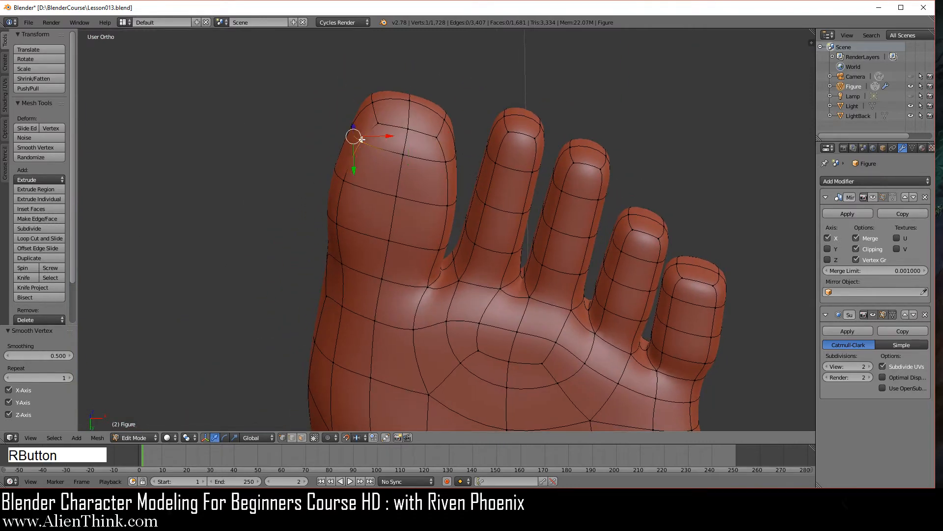
right_click(349, 181, "shift")
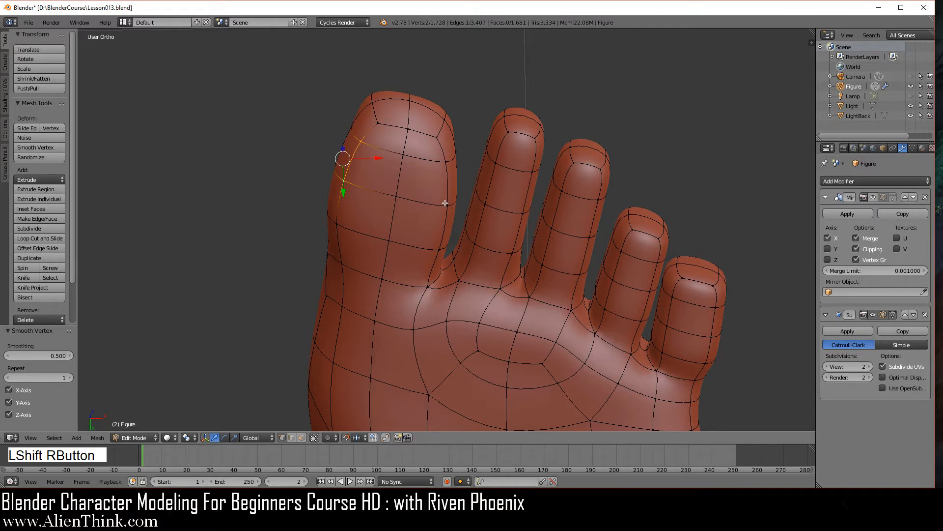
right_click(445, 203, "shift")
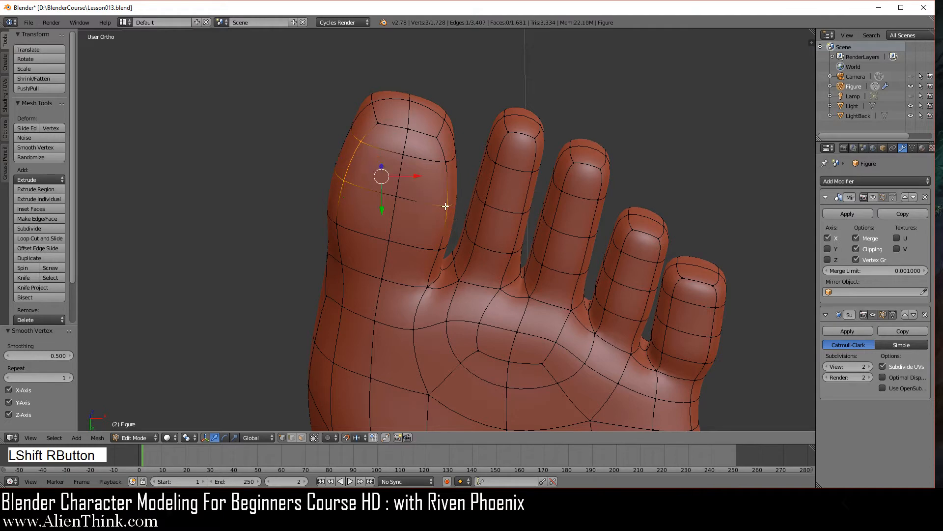
key("w")
left_click(578, 240)
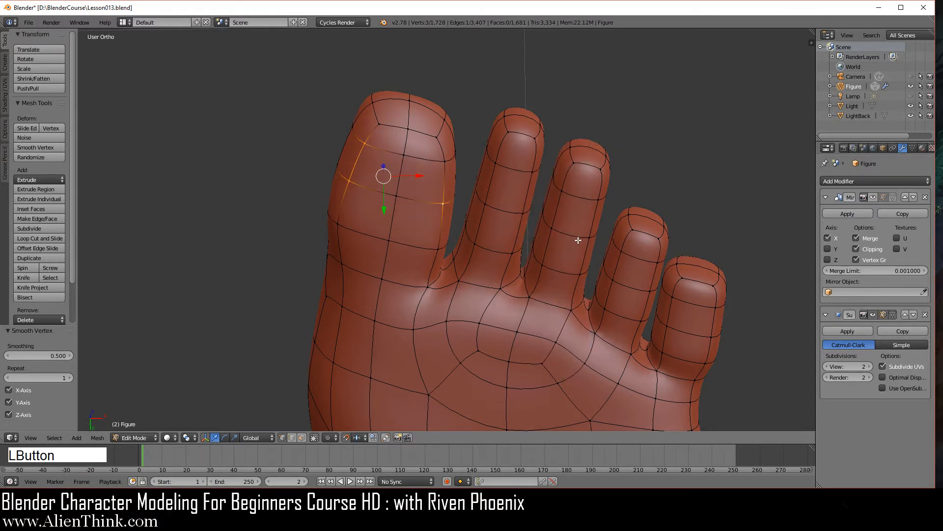
- Smooth the three side vertices nearer the base on the big toe's underside once
right_click(340, 227)
right_click(344, 262, "shift")
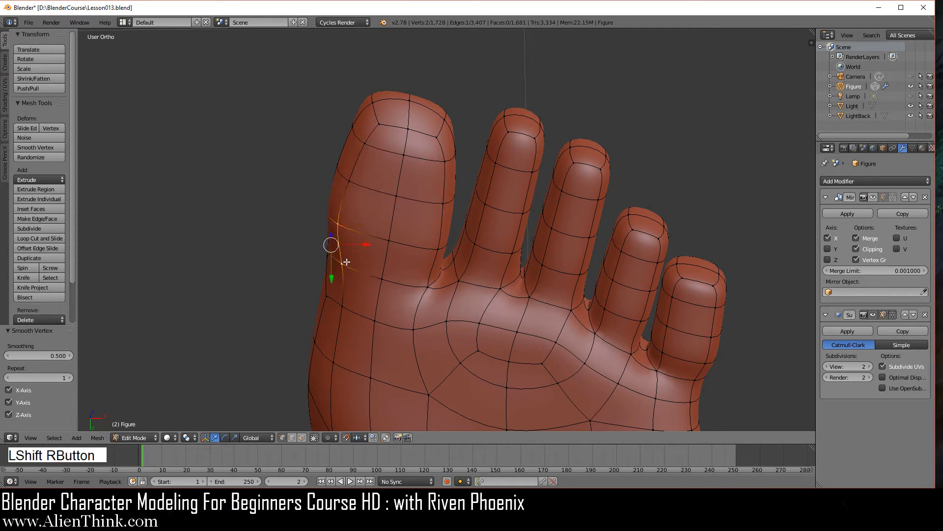
right_click(436, 251, "shift")
key("w")
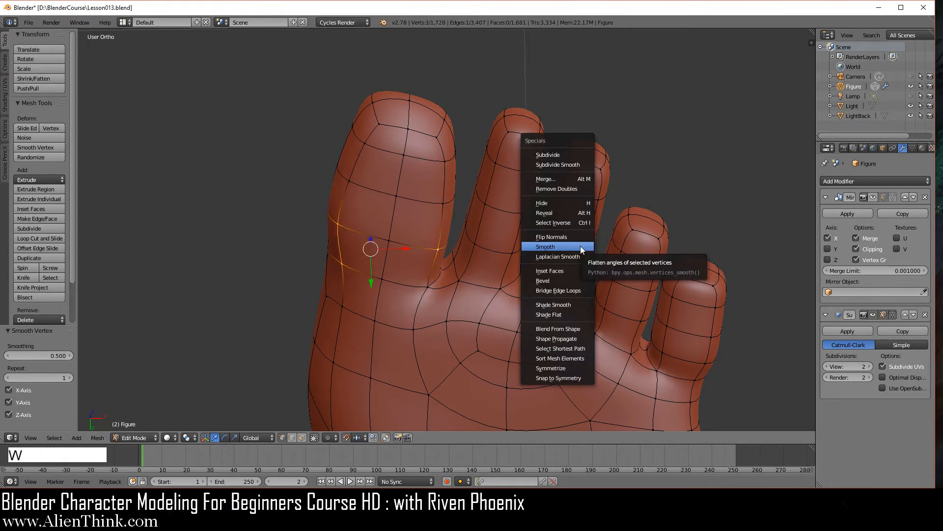
left_click(579, 246)
- Smooth the single underside vertex near the big toe's base that faces the second toe once more
right_click(439, 246)
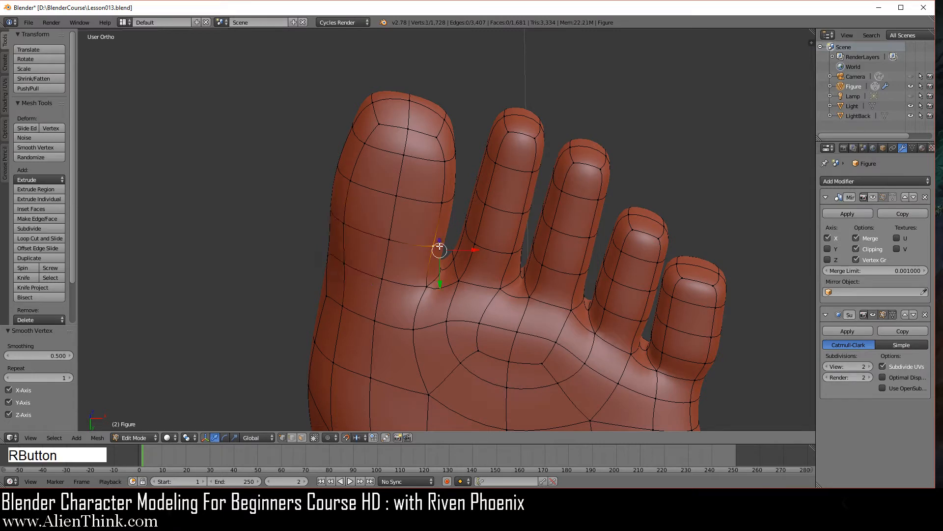
key("w")
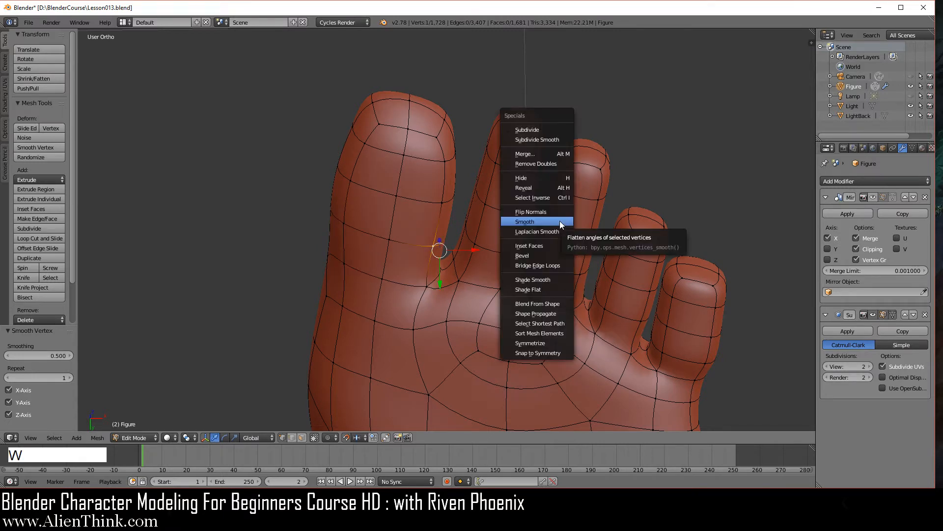
left_click(560, 222)
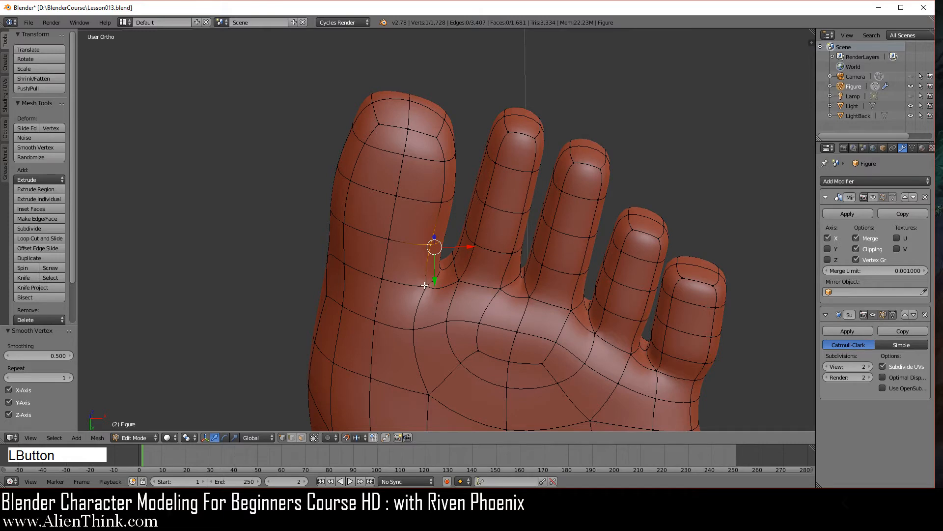
- Raise the row of three vertices across the base of the big toe's underside along Z and clear the selection
right_click(384, 277, "shift")
right_click(344, 264, "shift")
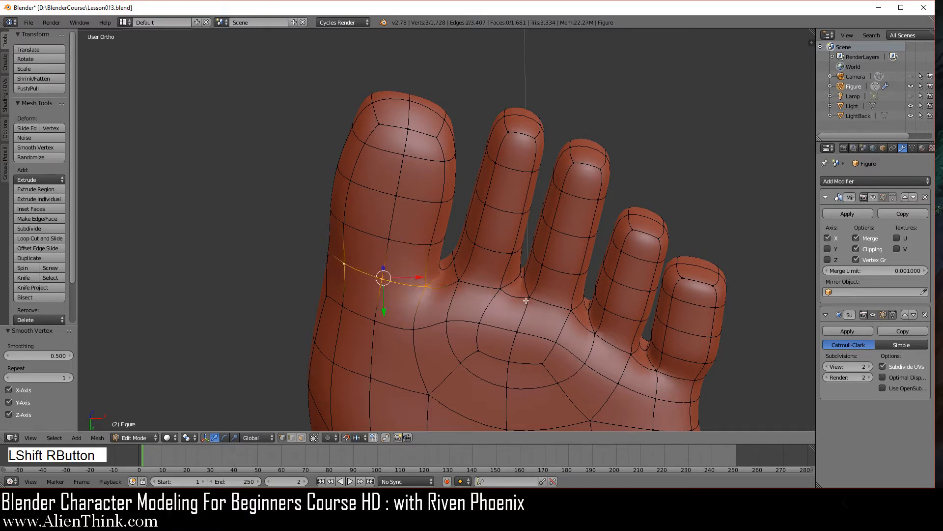
key("ctrl+KP_3")
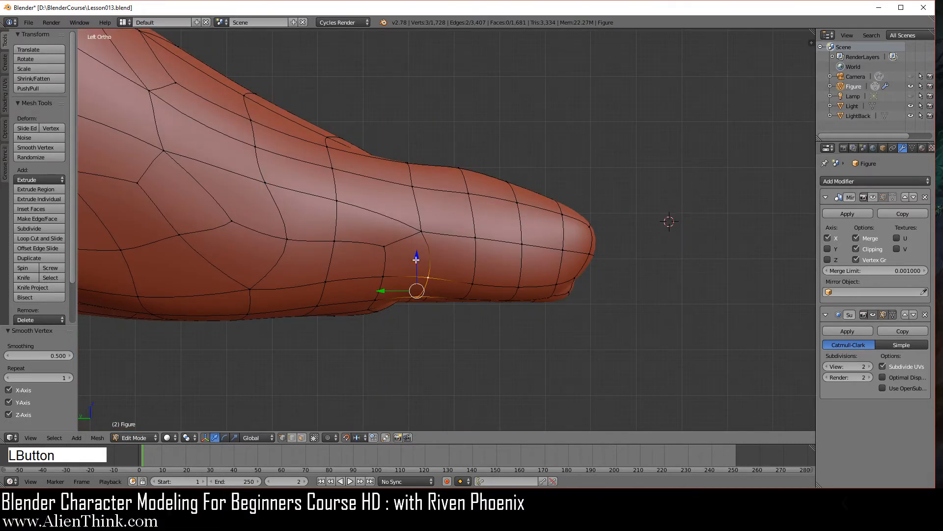
left_click_drag(416, 259, 415, 240)
key("a")
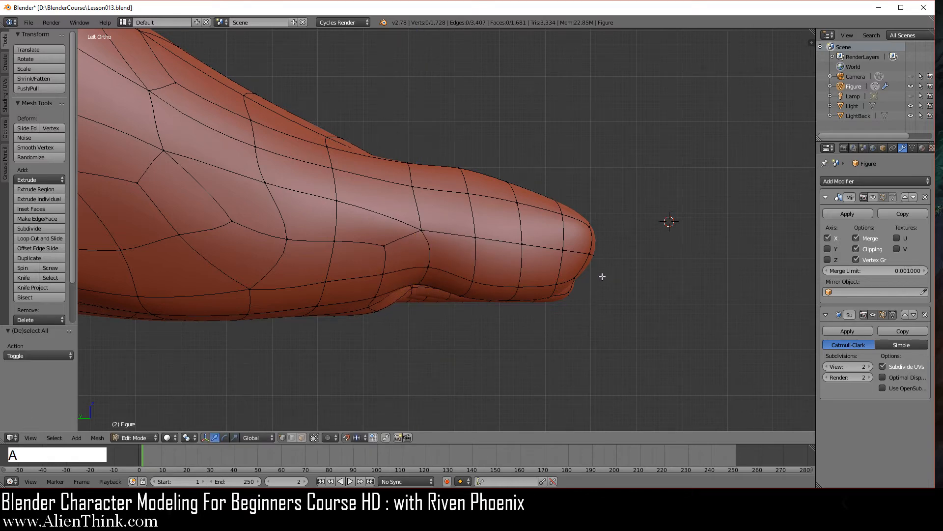
- Move the upper middle vertex of the big toe's tip forward by -0.040 along Y and up 0.050 along Z
middle_click_drag(585, 255, 416, 272)
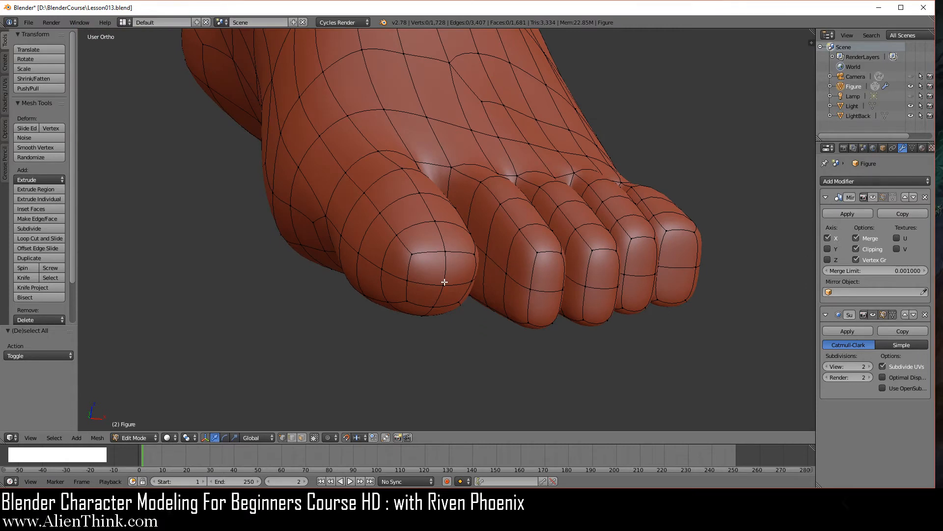
right_click(446, 252)
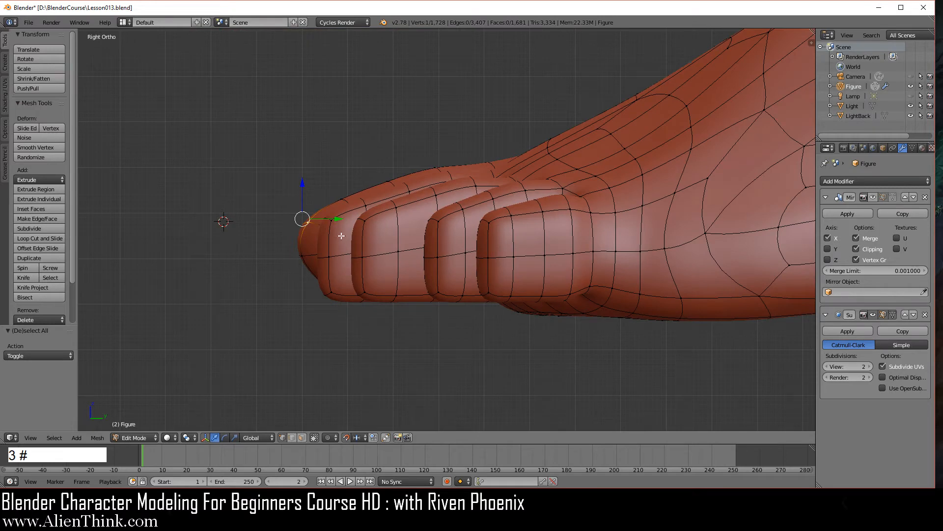
left_click_drag(338, 219, 304, 215)
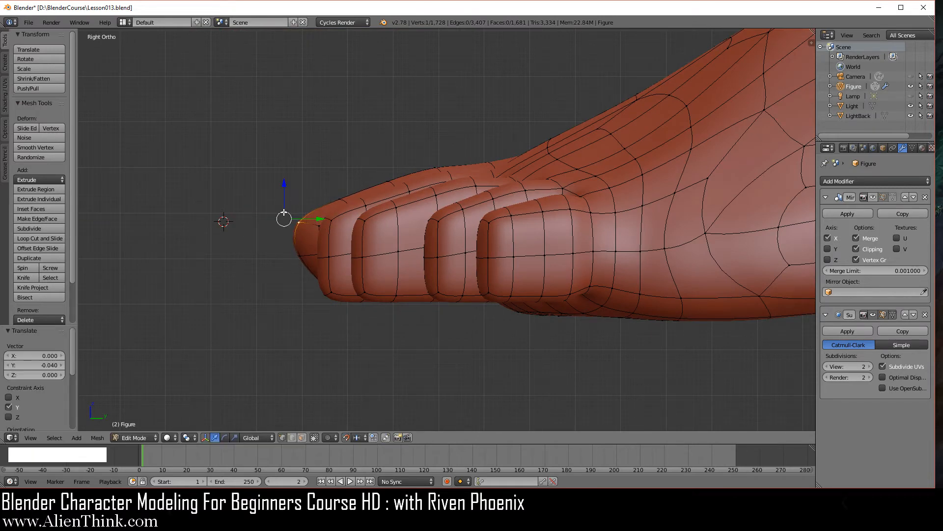
scroll(251, 212, "up", 2)
left_click_drag(212, 182, 206, 148)
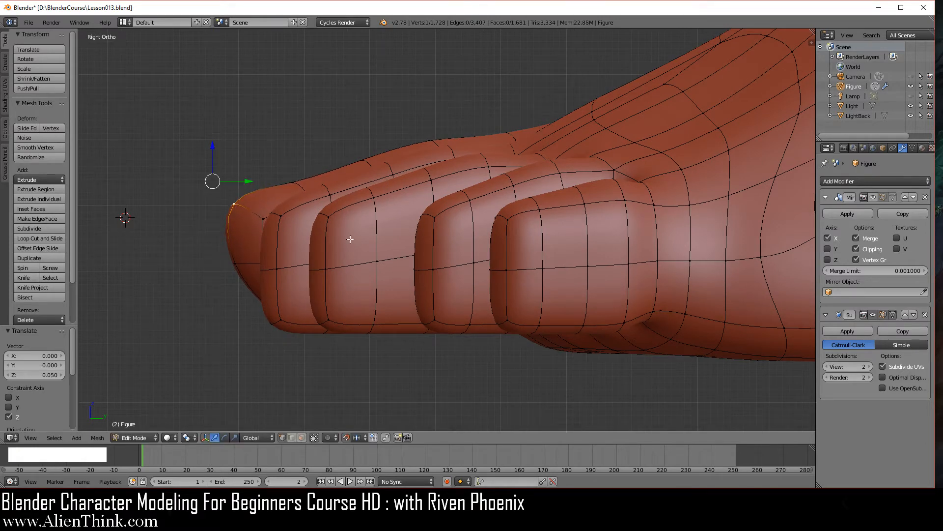
- Inspect the shape of the toes in Object Mode from several angles, return to Edit Mode and clear the selection
middle_click_drag(378, 262, 432, 258)
key("Tab")
middle_click_drag(516, 291, 367, 296)
scroll(506, 222, "up", 2)
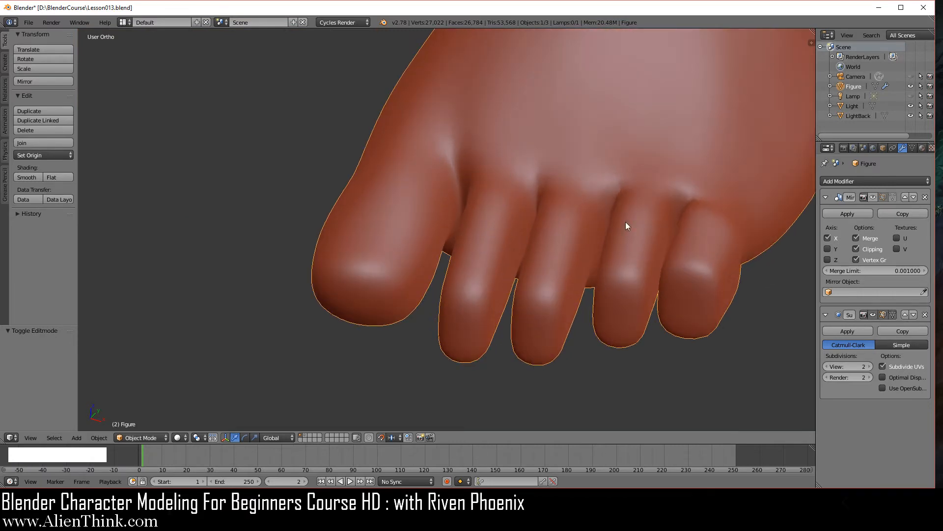
middle_click_drag(663, 304, 402, 199)
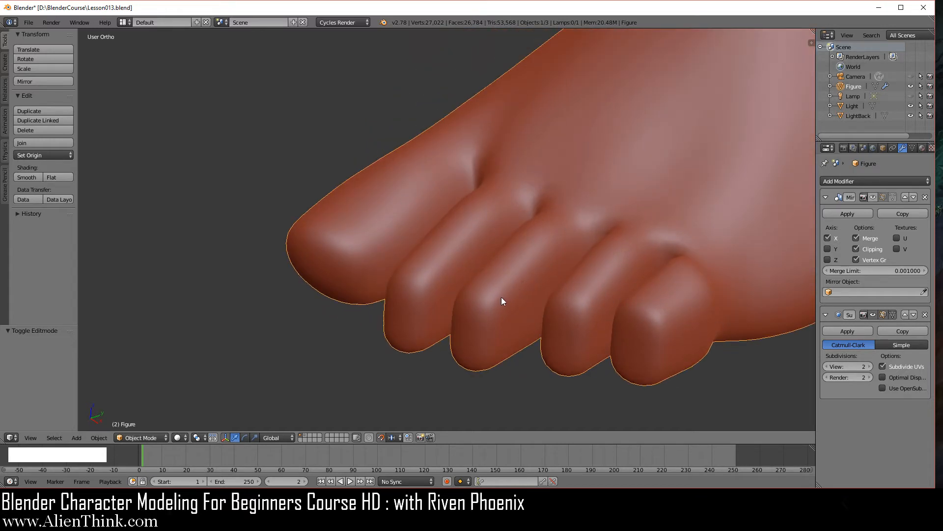
key("Tab")
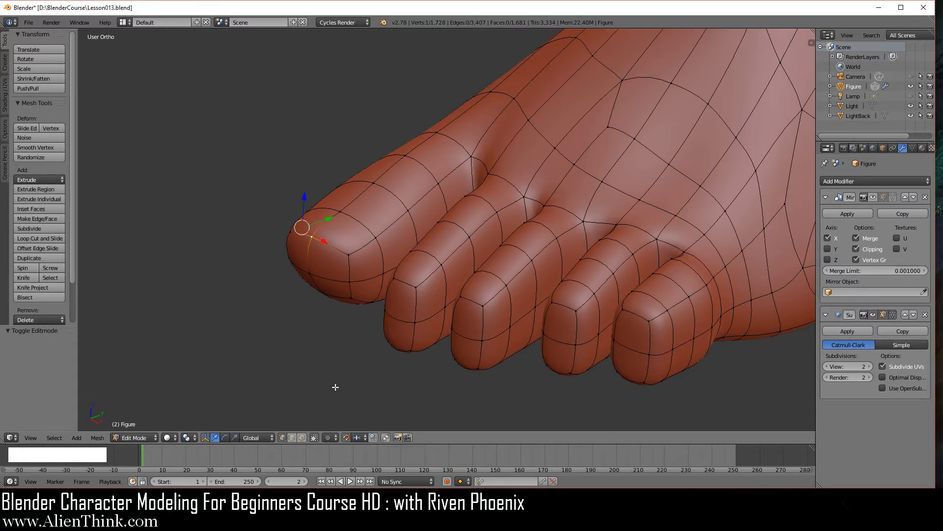
key("a")
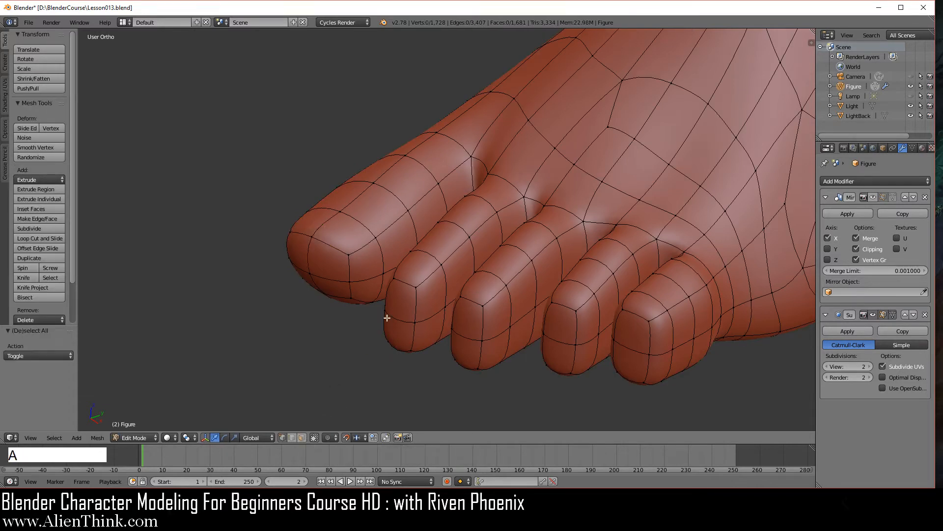
- Switch to face selection and select the top face nearest the tip on each of the four smaller toes
left_click(302, 437)
middle_click_drag(499, 320, 411, 310)
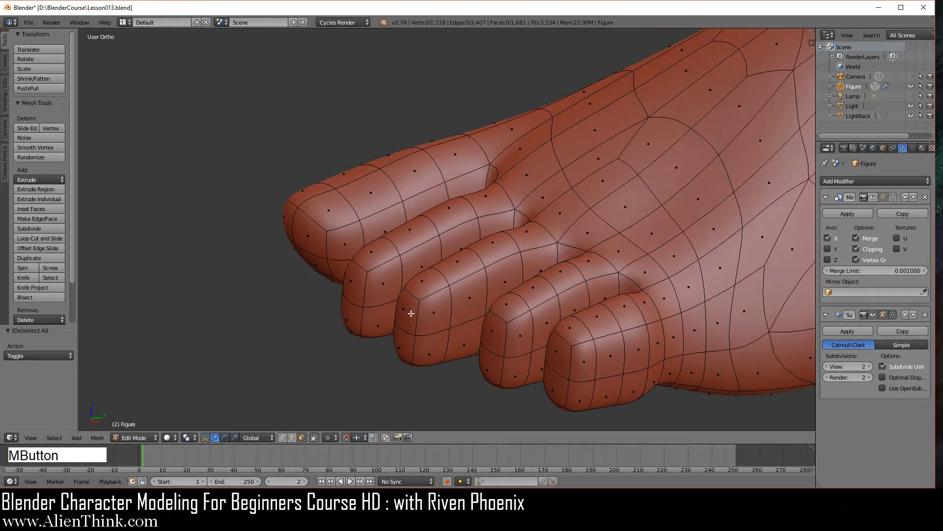
right_click(376, 262)
right_click(422, 284, "shift")
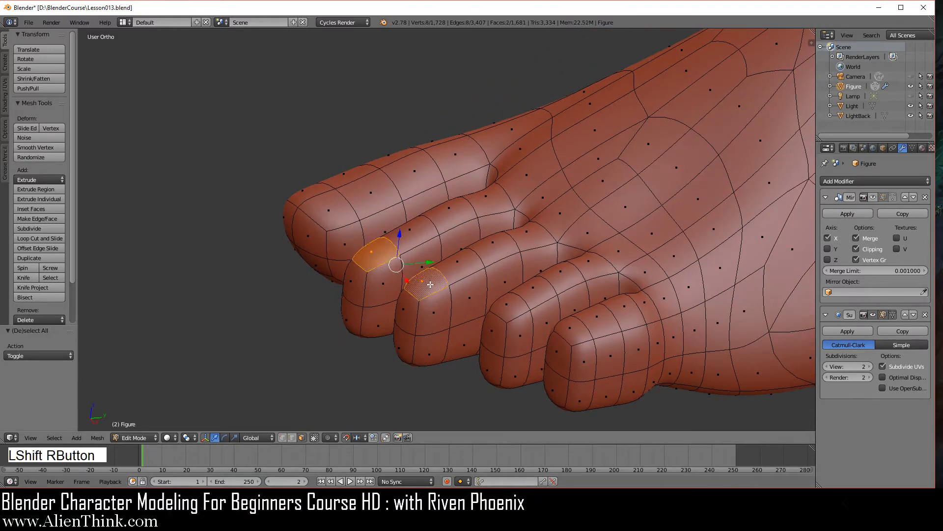
right_click(514, 314, "shift")
right_click(573, 329, "shift")
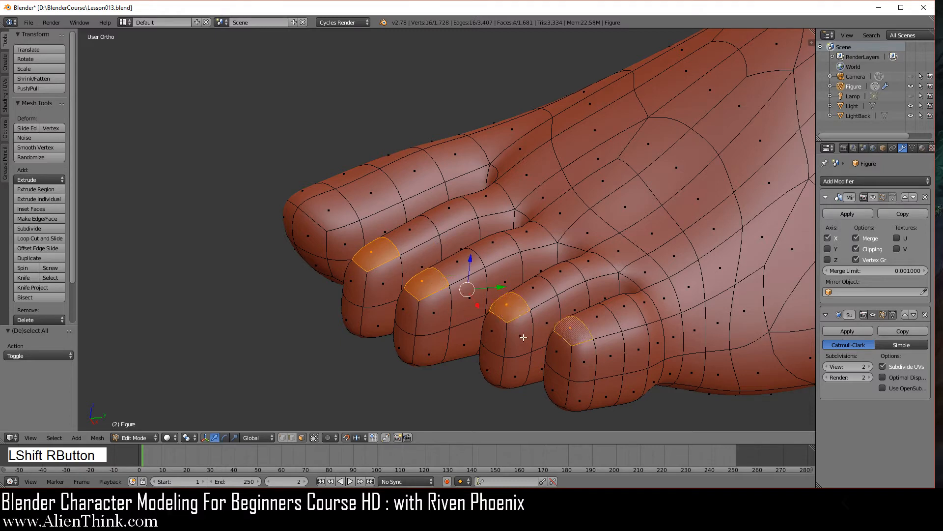
- Lower the selected top faces of the four smaller toes by -0.080 along Z in the right side view
key("KP_3")
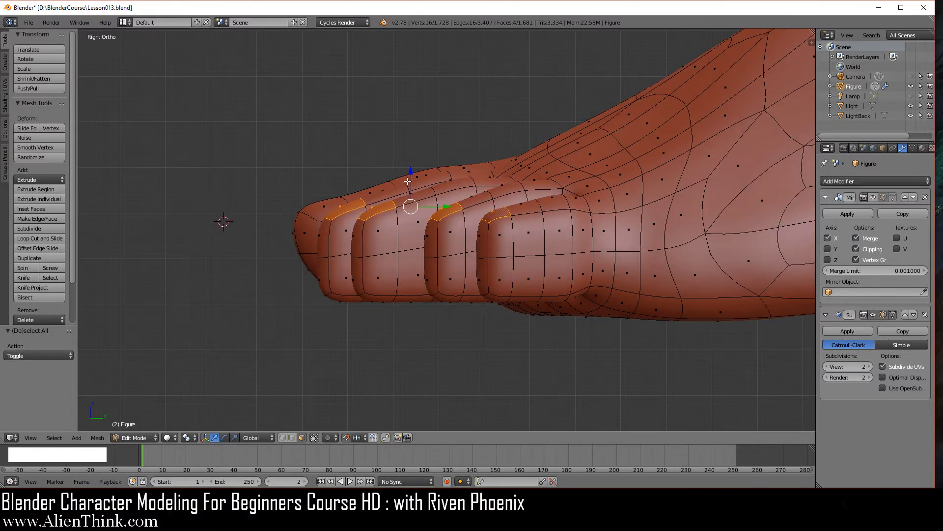
left_click_drag(409, 177, 407, 207)
scroll(452, 273, "up", 3)
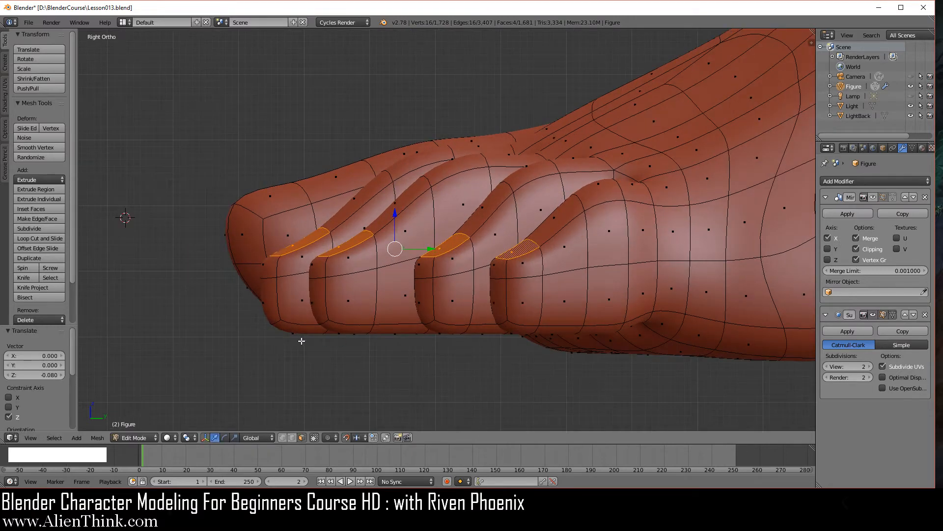
left_click(191, 438)
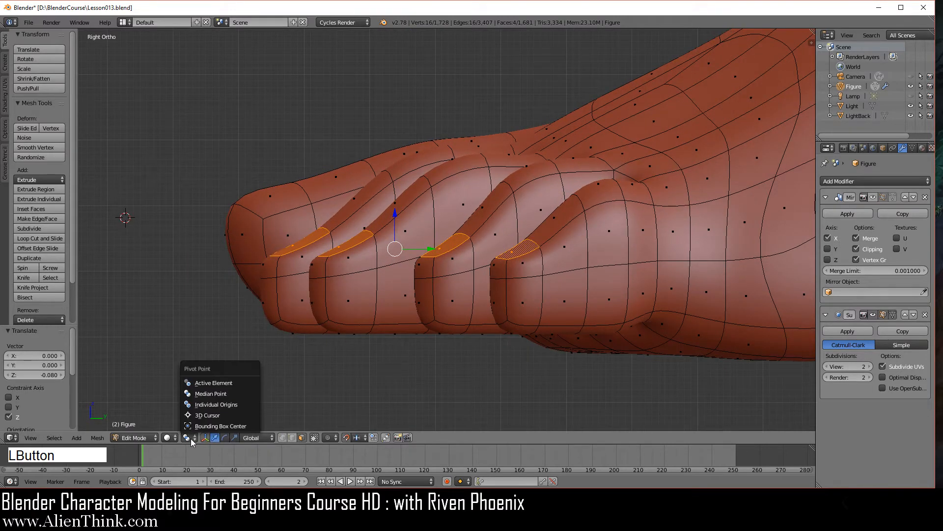
left_click(228, 396)
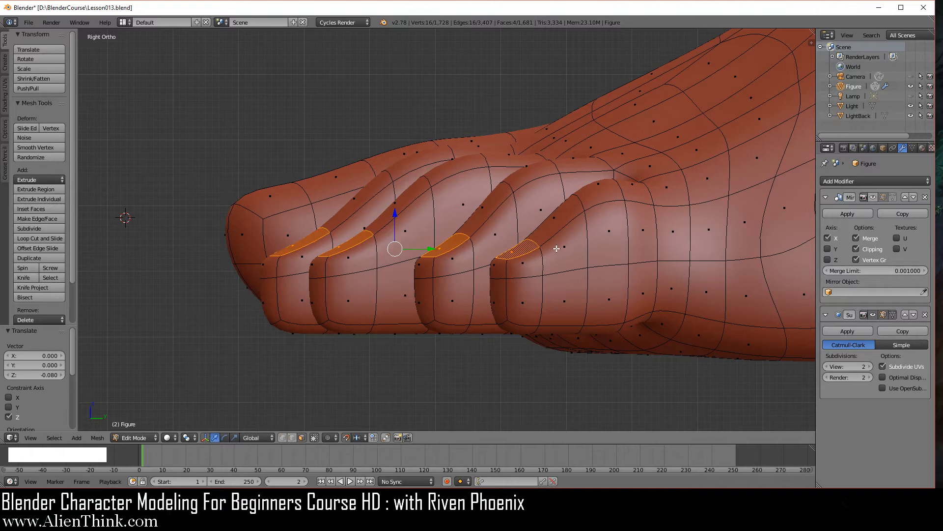
key("r")
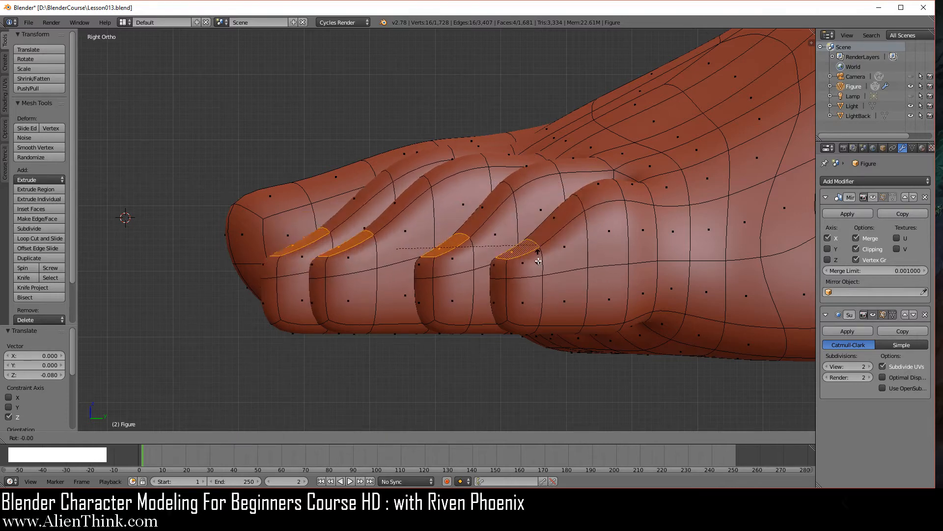
right_click(546, 216)
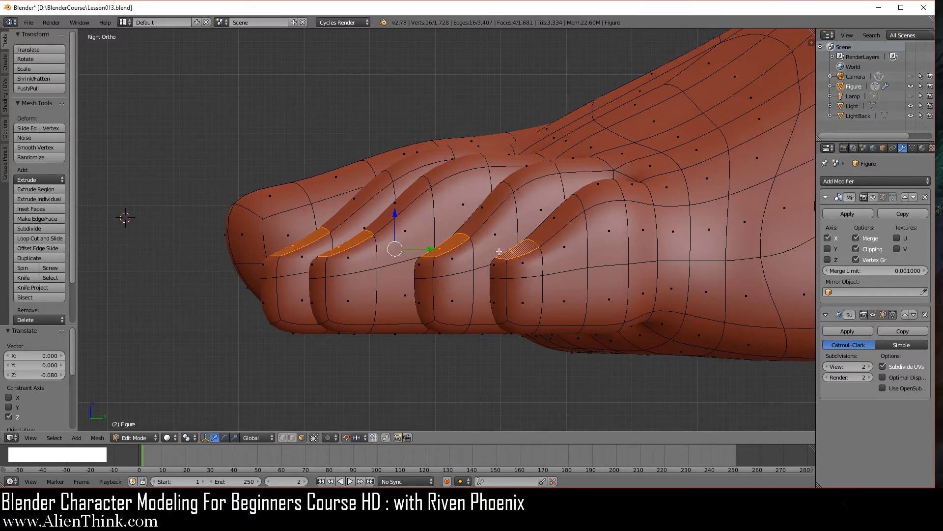
- Set the pivot point to Individual Origins and rotate the selected top faces of the four smaller toes by -10°
left_click(188, 438)
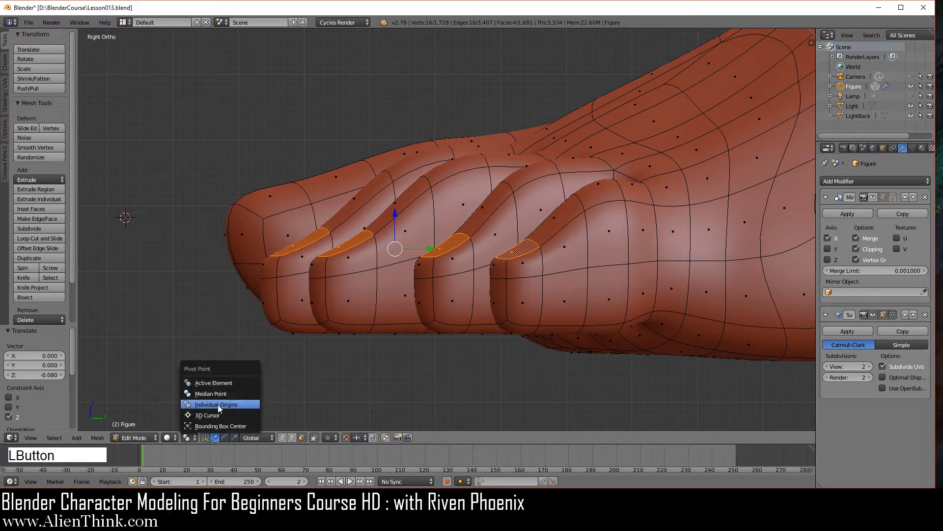
left_click(217, 405)
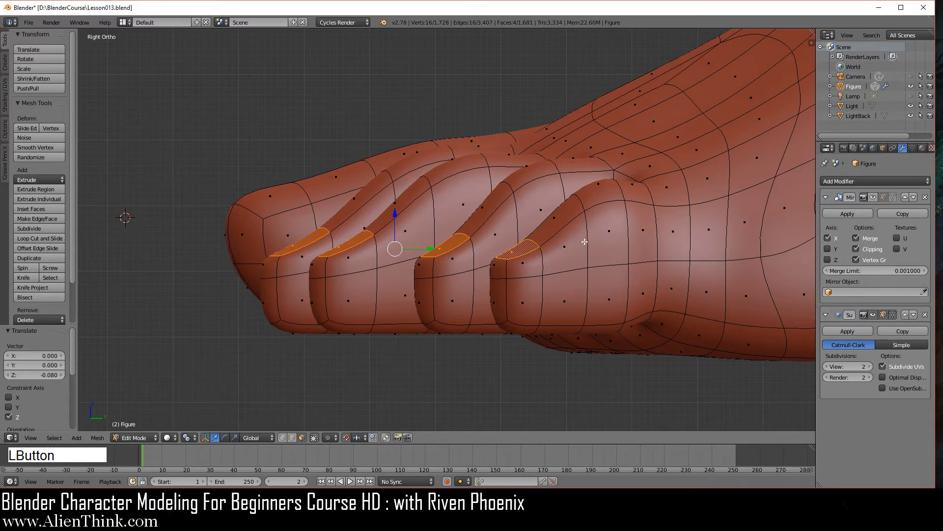
key("r")
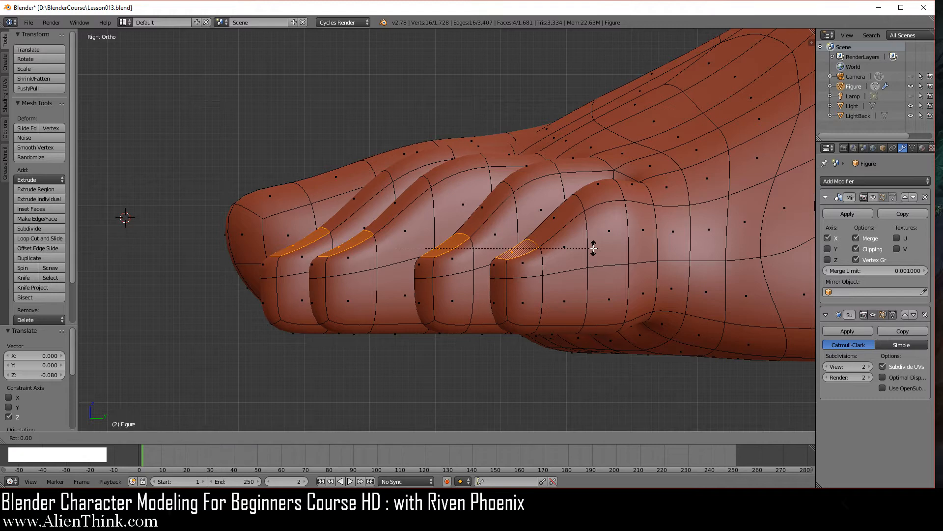
left_click(588, 219)
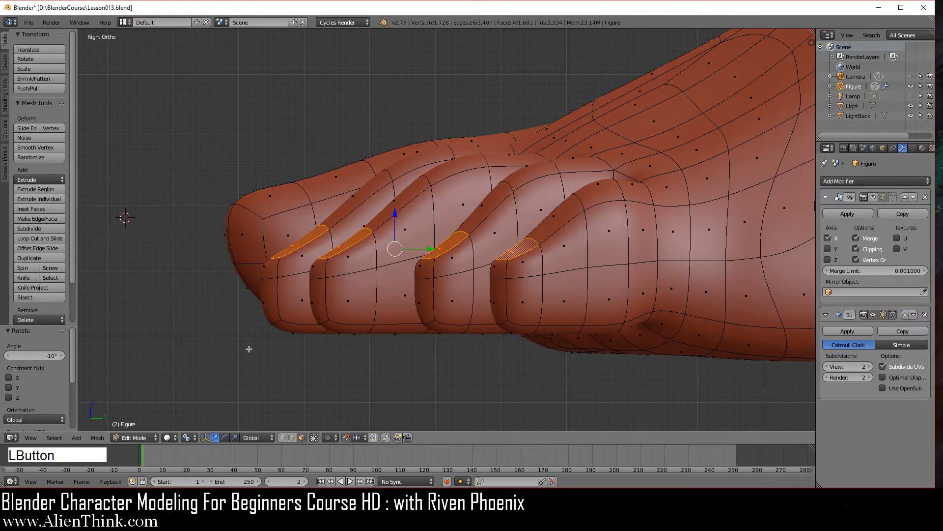
- Restore the Median Point pivot and lower the top faces of the three middle toes by -0.010 along Z, leaving out the little toe
left_click(193, 438)
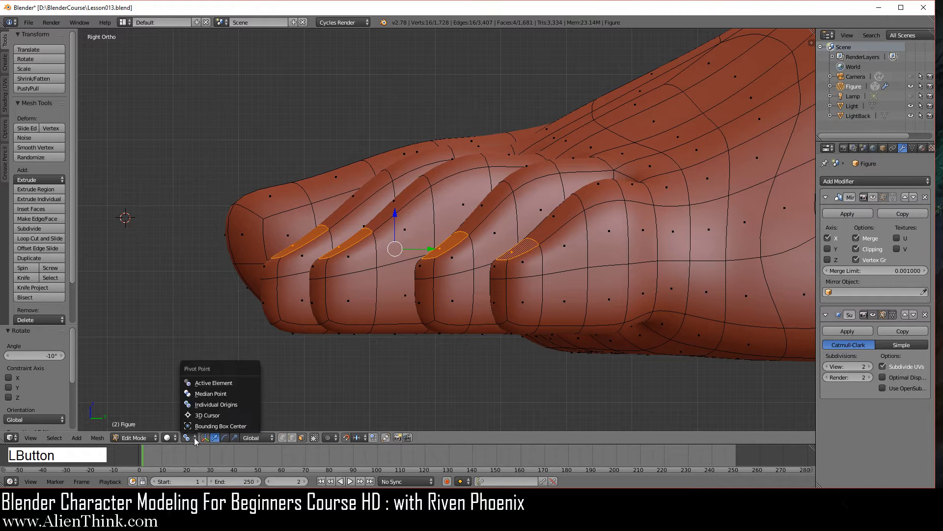
left_click(206, 394)
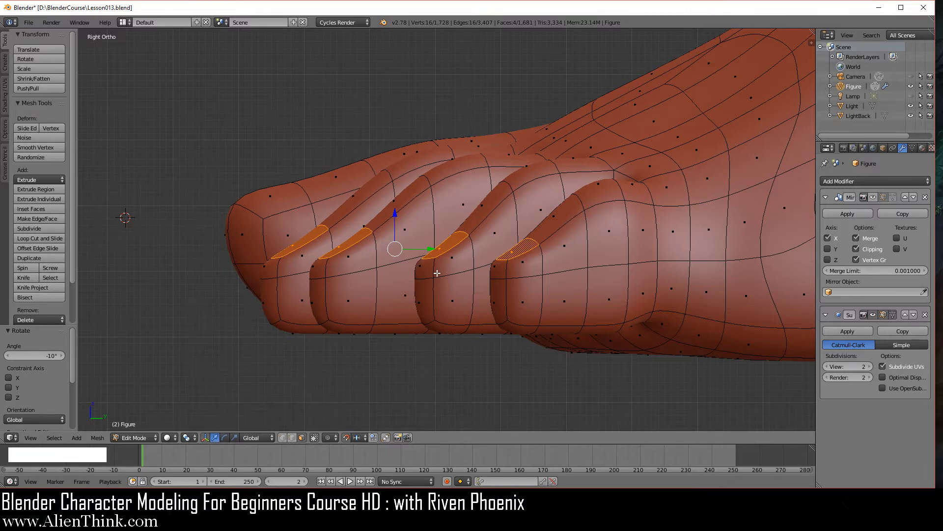
right_click(525, 255, "shift")
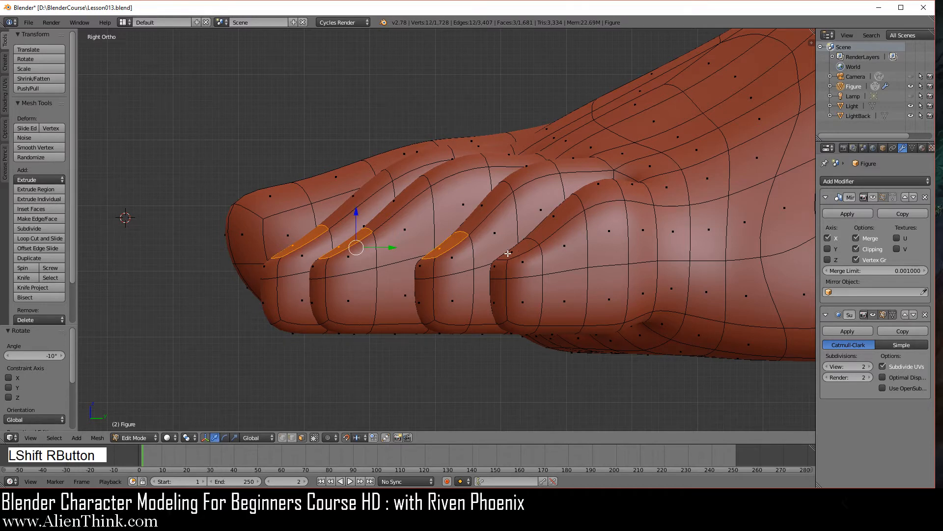
left_click_drag(357, 212, 356, 219)
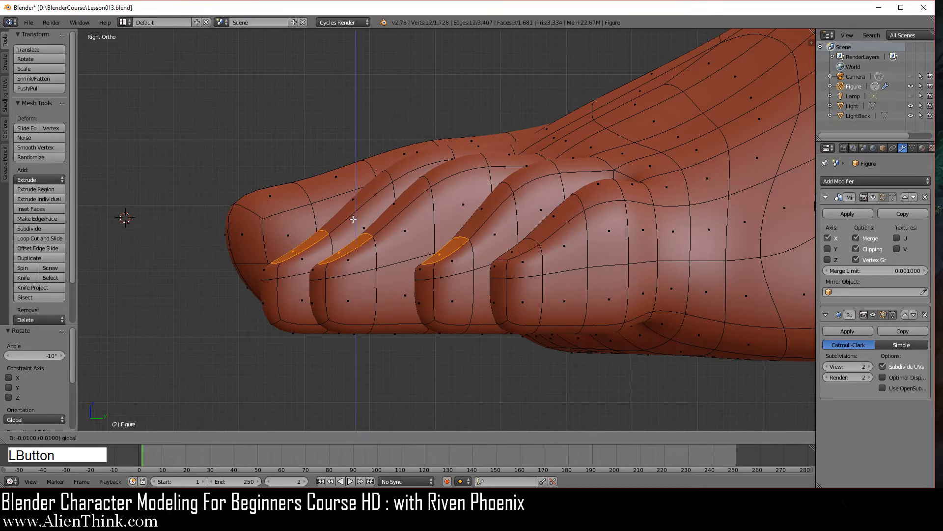
- Select the four upper faces around the little toe's tip and lower them by -0.030 along Z in the right side view
right_click(514, 266)
right_click(516, 253, "shift")
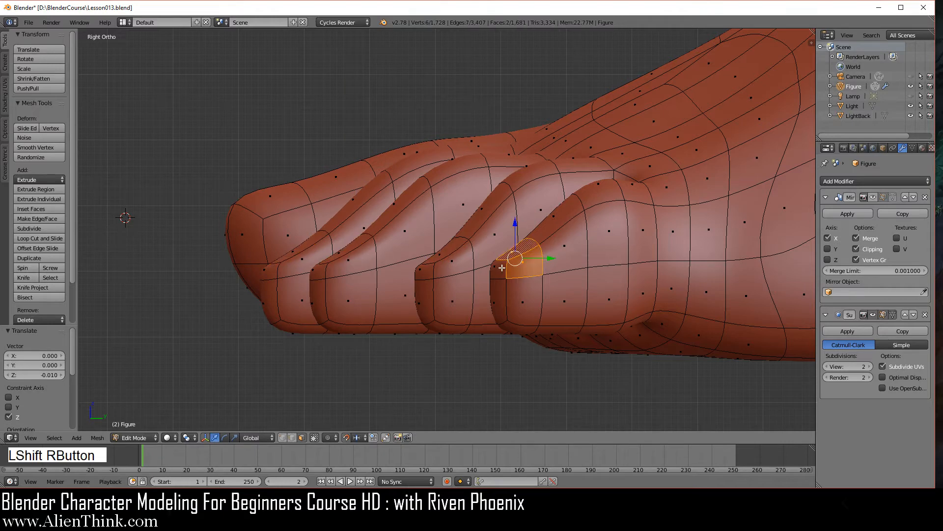
right_click(502, 267, "shift")
middle_click_drag(469, 258, 535, 277)
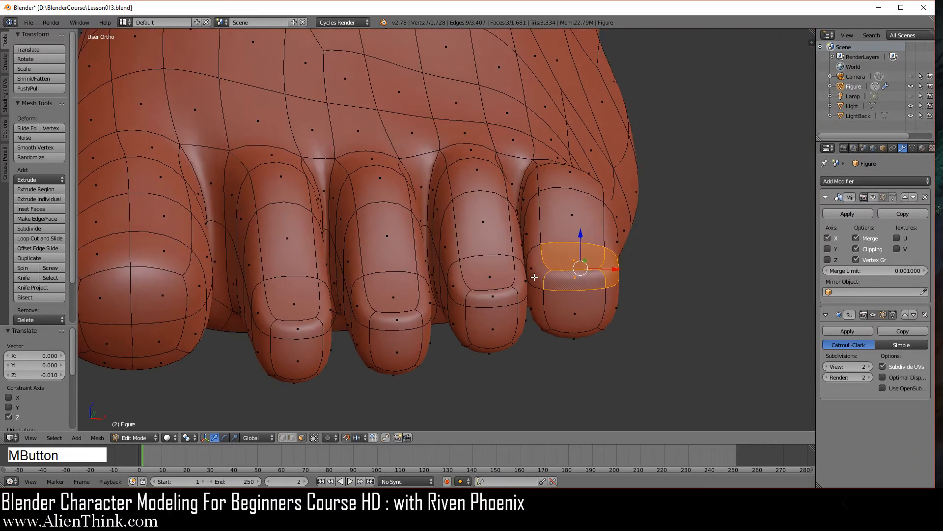
right_click(537, 275, "shift")
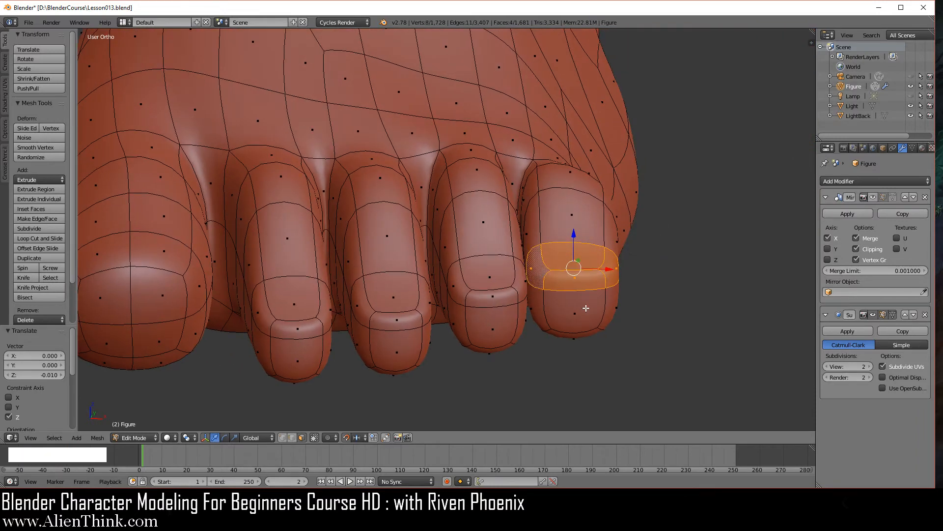
key("KP_3")
middle_click_drag(365, 243, 534, 245, "shift")
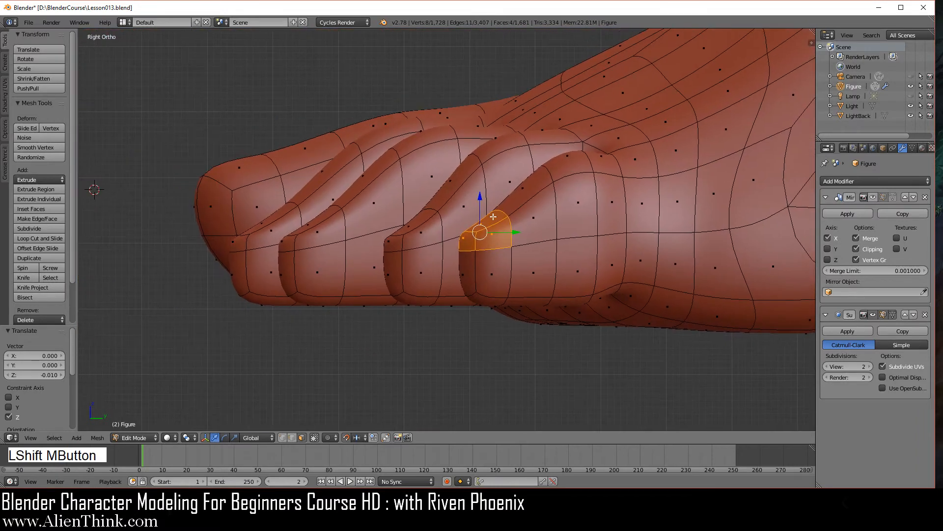
left_click_drag(481, 196, 476, 215)
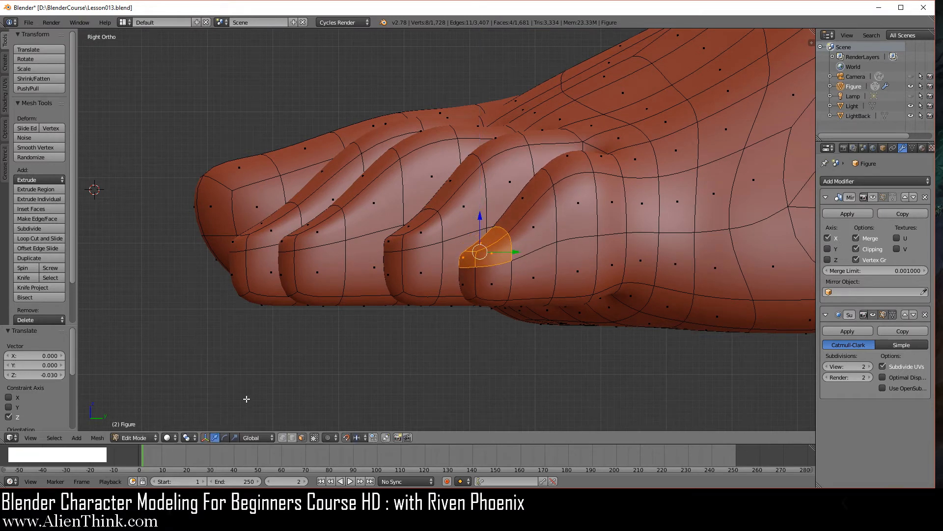
- Switch to edge selection and lower the front tip edges of the three middle toes by -0.040 along Z
left_click(291, 438)
right_click(243, 252)
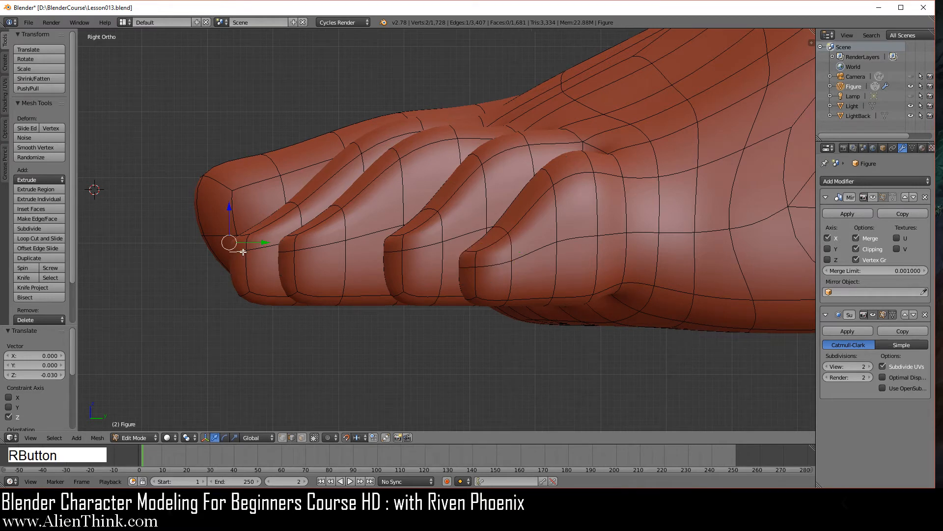
right_click(288, 251, "shift")
right_click(398, 250, "shift")
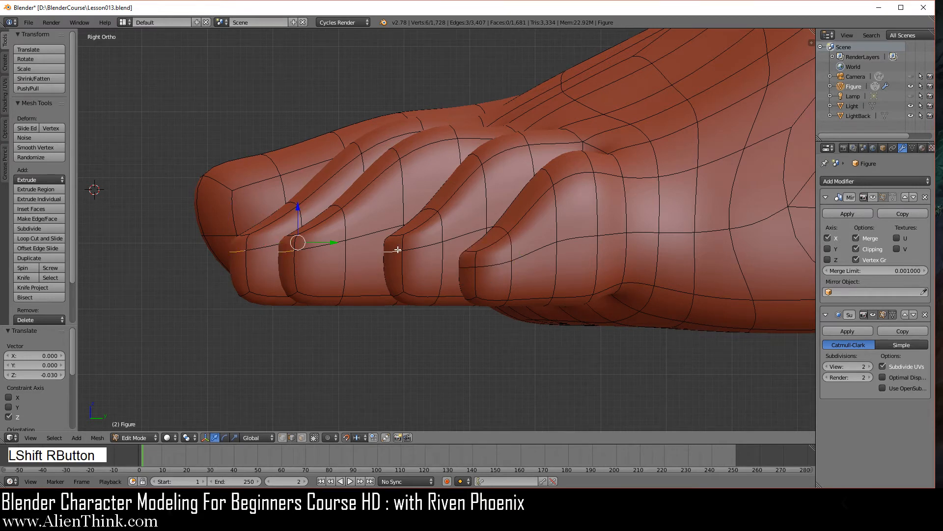
left_click(297, 207)
left_click_drag(297, 207, 295, 234)
- Select the lower front edge at the tip of each of the four smaller toes
middle_click_drag(371, 326, 379, 261)
right_click(224, 299)
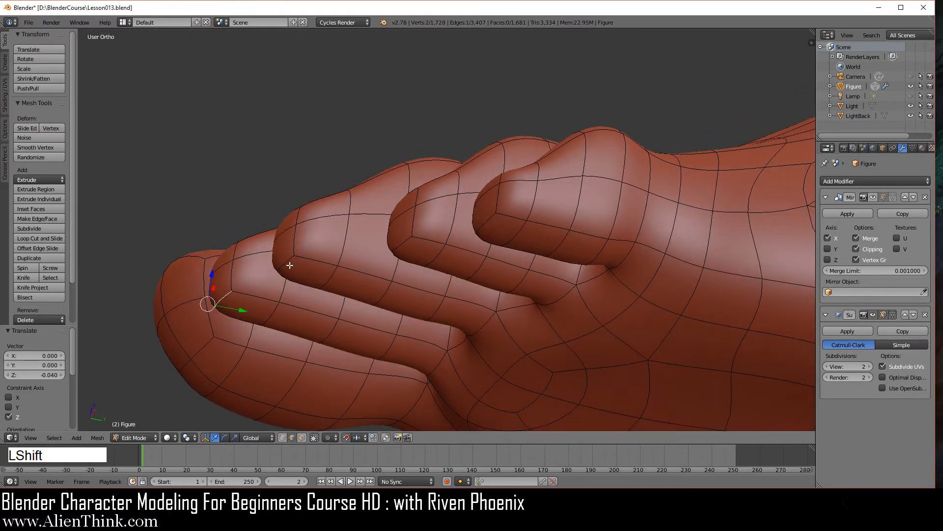
right_click(288, 265, "shift")
right_click(388, 254, "shift")
right_click(484, 220, "shift")
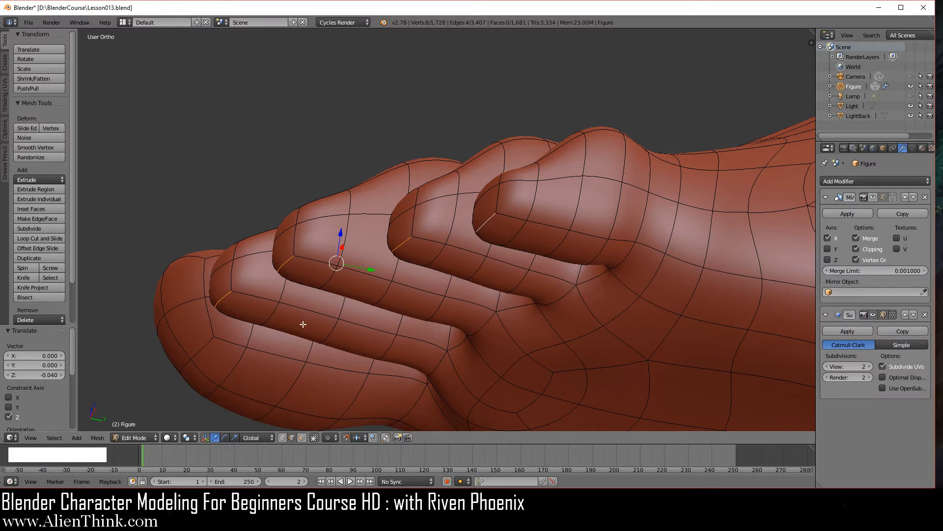
- Add the next underside edge of each smaller toe to the selection and move all eight edges back by 0.040 along Y
key("KP_3")
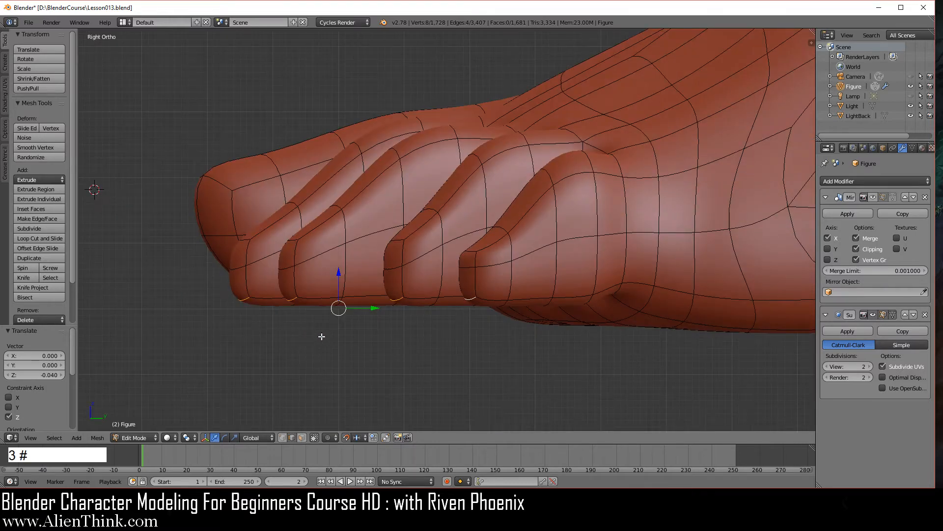
right_click(342, 301, "shift")
right_click(436, 303, "shift")
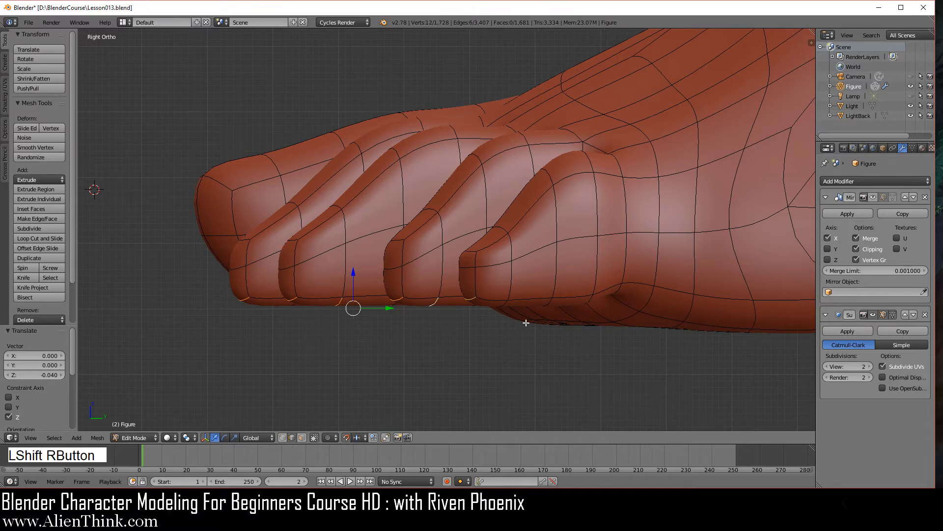
right_click(507, 303, "shift")
middle_click_drag(428, 365, 283, 329)
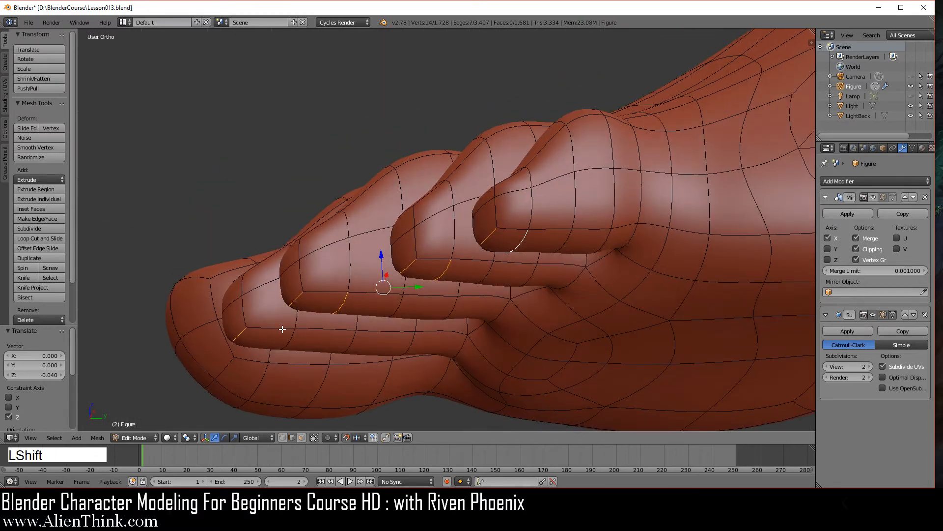
right_click(283, 329, "shift")
key("KP_3")
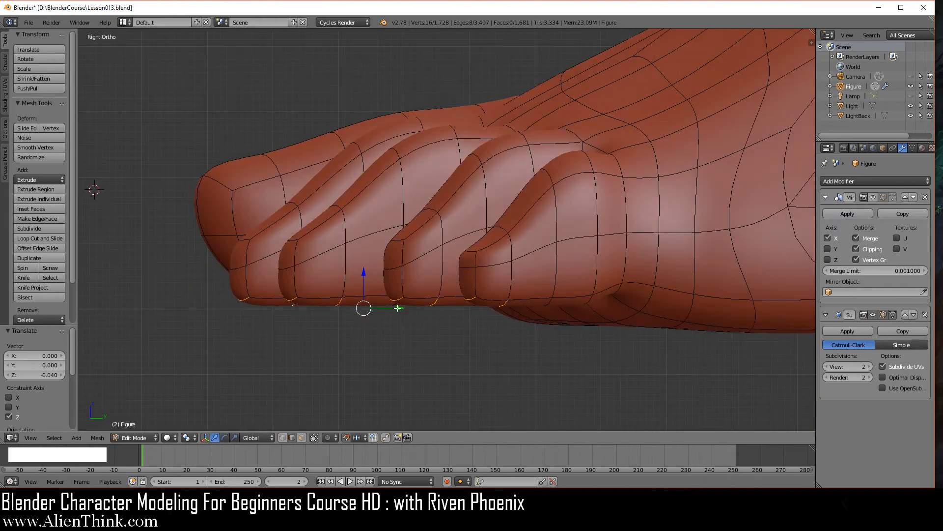
left_click_drag(398, 308, 419, 307)
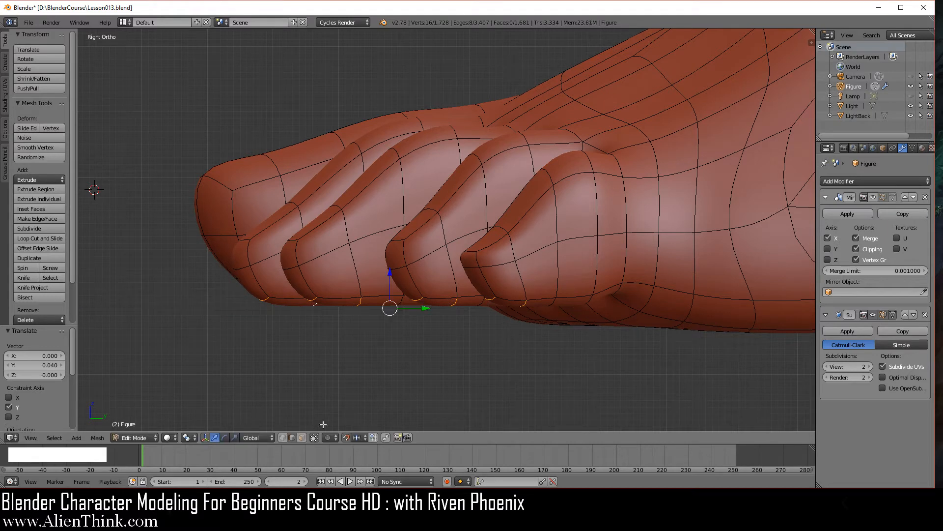
- In face selection, move the front tip faces of the two smaller toes nearest the big toe slightly back along Y and clear the selection
left_click(304, 437)
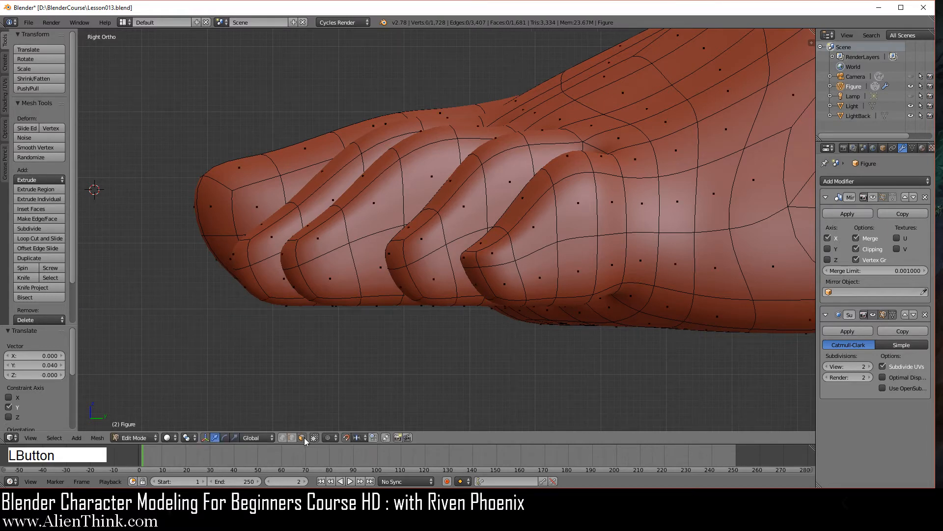
right_click(237, 260)
right_click(249, 282, "shift")
right_click(290, 256, "shift")
right_click(295, 276, "shift")
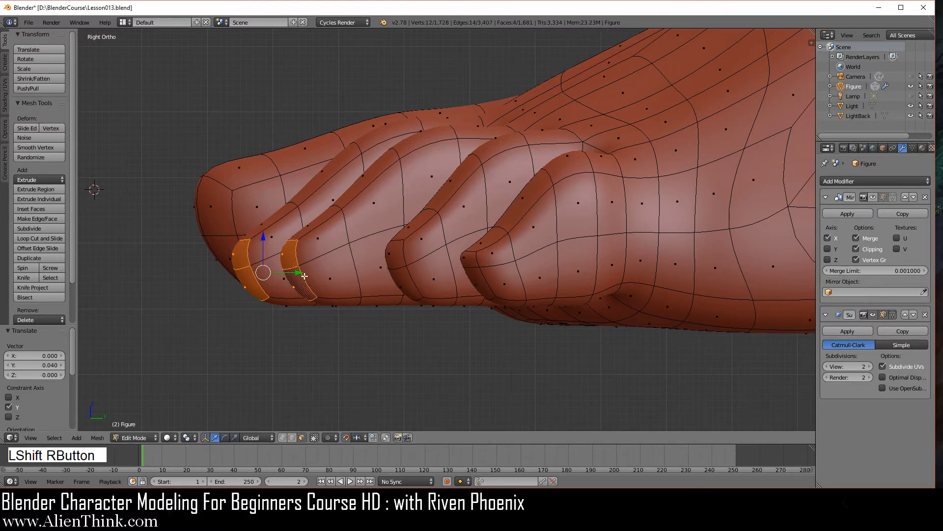
left_click_drag(304, 274, 318, 270)
key("a")
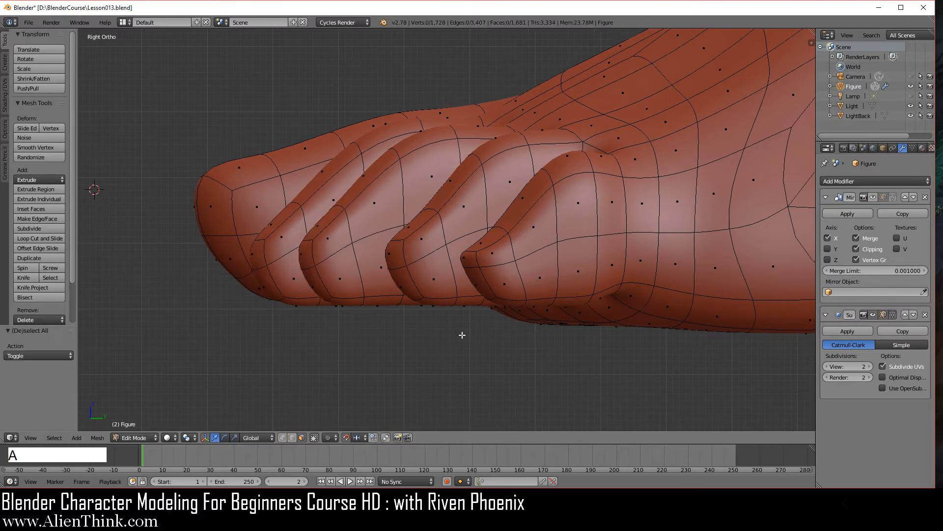
- Select the middle underside face on each of the three middle toes and raise the faces by 0.060 along Z
middle_click_drag(440, 347, 435, 244)
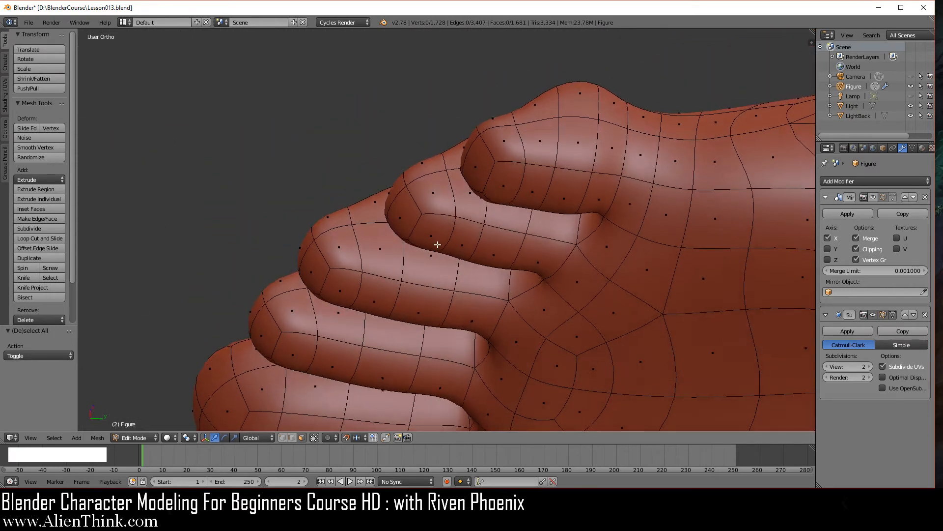
right_click(381, 376)
right_click(422, 310, "shift")
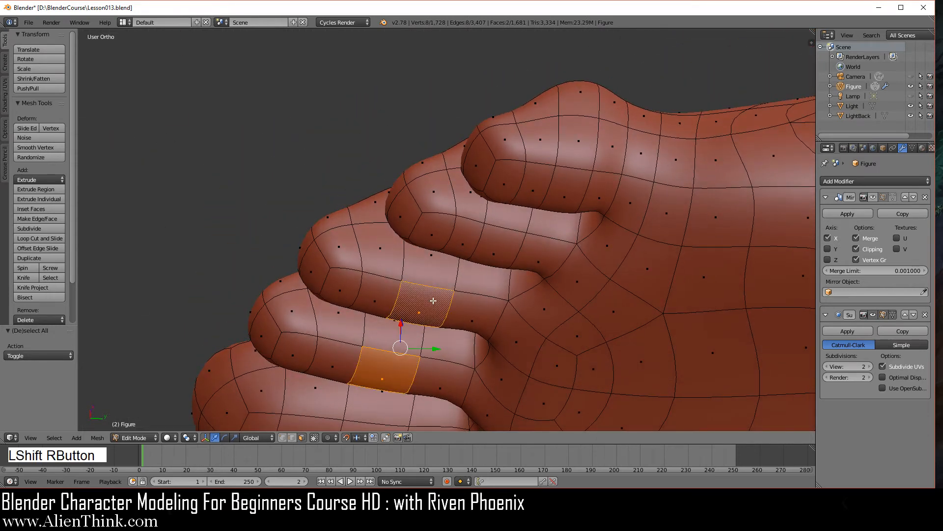
right_click(498, 250, "shift")
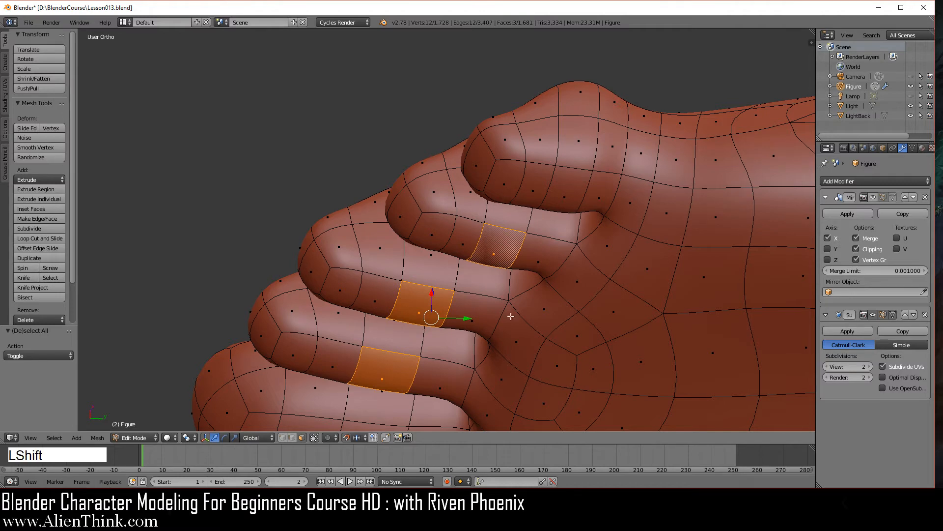
middle_click_drag(507, 315, 487, 285, "shift")
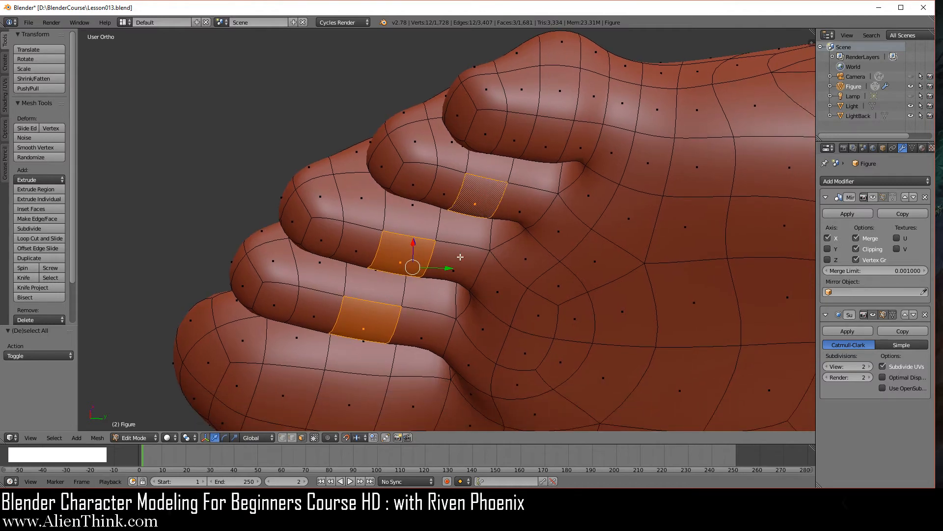
middle_click_drag(451, 250, 439, 291)
key("KP_3")
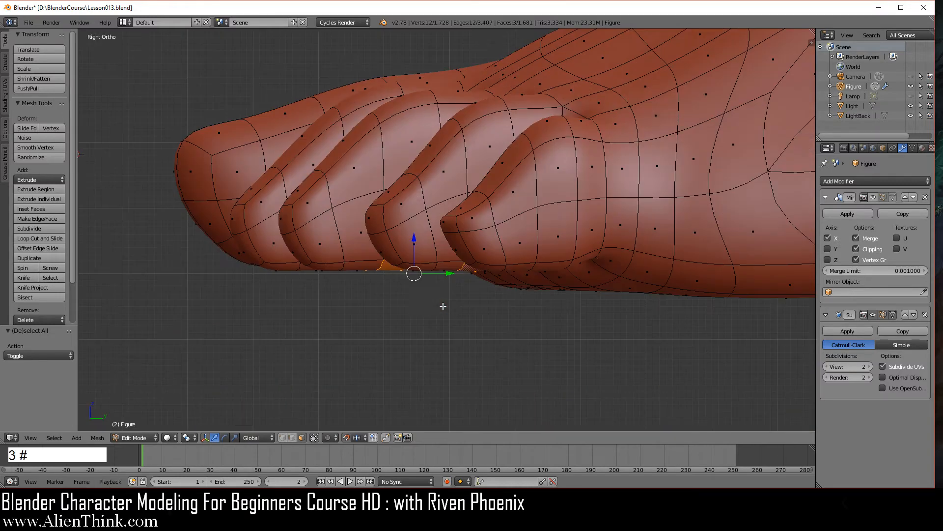
key("z")
scroll(461, 305, "up", 2)
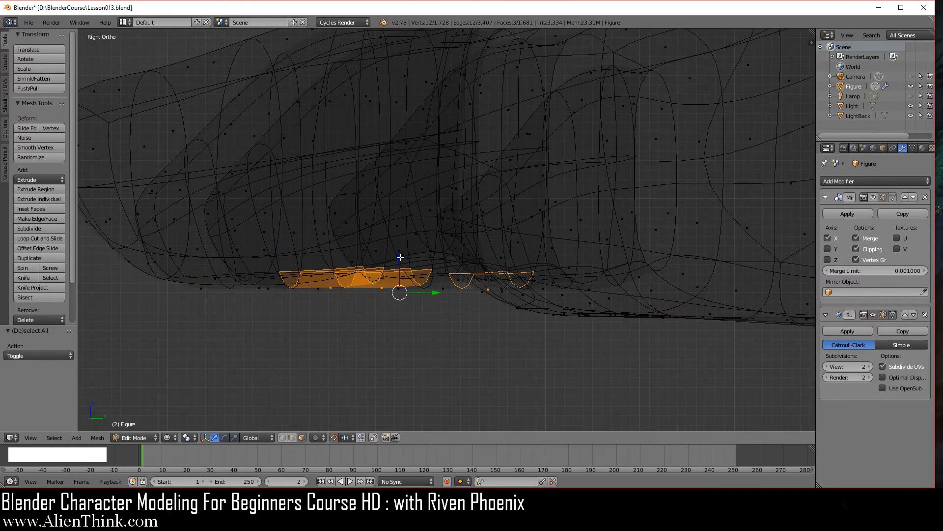
left_click_drag(400, 257, 398, 203)
middle_click_drag(382, 332, 421, 400)
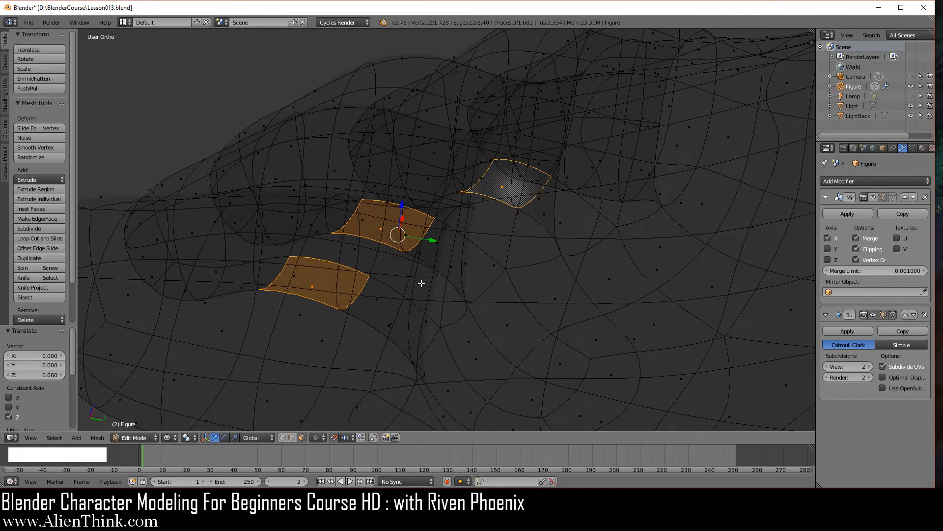
key("z")
- In edge selection, select the rear edge of each raised underside face on the three middle toes and raise them by 0.060 along Z
mouse_move(414, 320)
middle_mouse_down()
mouse_move(416, 296)
mouse_move(368, 360)
middle_mouse_up()
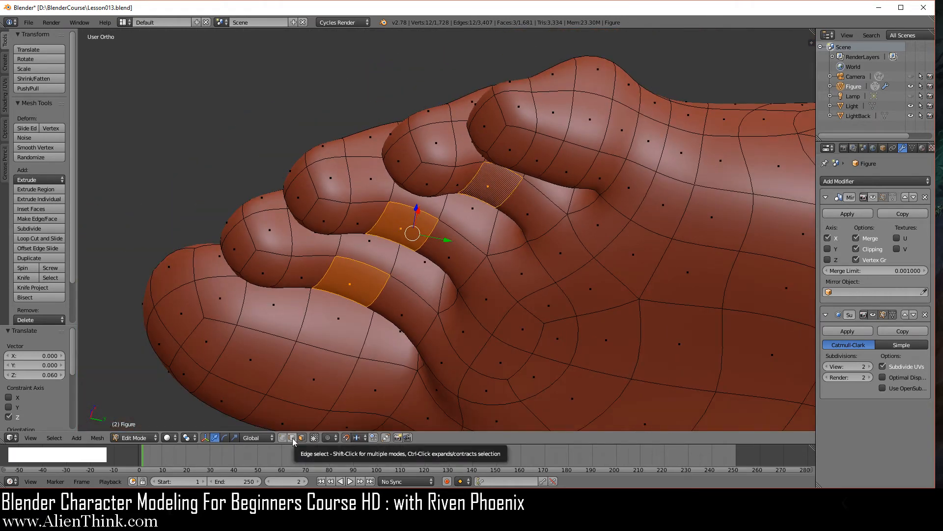
left_click(293, 438)
right_click(386, 291)
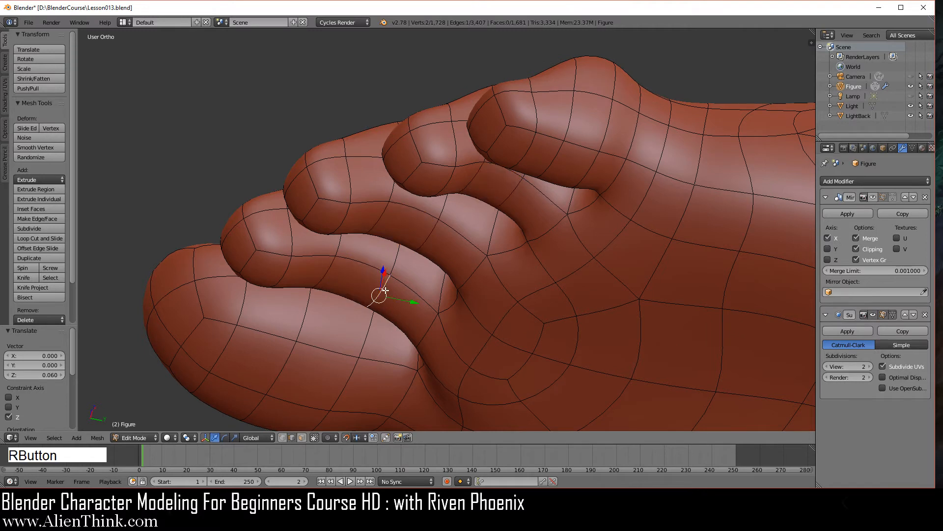
right_click(431, 232, "shift")
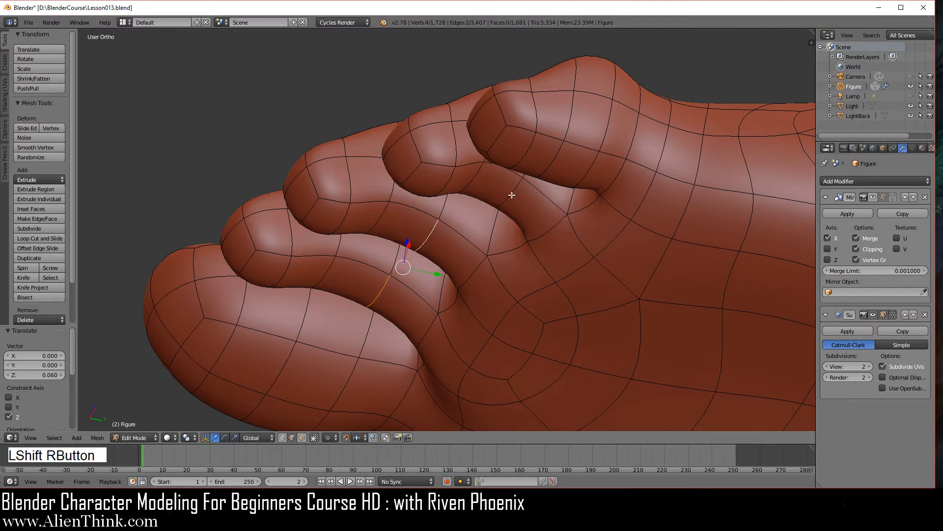
right_click(512, 195, "shift")
key("KP_3")
key("z")
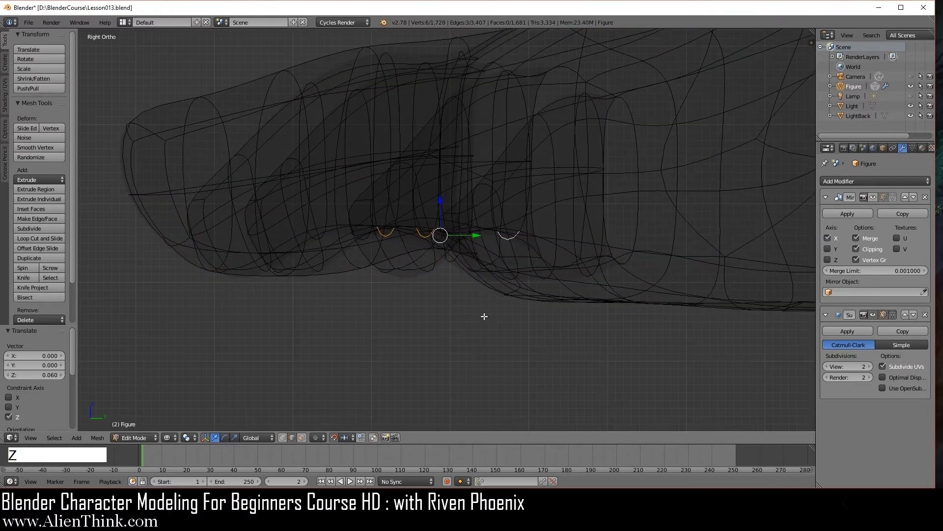
left_click_drag(440, 202, 440, 156)
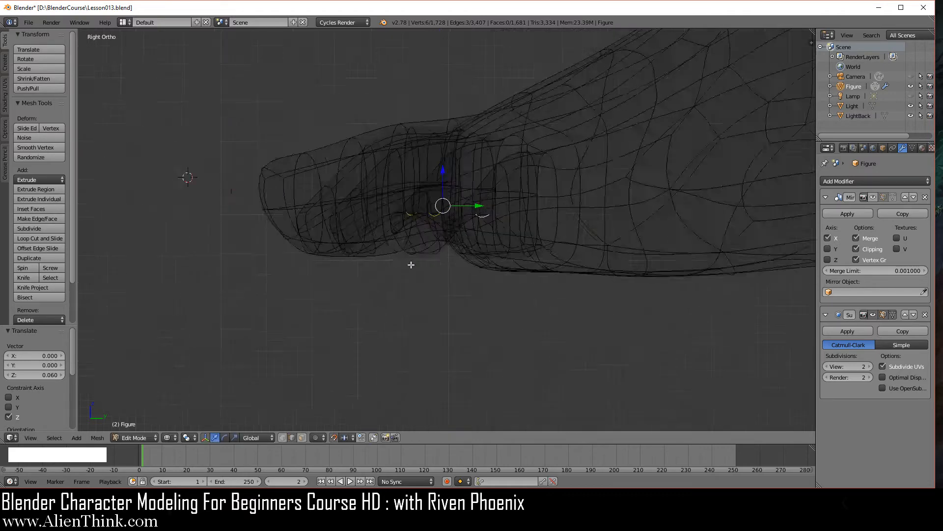
key("z")
- Examine the smoothed toe undersides and the sole in Object Mode from several angles
middle_click_drag(420, 281, 516, 310)
key("Tab")
middle_click_drag(417, 186, 466, 255)
scroll(388, 305, "up", 3)
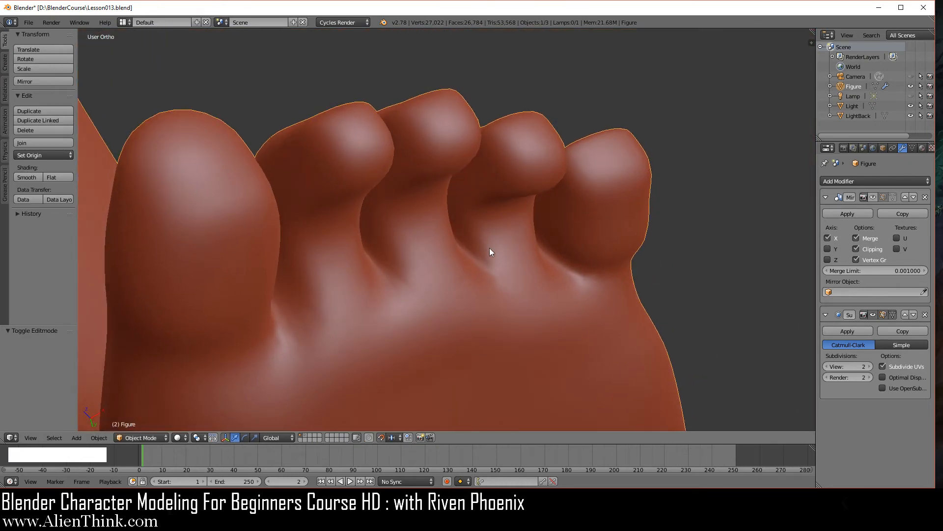
middle_click_drag(507, 241, 387, 240)
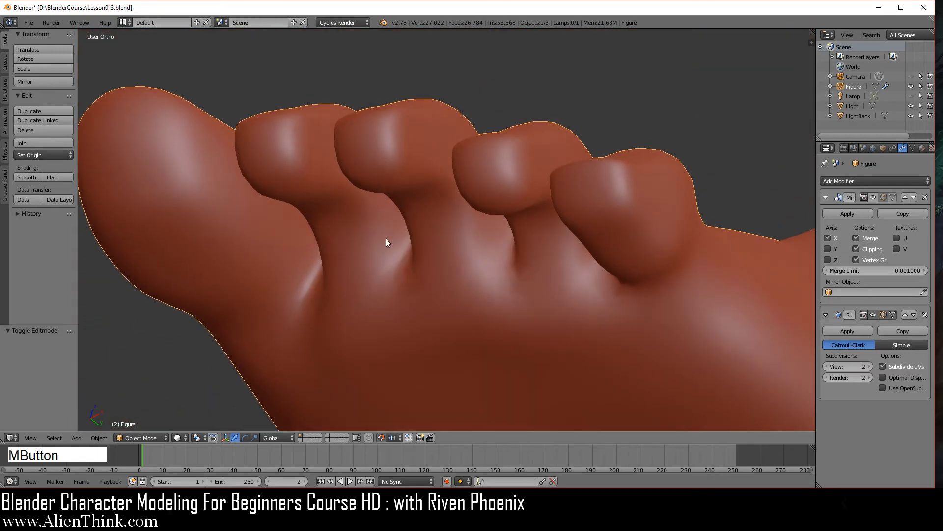
middle_click_drag(417, 273, 349, 302)
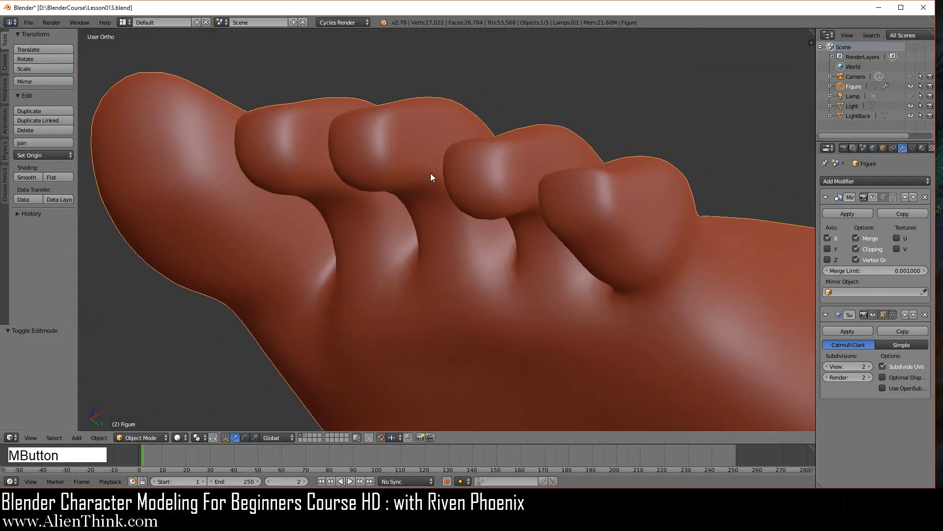
scroll(435, 293, "down", 4)
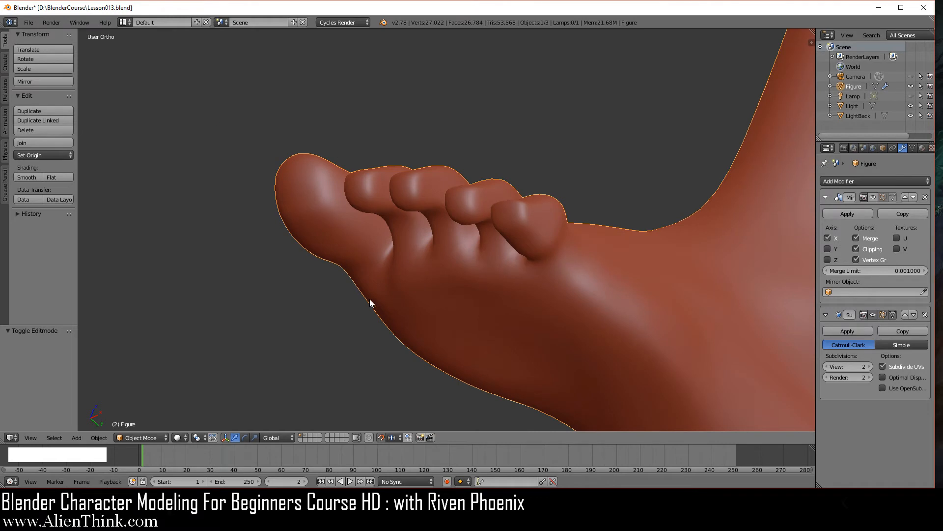
middle_click_drag(447, 283, 467, 258)
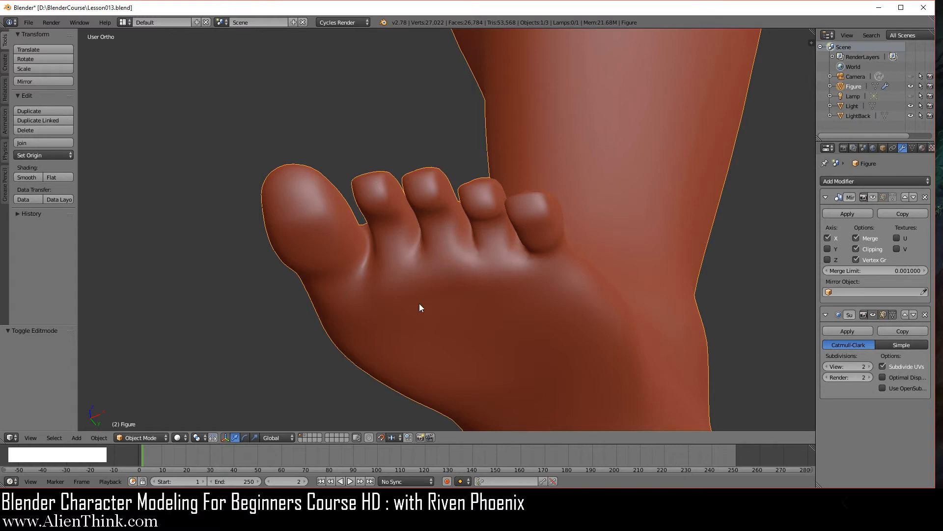
scroll(439, 283, "up", 3)
middle_click_drag(427, 229, 393, 248)
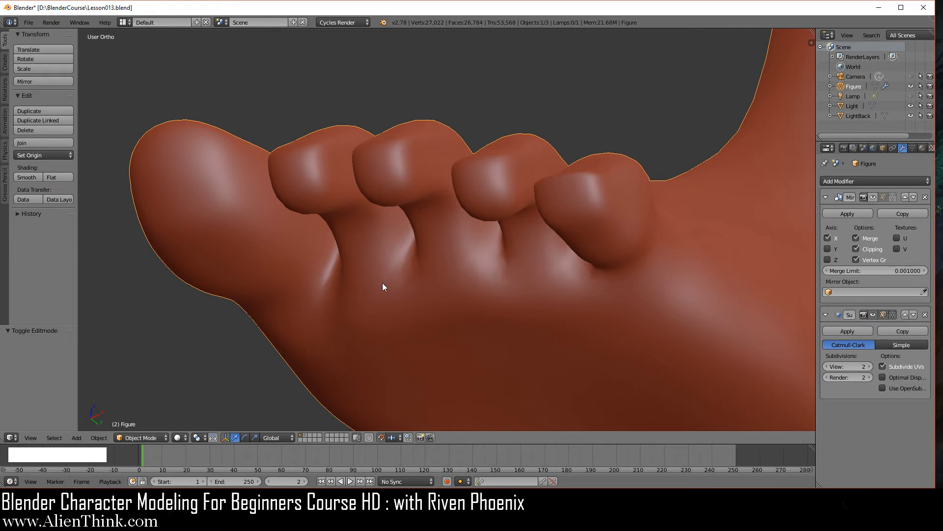
- Return the foot mesh to Edit Mode and clear the edge selection
middle_click_drag(384, 283, 411, 260)
key("Tab")
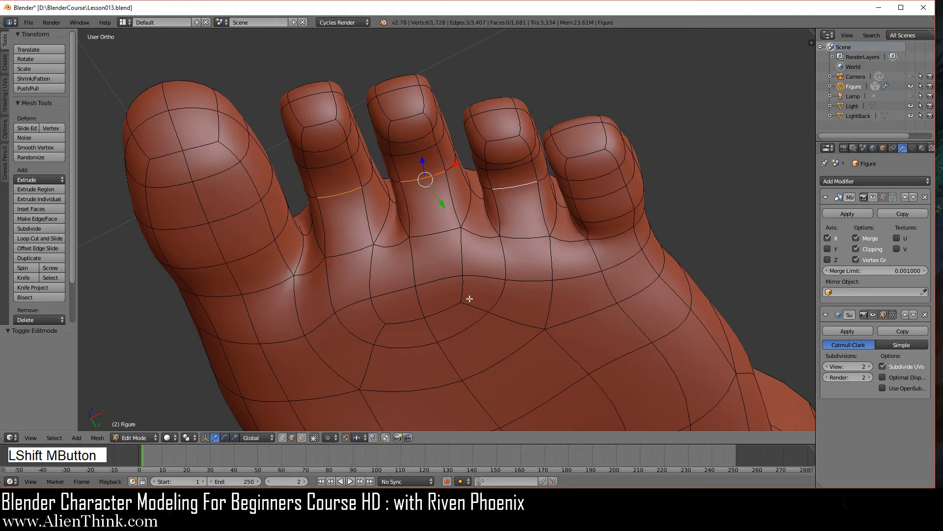
key("a")
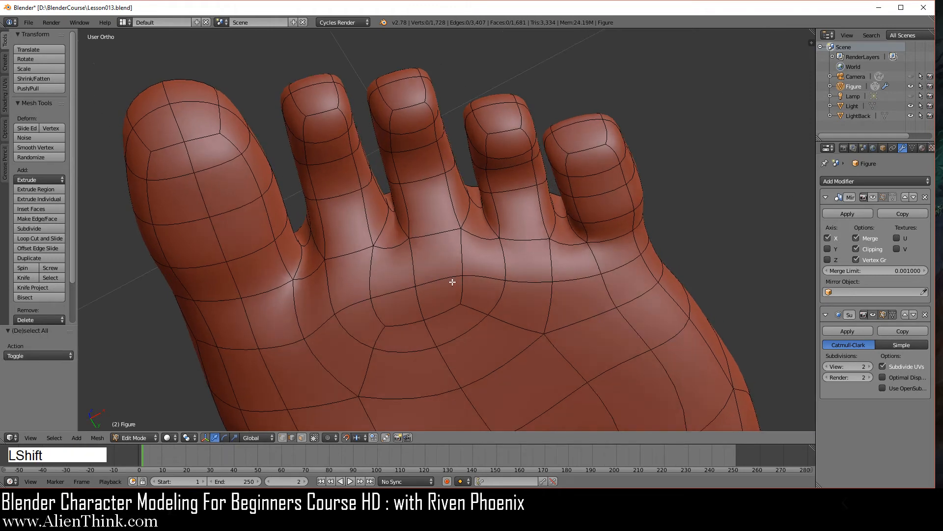
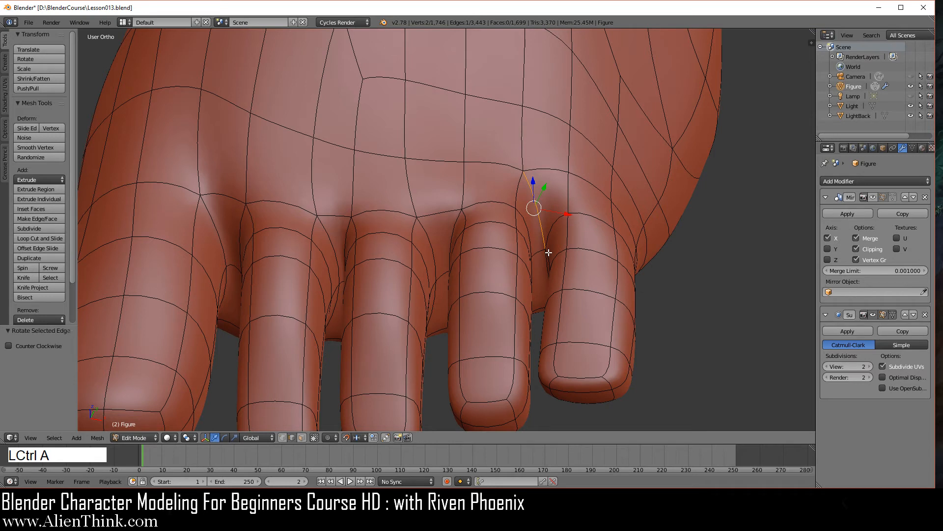
- Rotate the top edge in each of the three toe gaps nearest the big toe clockwise twice so it runs lengthwise into the gap
right_click(454, 217)
key("ctrl+a")
key("ctrl+a")
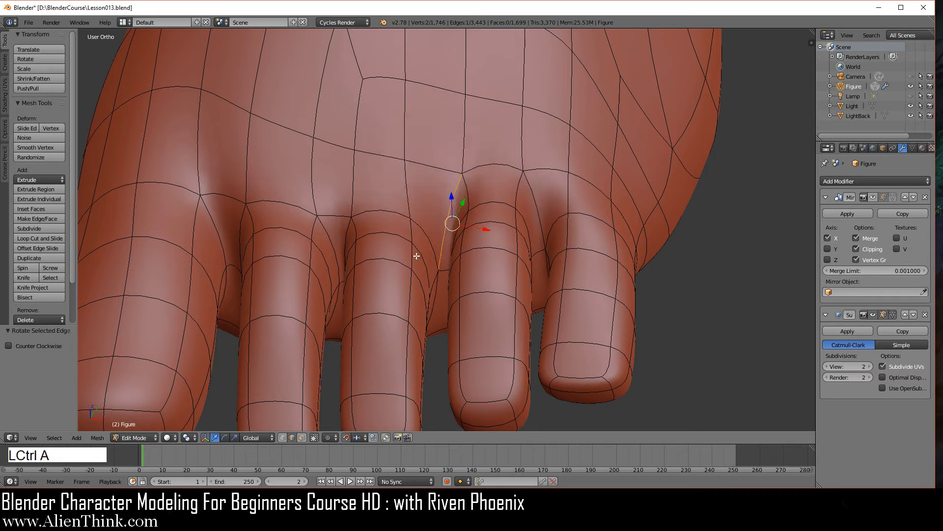
right_click(348, 217)
key("ctrl+a")
key("ctrl+a")
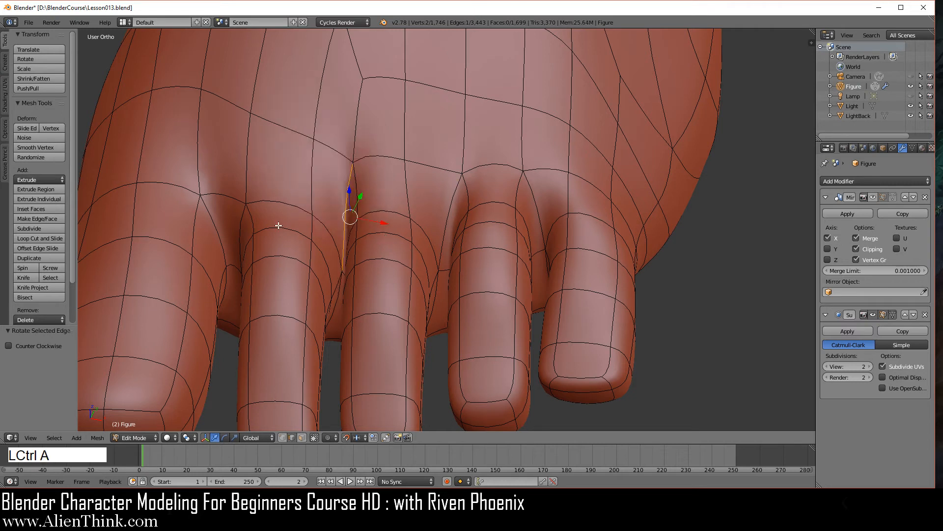
right_click(230, 197)
key("ctrl+a")
key("ctrl+a")
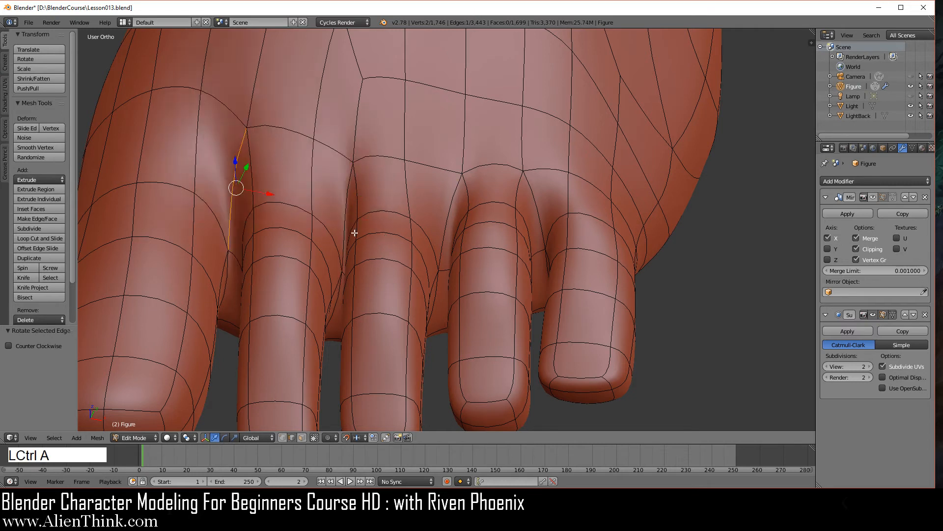
- Select the lengthwise edges in all four gaps between the toes and apply Smooth Vertex three times
right_click(354, 206, "shift")
right_click(476, 220, "shift")
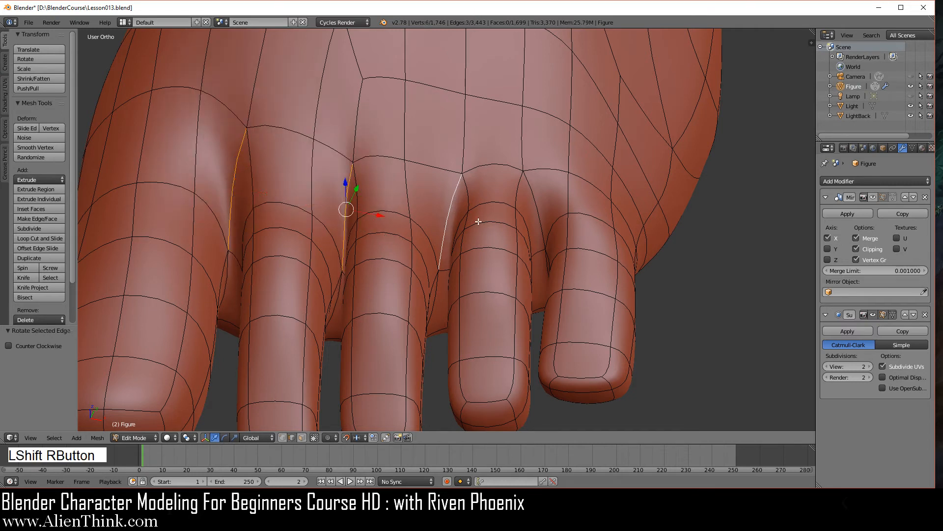
right_click(536, 215, "shift")
key("w")
left_click(685, 256)
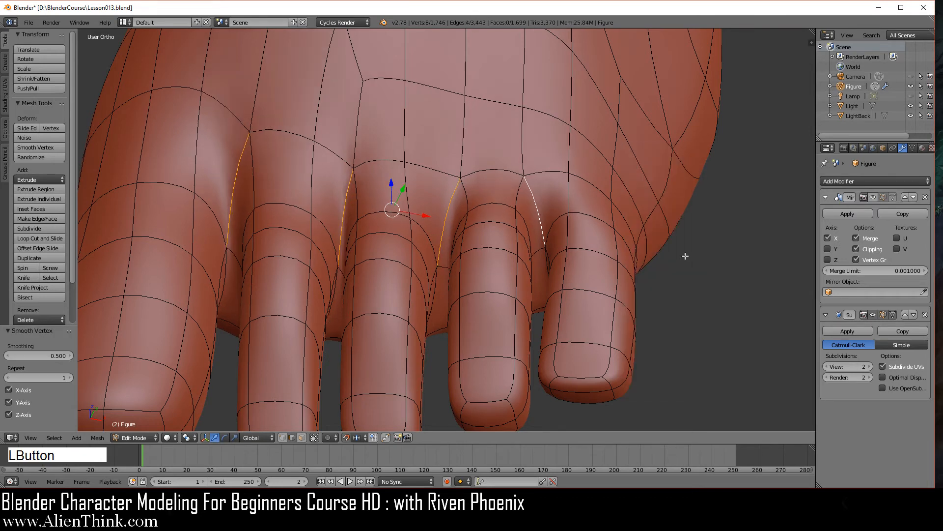
key("w")
left_click(685, 255)
key("w")
left_click(685, 256)
- Examine the smoothed toes and the whole foot in Object Mode from above, at an angle and from the right side
scroll(503, 294, "down", 4)
key("Tab")
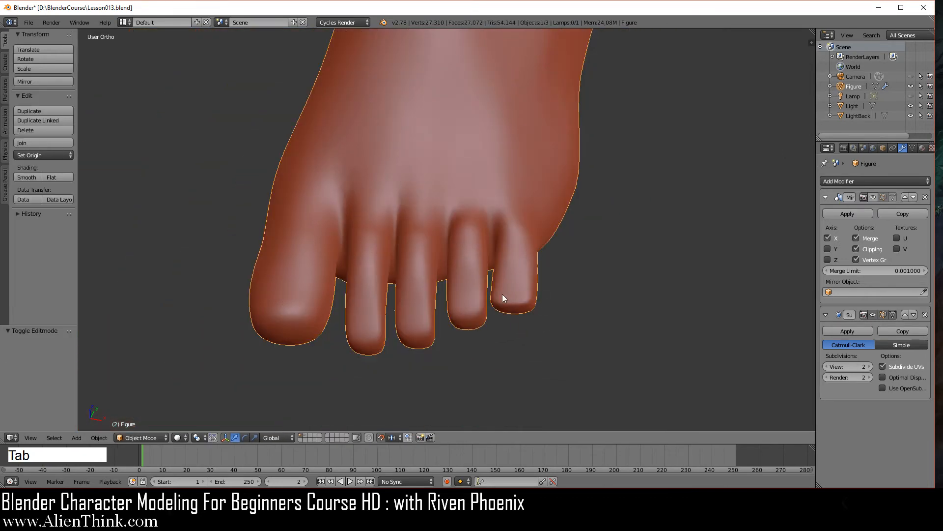
mouse_move(343, 273)
middle_mouse_down()
mouse_move(515, 306)
mouse_move(360, 269)
middle_mouse_up()
scroll(393, 273, "down", 5)
middle_click_drag(513, 300, 348, 296)
middle_click_drag(553, 244, 491, 308)
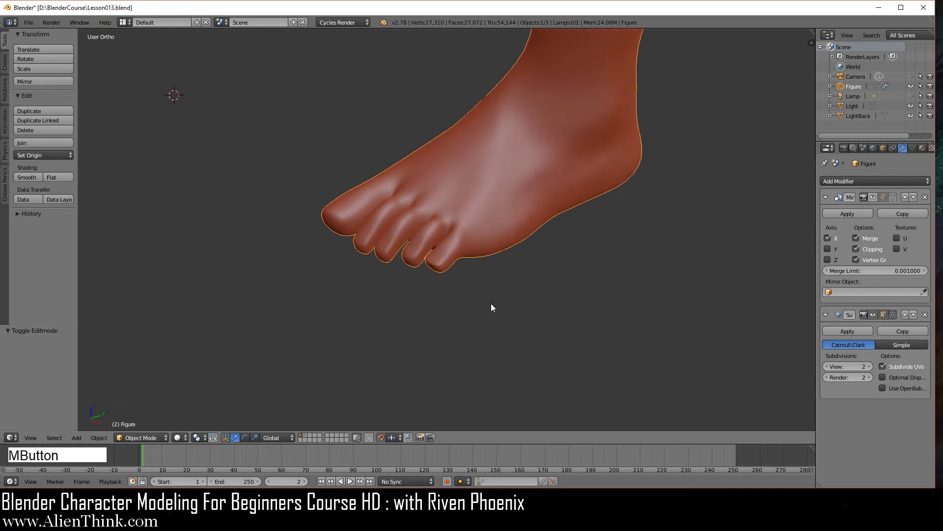
scroll(488, 304, "up", 4)
middle_click_drag(454, 333, 420, 306)
key("KP_3")
scroll(463, 294, "down", 5)
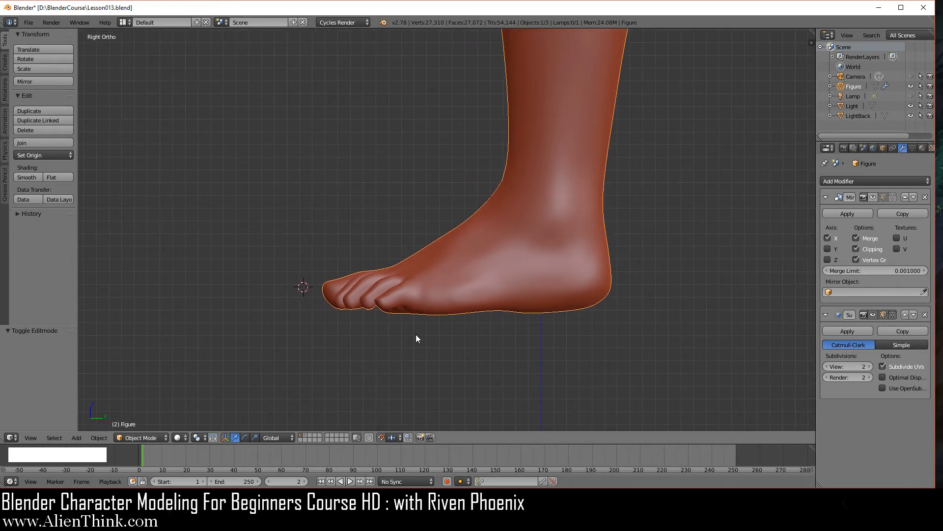
- Show the second layer as well, set viewport shading to Rendered, and examine the foot from both sides
left_click(305, 439, "shift")
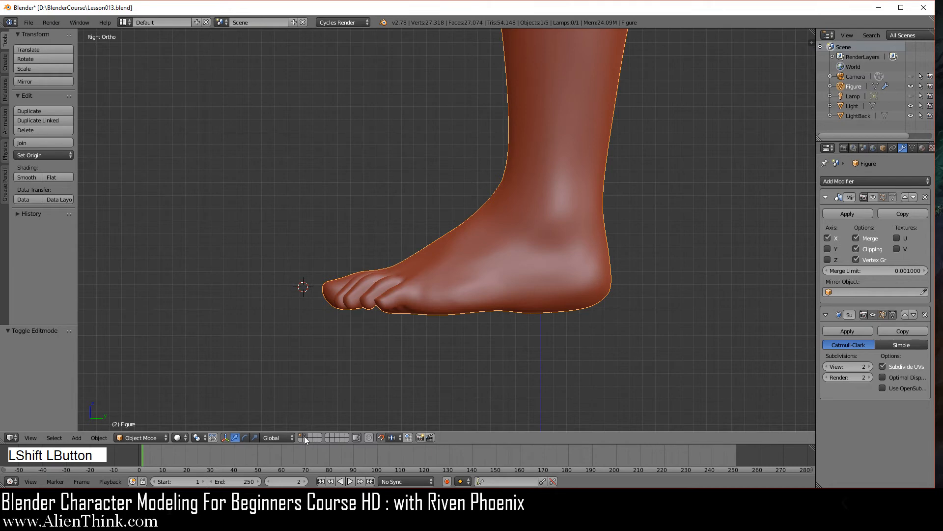
left_click(180, 437)
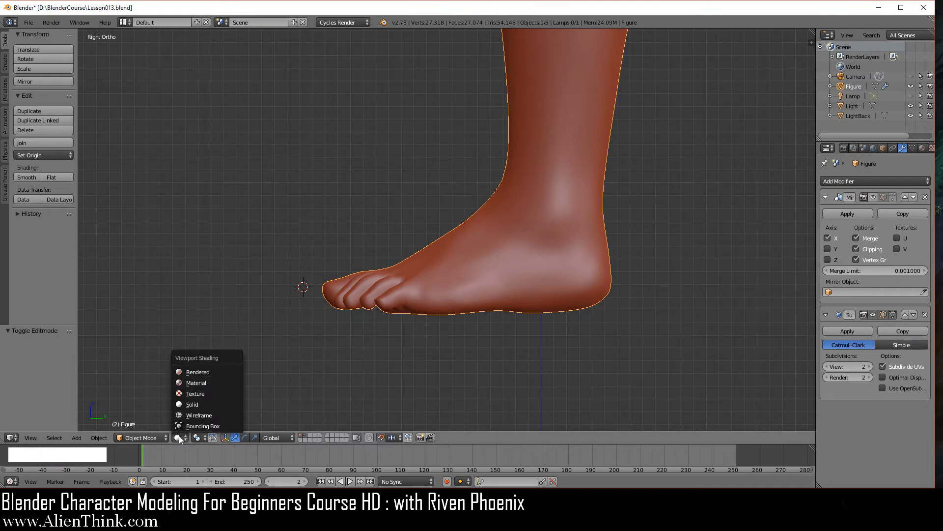
left_click(212, 376)
mouse_move(377, 282)
middle_mouse_down()
mouse_move(446, 307)
mouse_move(455, 332)
middle_mouse_up()
scroll(443, 354, "up", 3)
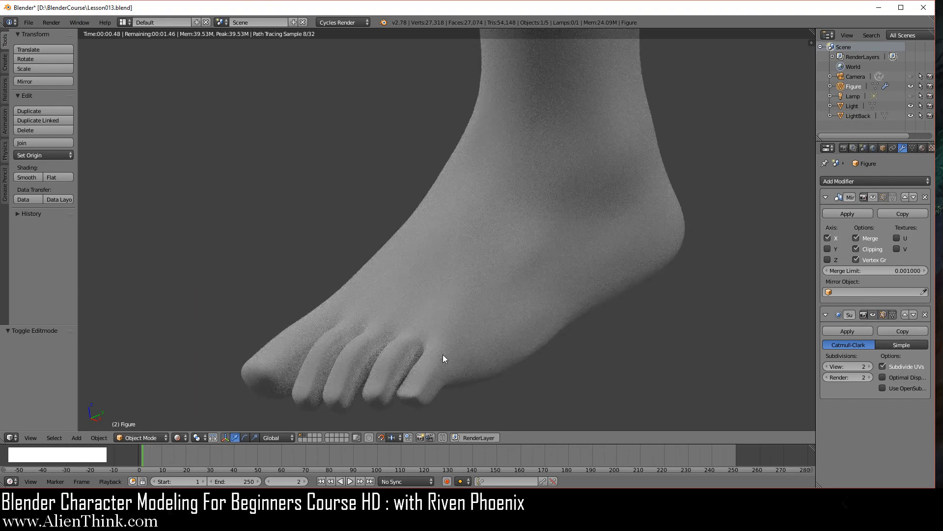
middle_click_drag(368, 361, 588, 305)
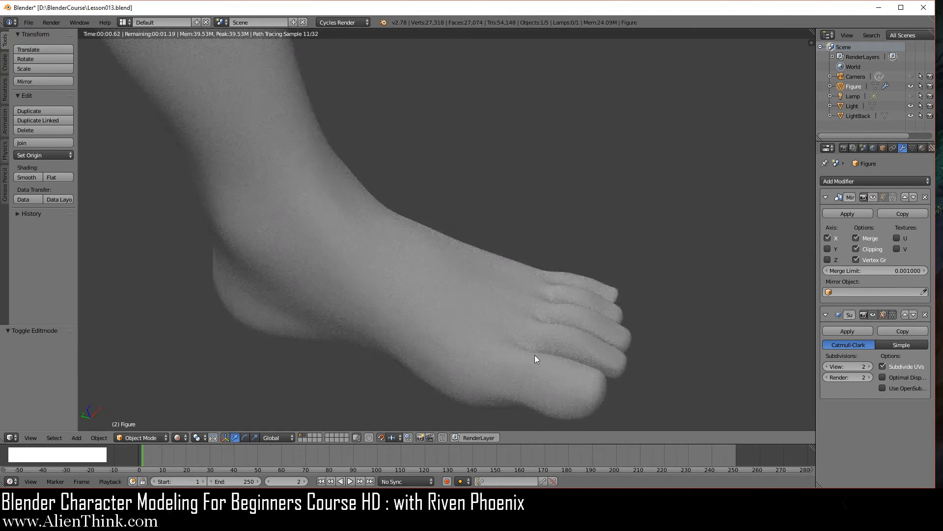
middle_click_drag(535, 355, 438, 314)
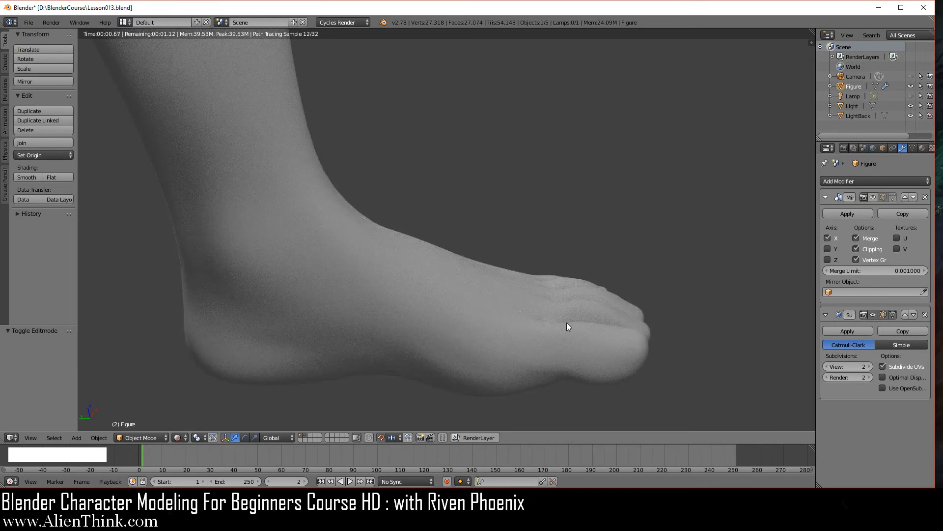
middle_click_drag(567, 323, 394, 369)
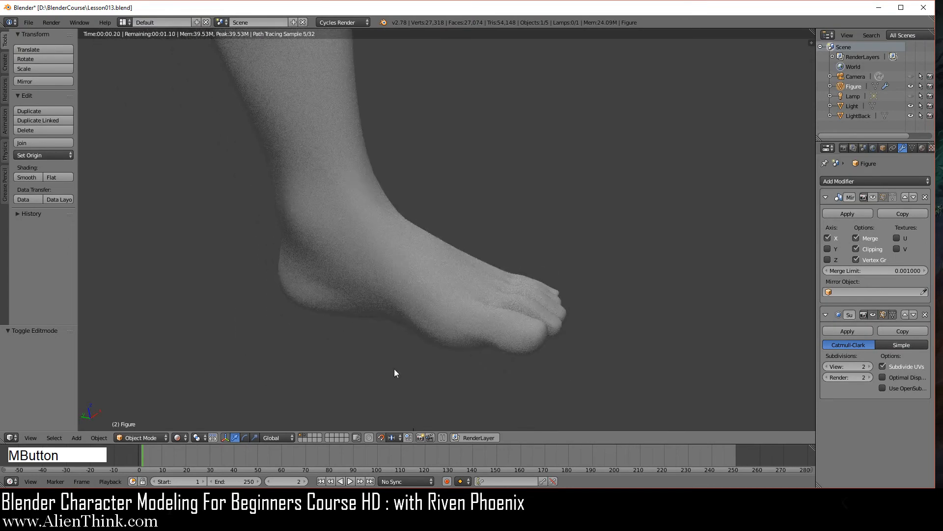
- Set viewport shading back to Solid, show only the first layer, and examine the toes from above and from the front
left_click(177, 437)
left_click(196, 405)
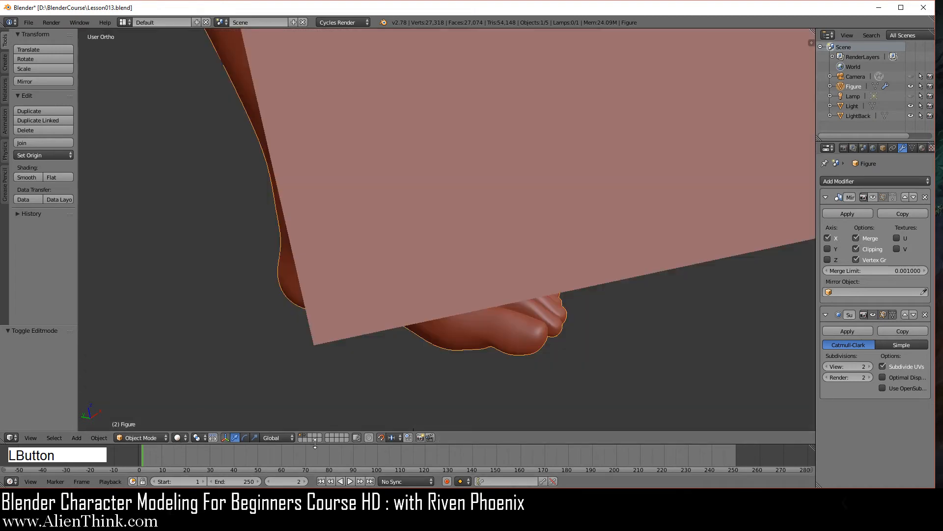
left_click(302, 436)
middle_click_drag(549, 348, 423, 365)
scroll(500, 341, "up", 2)
scroll(497, 344, "down", 3)
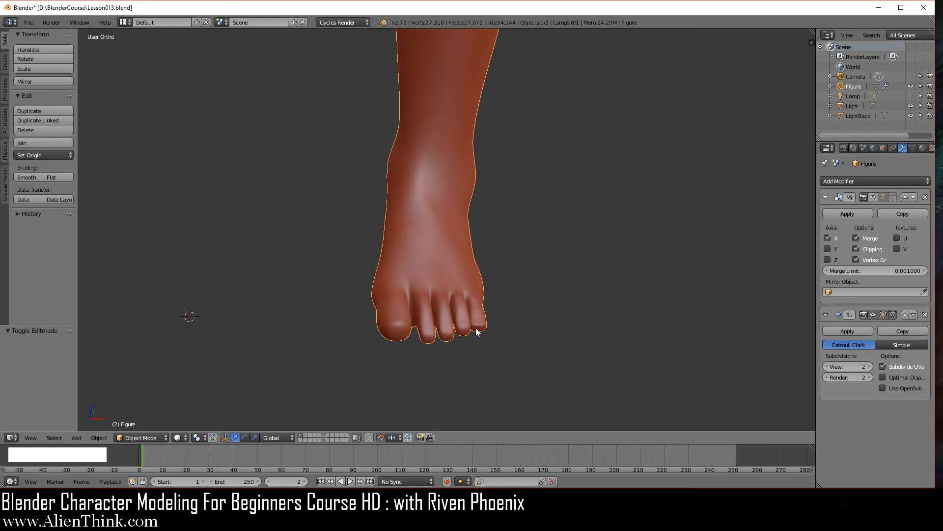
middle_click_drag(481, 329, 432, 307)
key("KP_1")
scroll(449, 338, "up", 4)
scroll(428, 290, "up", 2)
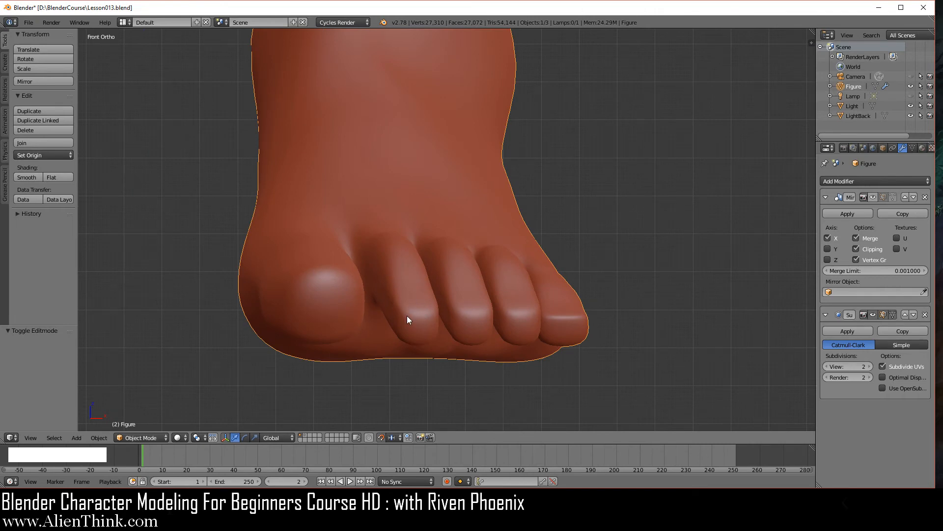
scroll(388, 323, "up", 1)
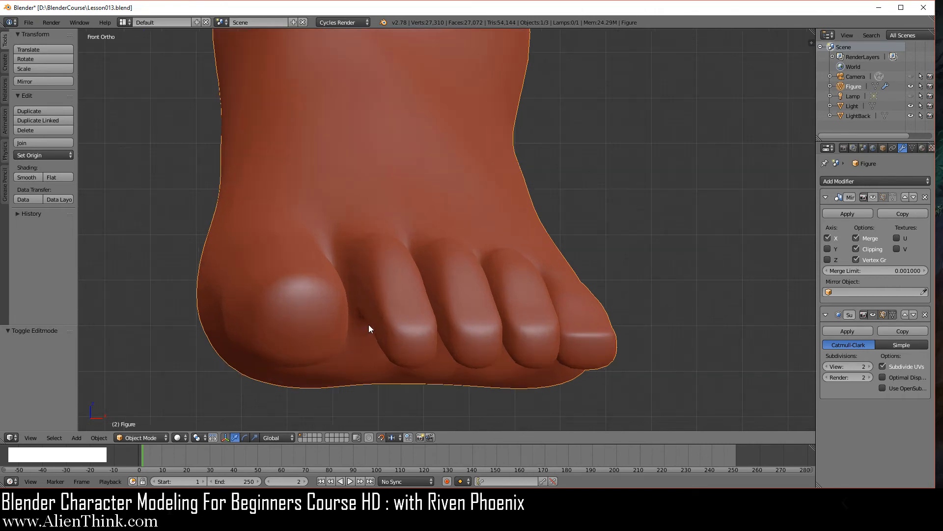
- In Edit Mode, select the row of edges running across the little toe's tip and apply Smooth Vertex twice
key("Tab")
middle_click_drag(487, 327, 386, 297, "shift")
scroll(443, 343, "up", 2)
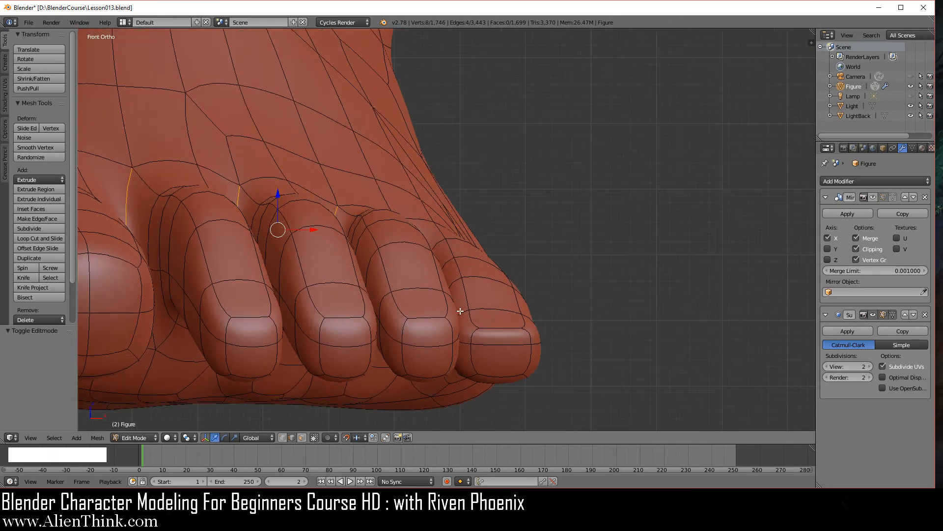
middle_click_drag(459, 311, 437, 327)
right_click(418, 289)
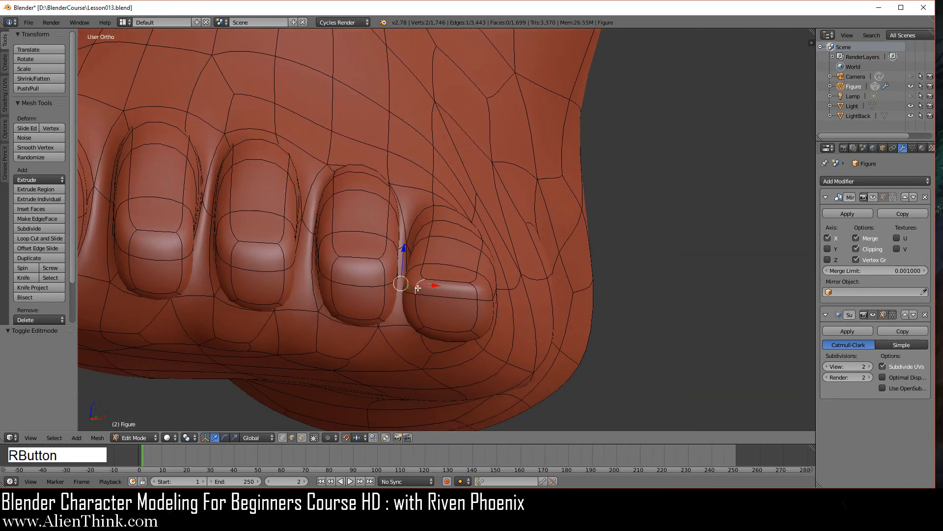
right_click(445, 296, "shift")
right_click(478, 293, "shift")
right_click(484, 296, "shift")
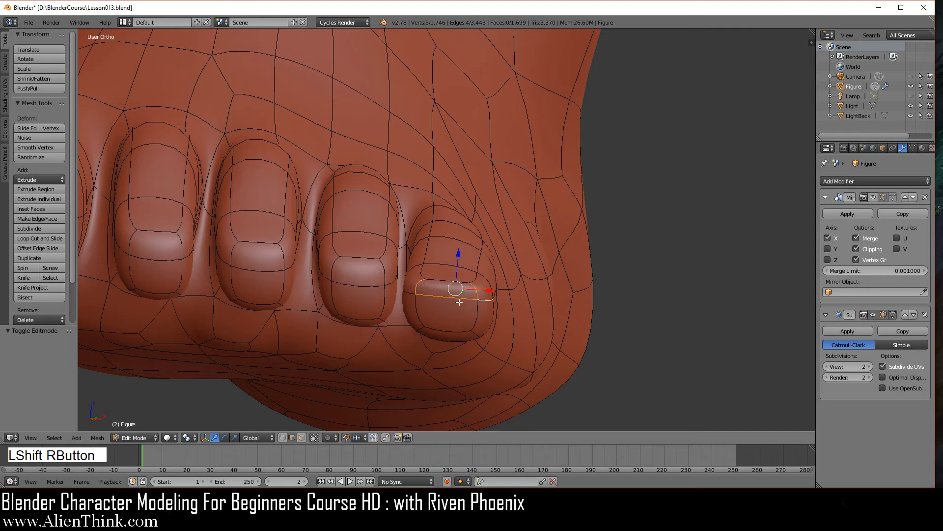
right_click(412, 292, "shift")
key("w")
left_click(614, 307)
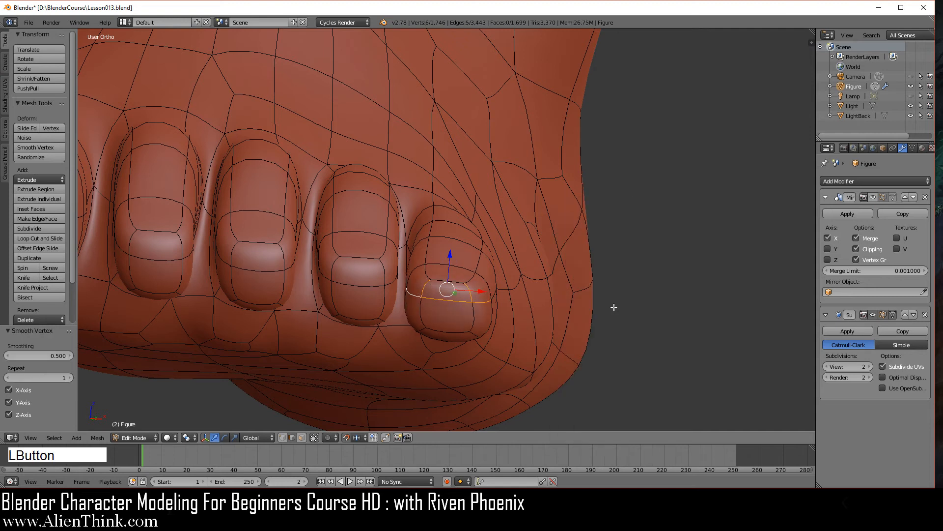
key("w")
left_click(614, 300)
- Select the two corner edges at the underside of the little toe's tip, apply Smooth Vertex once, and clear the selection
right_click(475, 337)
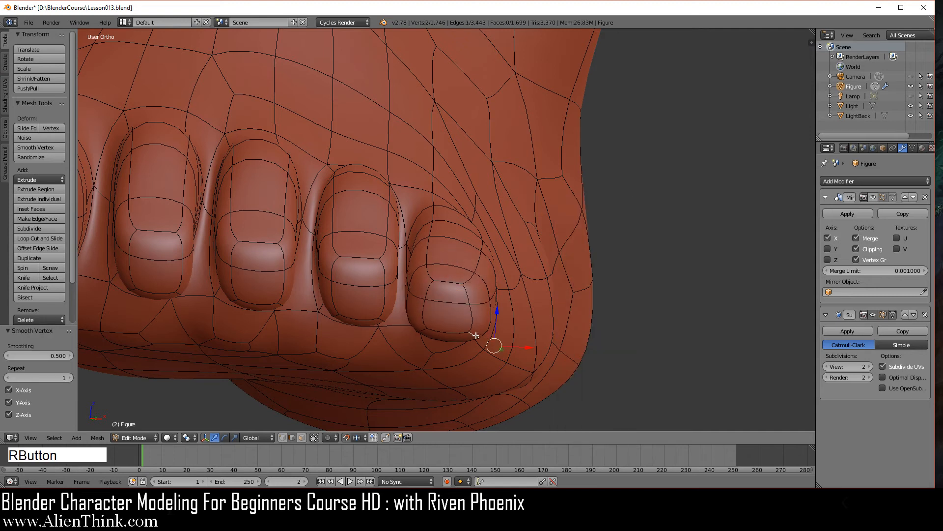
right_click(425, 331, "shift")
key("w")
left_click(600, 311)
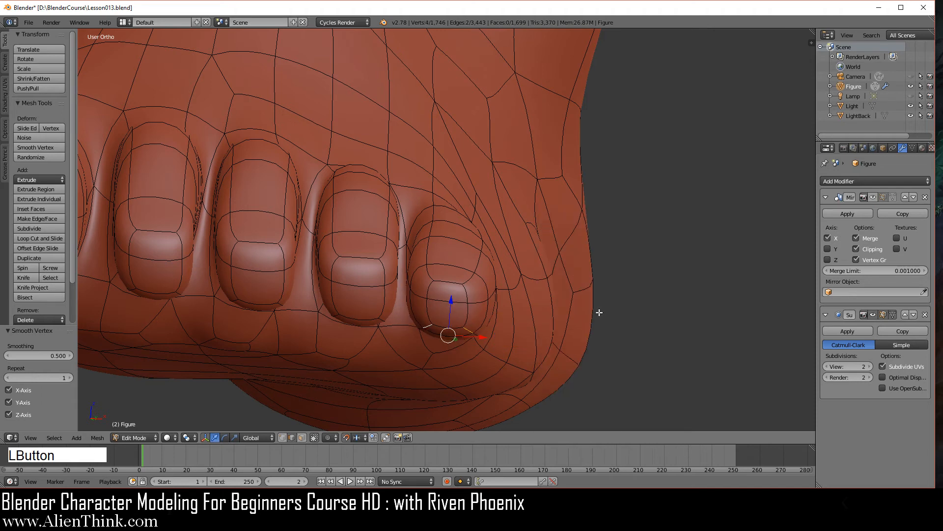
key("a")
- Select the four faces on top of the big toe's tip in face select mode and extrude them in place
middle_click_drag(406, 211, 359, 254)
middle_click_drag(329, 300, 634, 263, "shift")
middle_click_drag(293, 302, 384, 326)
middle_click_drag(358, 369, 634, 272, "shift")
middle_click_drag(469, 257, 524, 259, "shift")
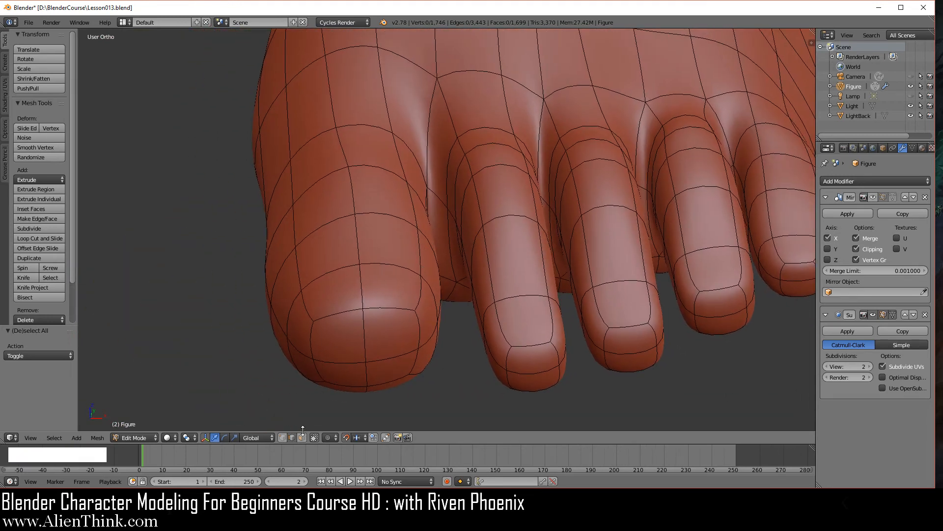
left_click(302, 438)
right_click(392, 241, "shift")
right_click(325, 250, "shift")
right_click(328, 294, "shift")
right_click(395, 287, "shift")
middle_click_drag(395, 287, 434, 262)
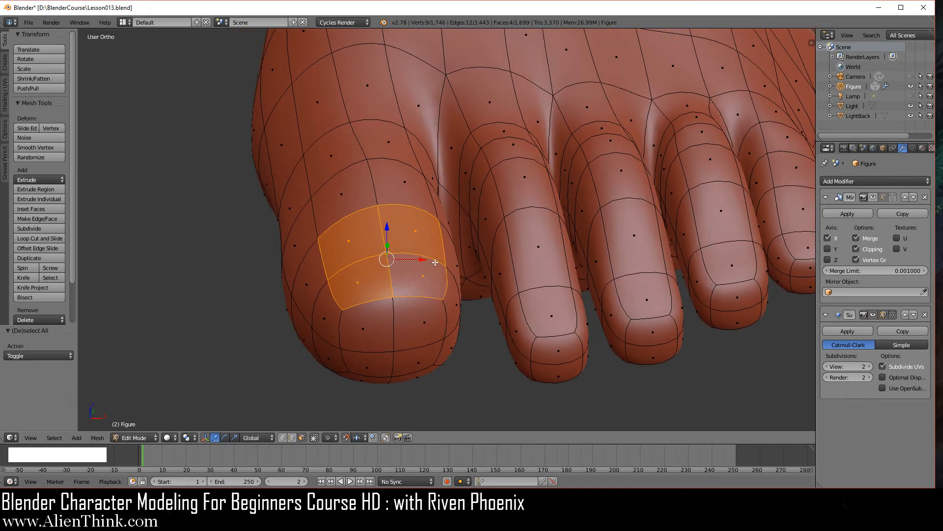
key("e")
right_click(433, 263)
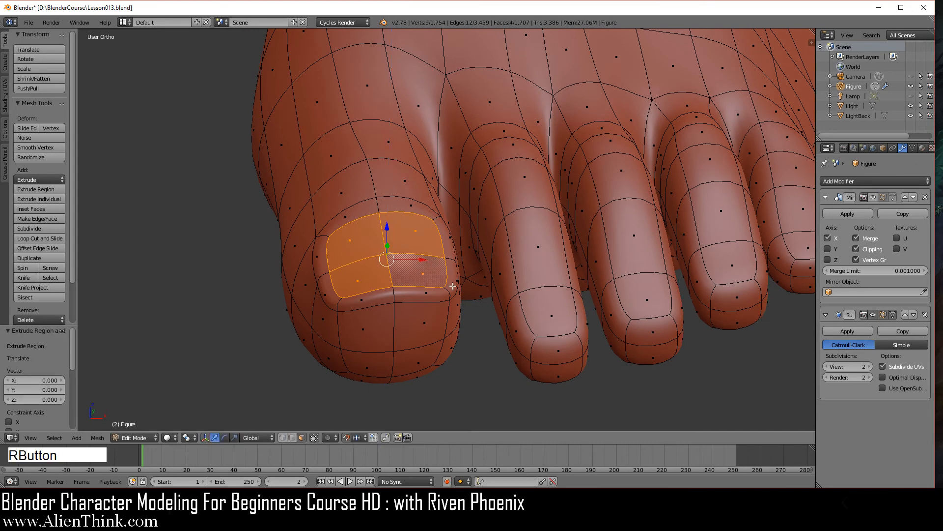
- Raise the extruded toenail faces 0.010 along Z and apply Smooth Vertex once
key("KP_1")
middle_click_drag(448, 204, 426, 312, "shift")
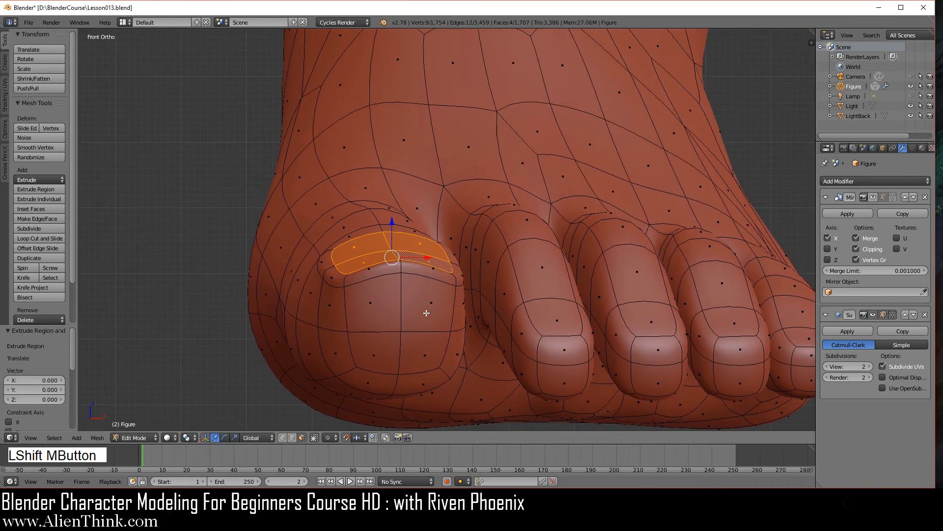
left_click_drag(395, 228, 391, 215)
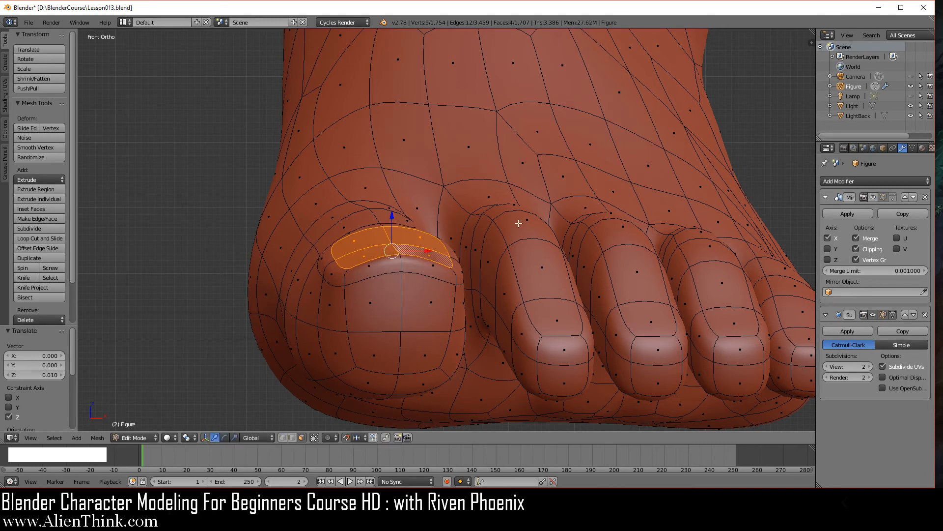
key("w")
left_click(520, 225)
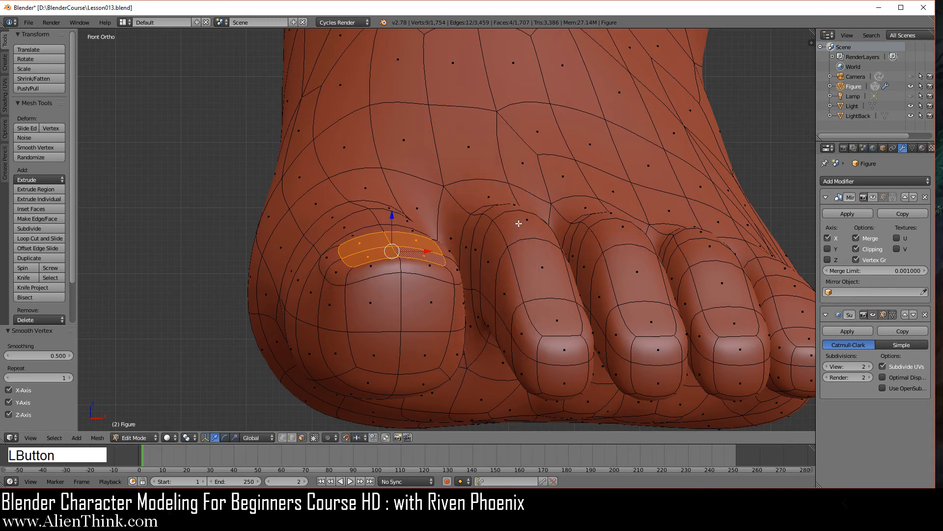
- Rotate the toenail faces 10° in the right side view so the nail lies flatter
key("KP_3")
middle_click_drag(249, 270, 485, 224, "shift")
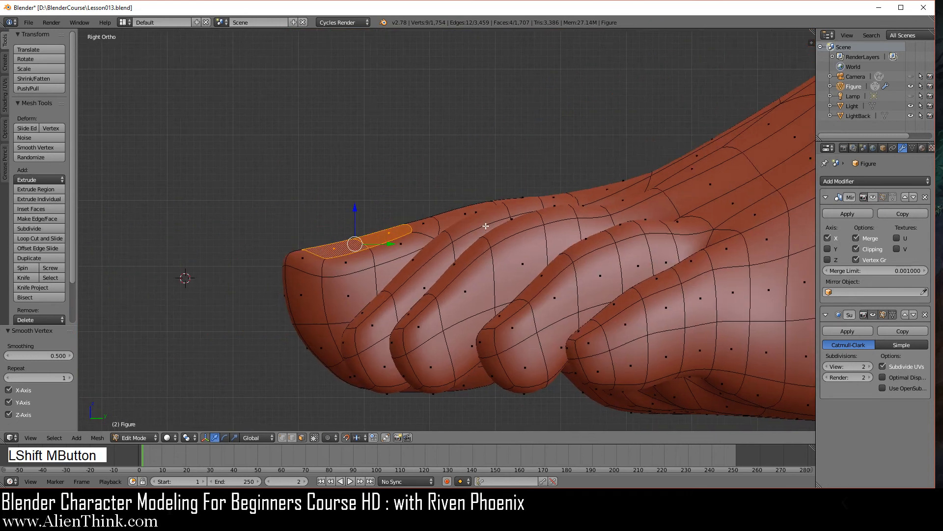
key("r")
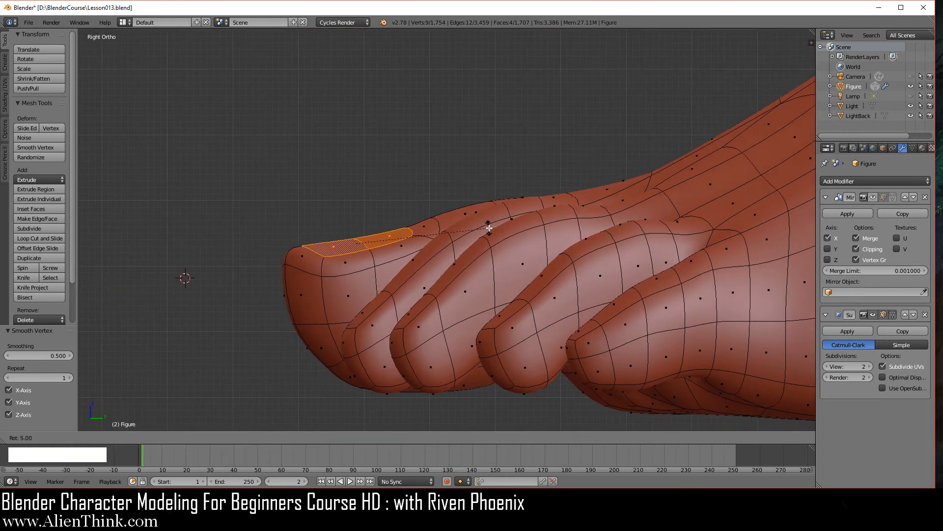
left_click(489, 233)
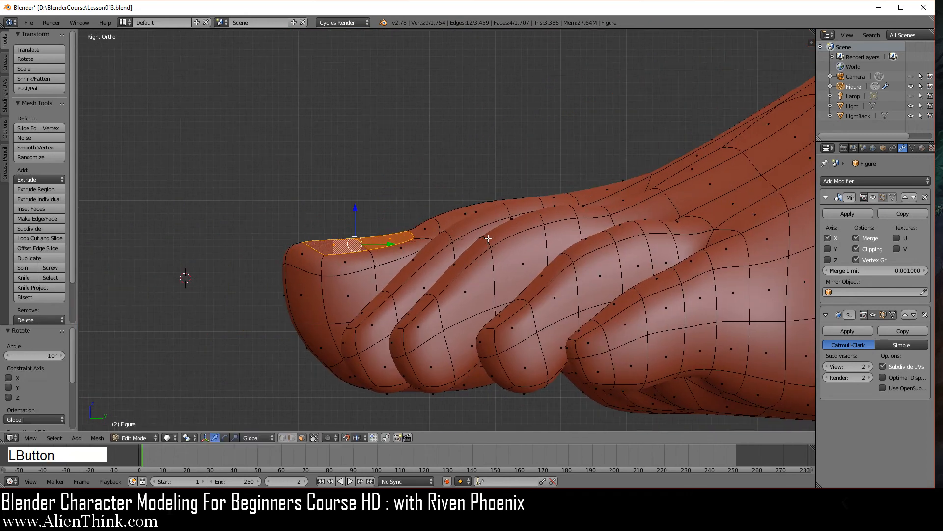
left_click(189, 437)
left_click(212, 394)
- Add one centred loop cut around the side wall of the big toe's nail
scroll(421, 253, "up", 1)
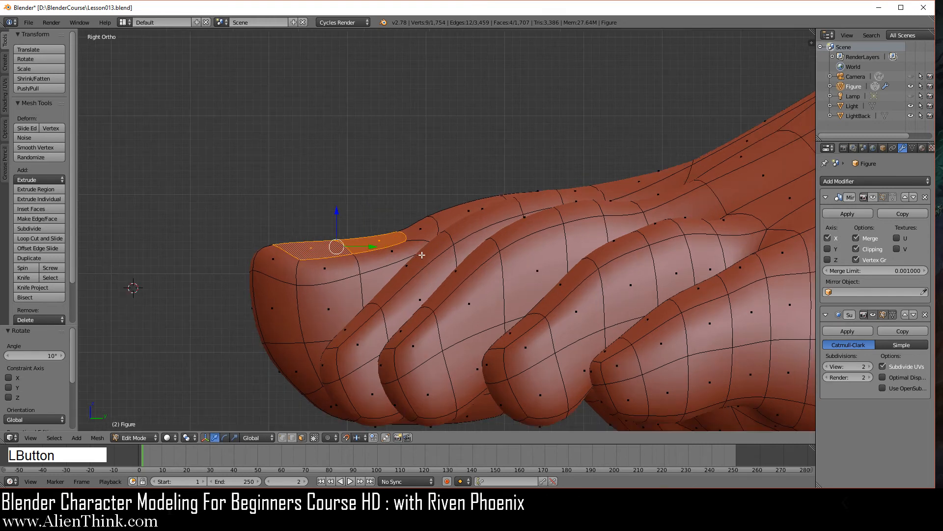
key("ctrl+r")
left_click(356, 267)
right_click(357, 267)
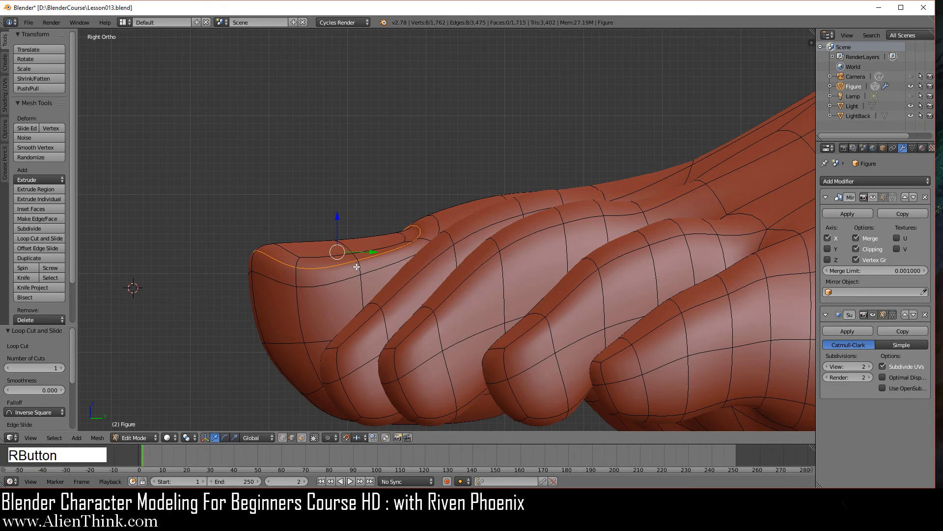
middle_click_drag(414, 240, 464, 342)
- Select the four faces at the rear end of the big toe's nail and apply Smooth Vertex once
left_click(302, 438)
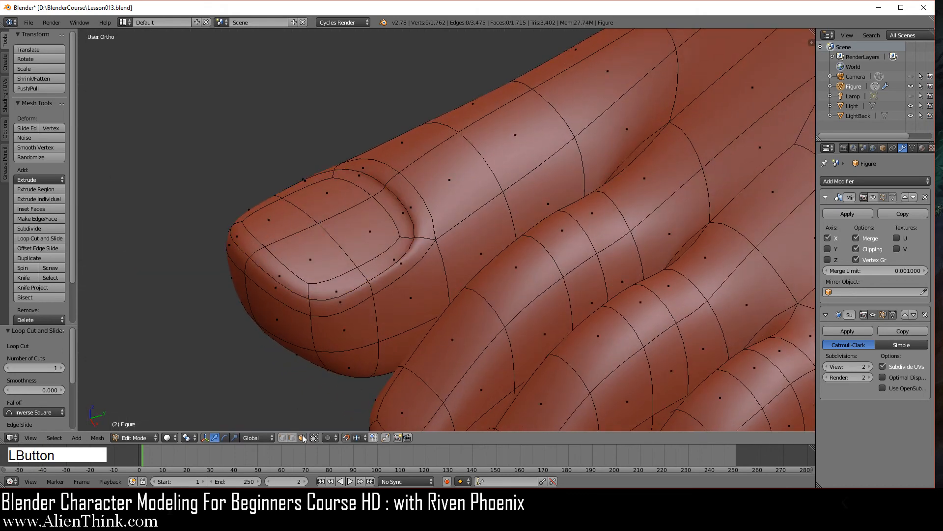
right_click(392, 212)
right_click(371, 233, "shift")
right_click(352, 191, "shift")
right_click(364, 183, "shift")
key("w")
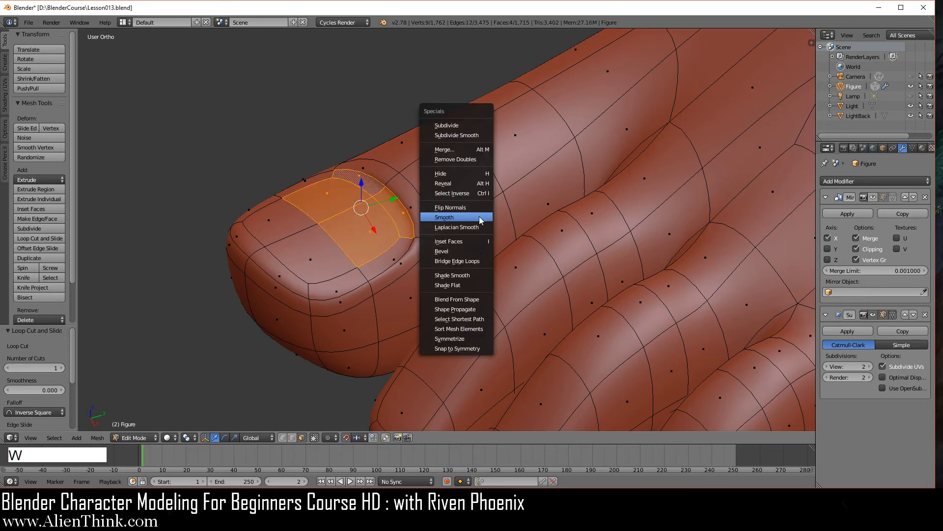
left_click(479, 217)
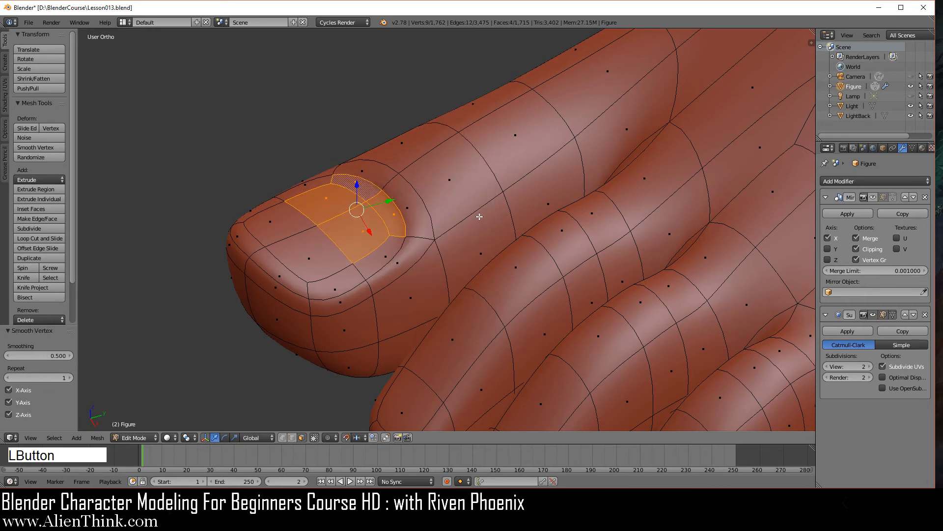
- Select the two edges behind the big toe's nail and move them 0.010 up in Z and -0.010 in Y
left_click(293, 438)
right_click(417, 201)
right_click(378, 166, "shift")
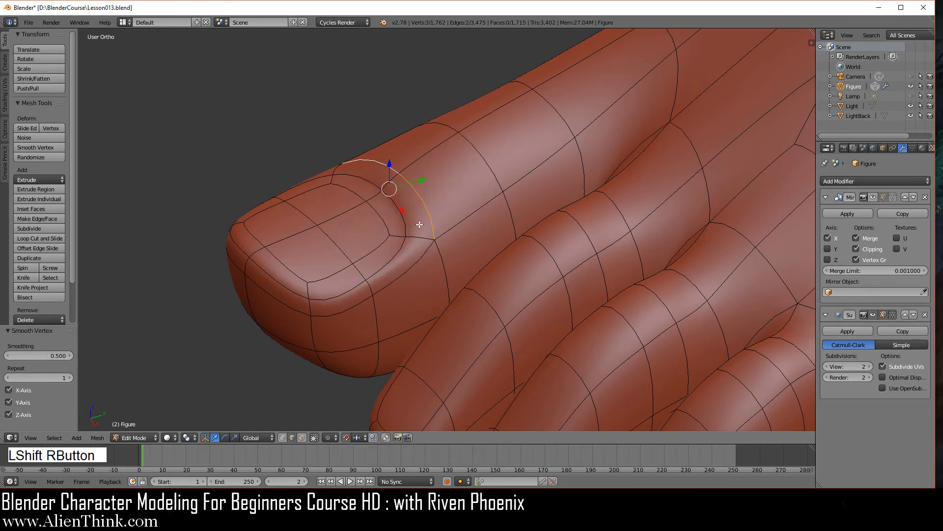
key("KP_3")
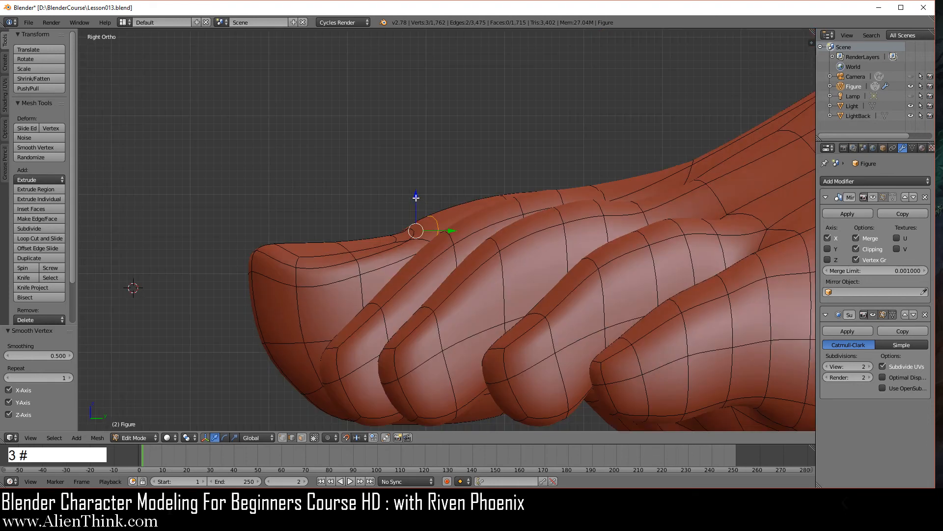
left_click_drag(416, 198, 415, 189)
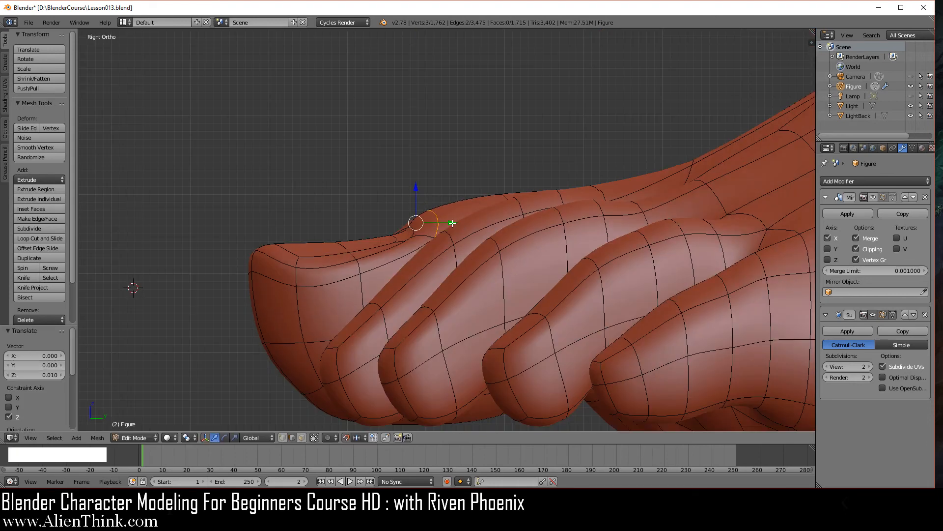
left_click_drag(455, 223, 444, 224)
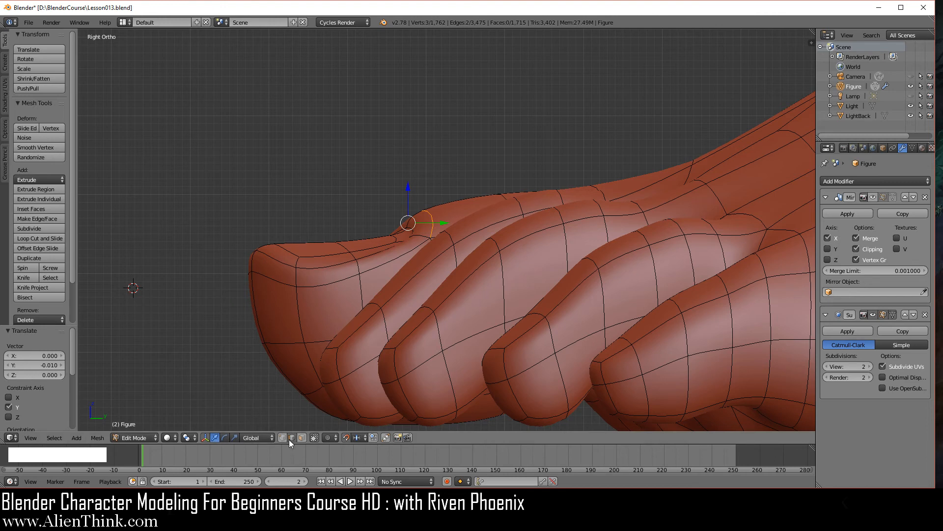
- Select the two skin vertices on each side of the big toe's nail and raise them 0.01 along Z
middle_click_drag(307, 276, 433, 245)
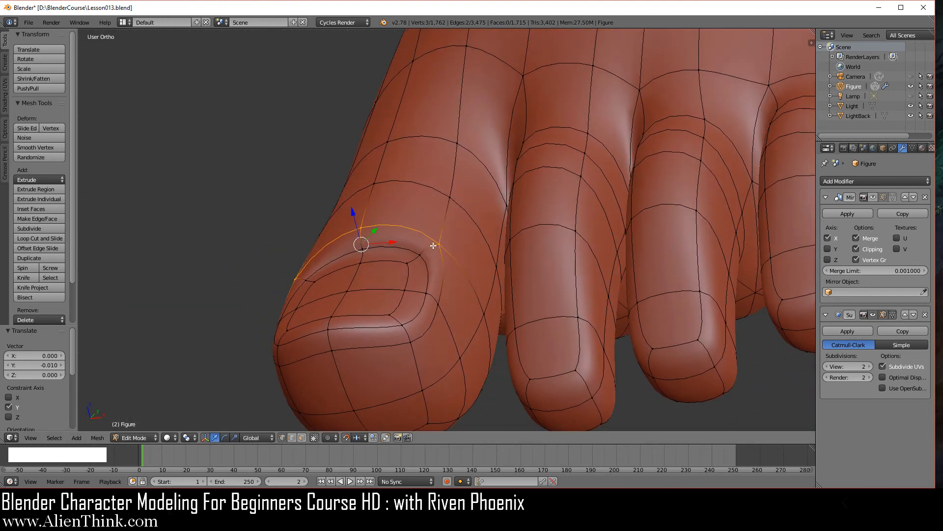
right_click(433, 245)
middle_click_drag(406, 287, 438, 222)
right_click(302, 274, "shift")
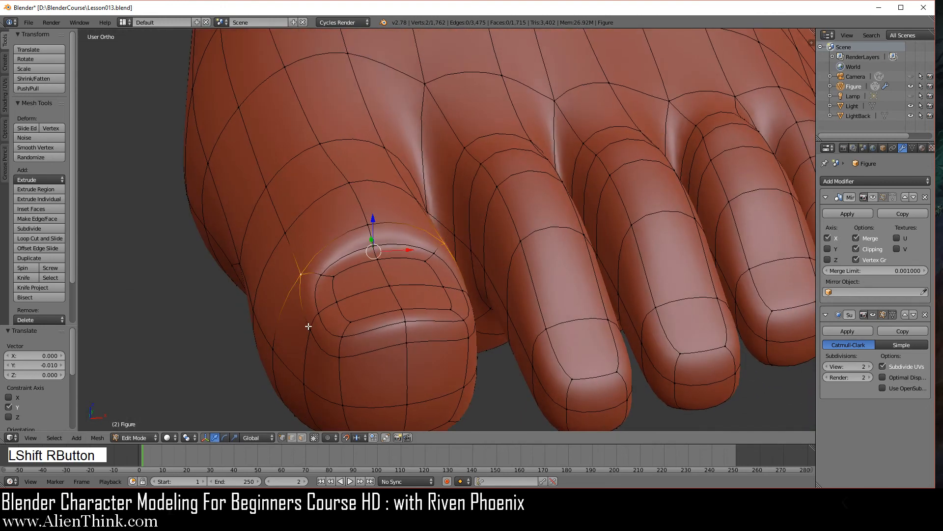
right_click(309, 327, "shift")
middle_click_drag(469, 293, 402, 343)
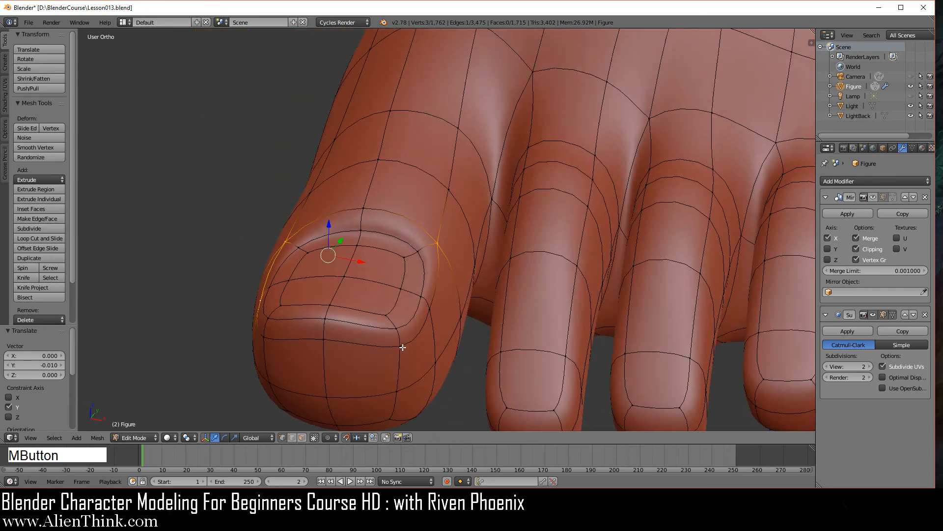
right_click(436, 303, "shift")
key("1")
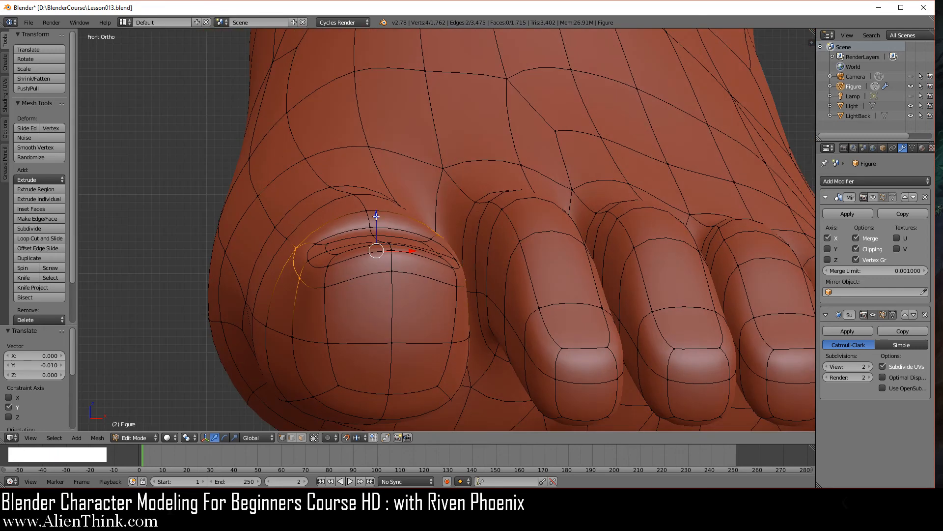
type("gz.01")
key("Return")
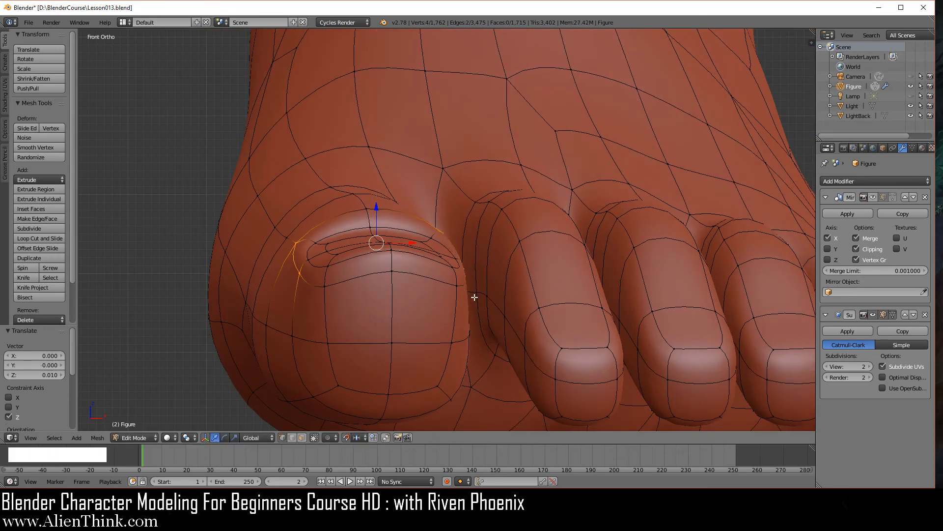
- Scale the four vertices beside the big toe's nail to 1.1 and view the nail fold from above
key("s")
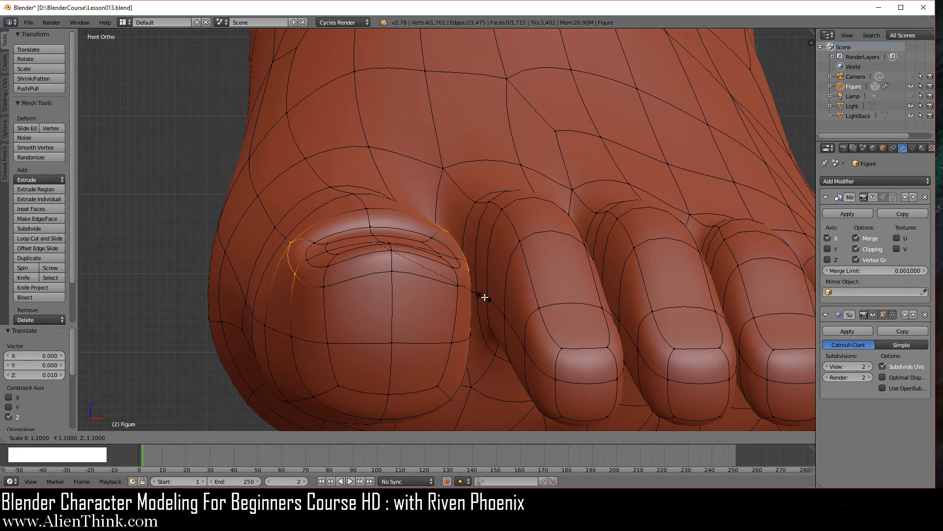
left_click(485, 298)
middle_click_drag(443, 305, 388, 302)
middle_click_drag(521, 265, 536, 293)
middle_click_drag(342, 352, 358, 312)
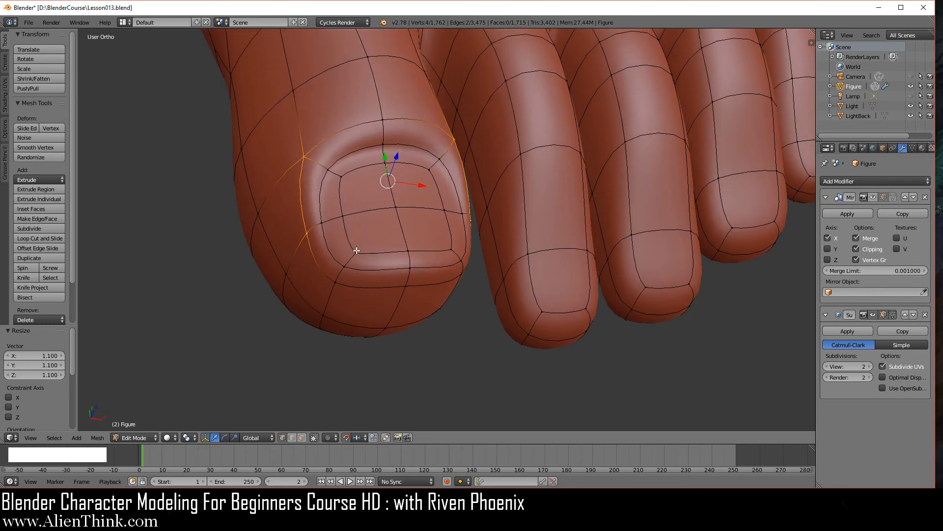
- Select the ten edges around the front half of the big toe's nail and apply Smooth Vertex twice
middle_click_drag(359, 248, 344, 300)
mouse_move(484, 293)
middle_mouse_down()
mouse_move(468, 333)
mouse_move(606, 264)
mouse_move(480, 289)
middle_mouse_up()
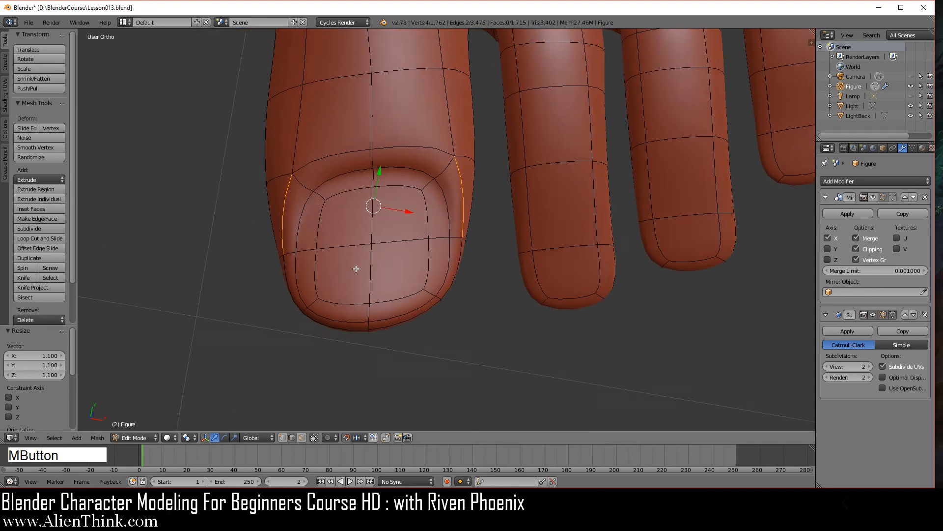
middle_click_drag(356, 270, 337, 285)
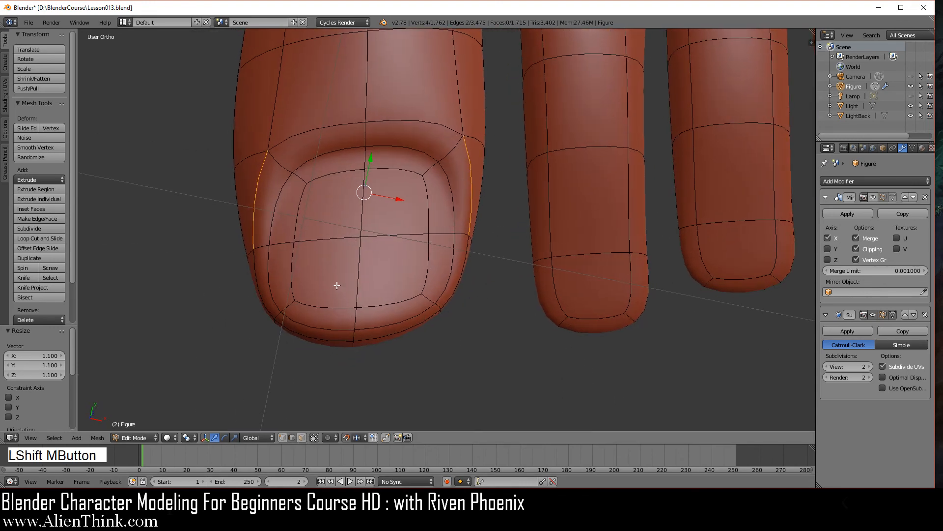
right_click(271, 271)
right_click(290, 307, "shift")
right_click(303, 321, "shift")
right_click(311, 305, "shift")
right_click(293, 288, "shift")
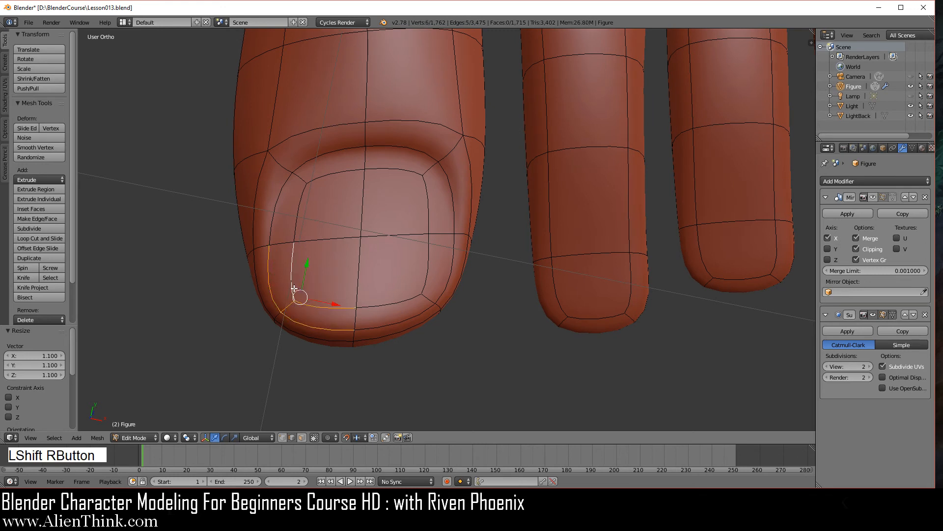
right_click(382, 303, "shift")
right_click(379, 326, "shift")
right_click(429, 301, "shift")
right_click(427, 275, "shift")
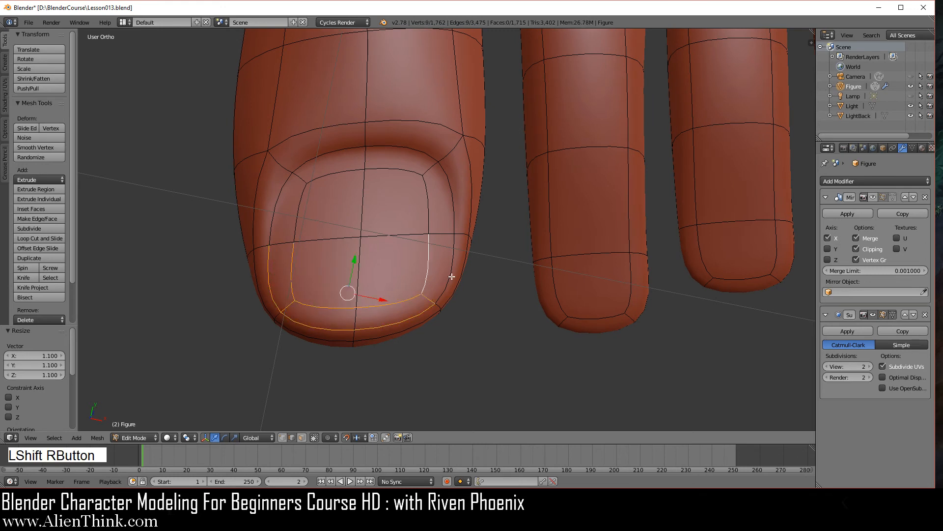
right_click(449, 274, "shift")
key("w")
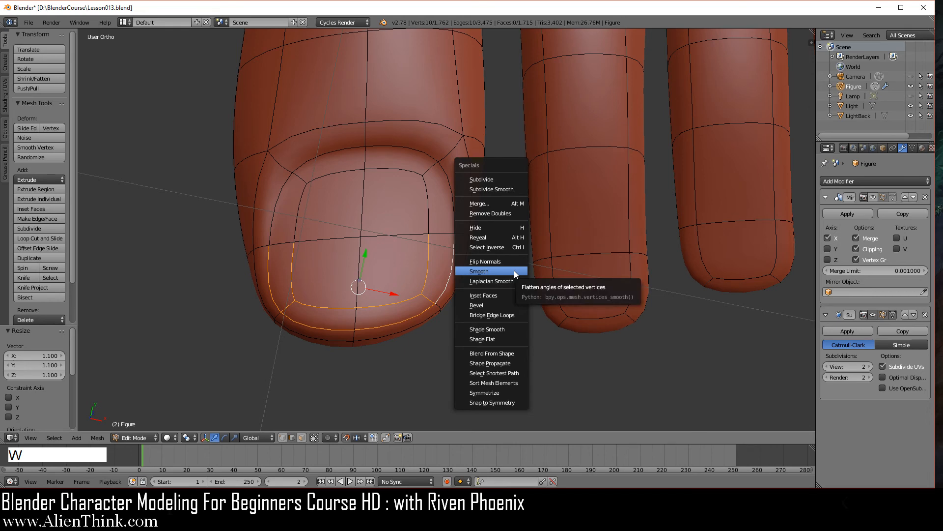
left_click(514, 271)
key("w")
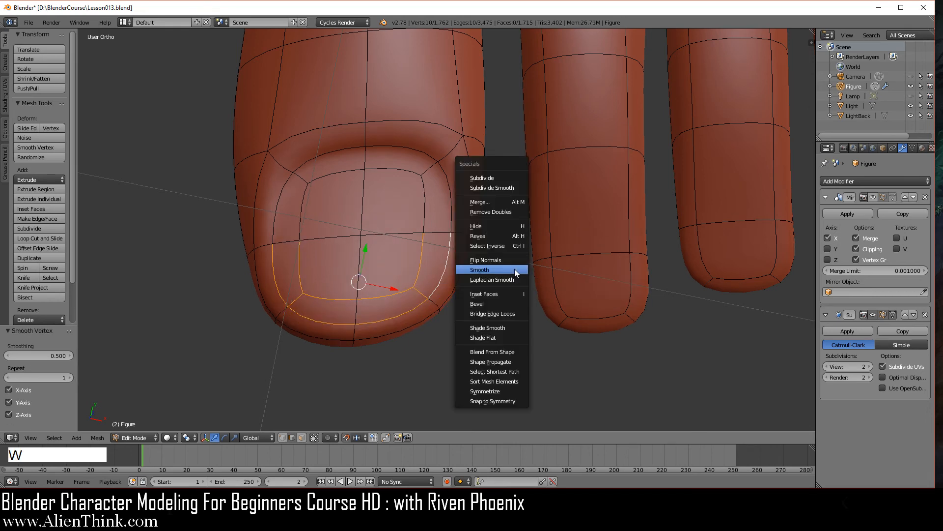
left_click(512, 269)
key("Tab")
middle_click_drag(303, 282, 327, 296)
key("Tab")
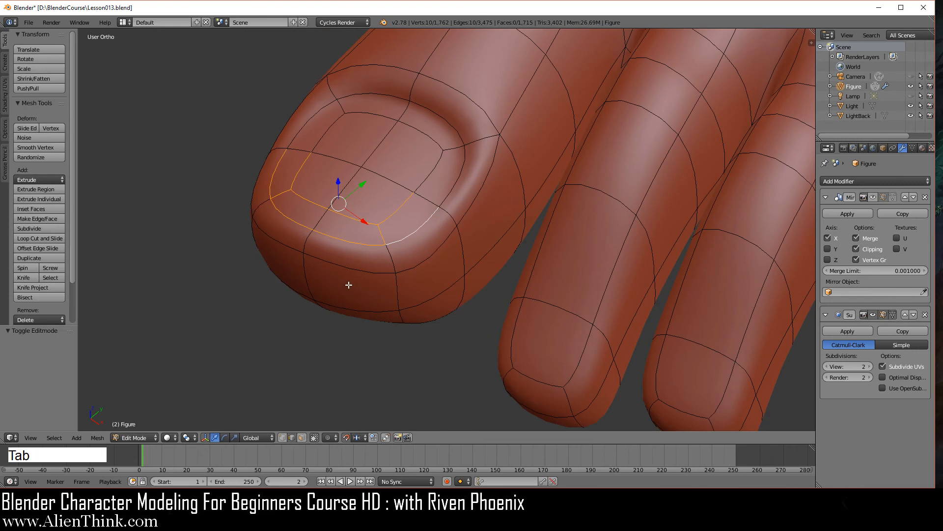
- Select the two front faces of the big toe's nail, raise them slightly along Z and move them -0.020 along Y
right_click(387, 215)
right_click(370, 228, "shift")
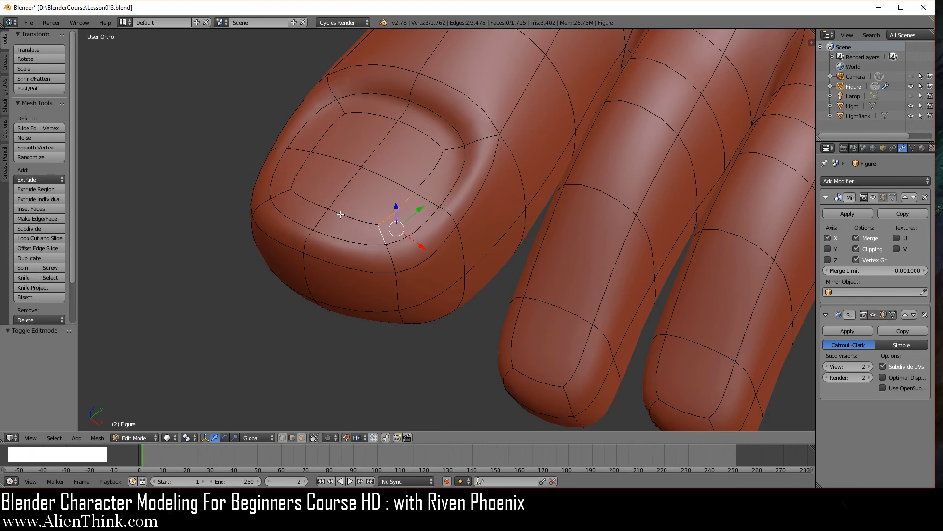
left_click(302, 437)
right_click(324, 192)
right_click(370, 210, "shift")
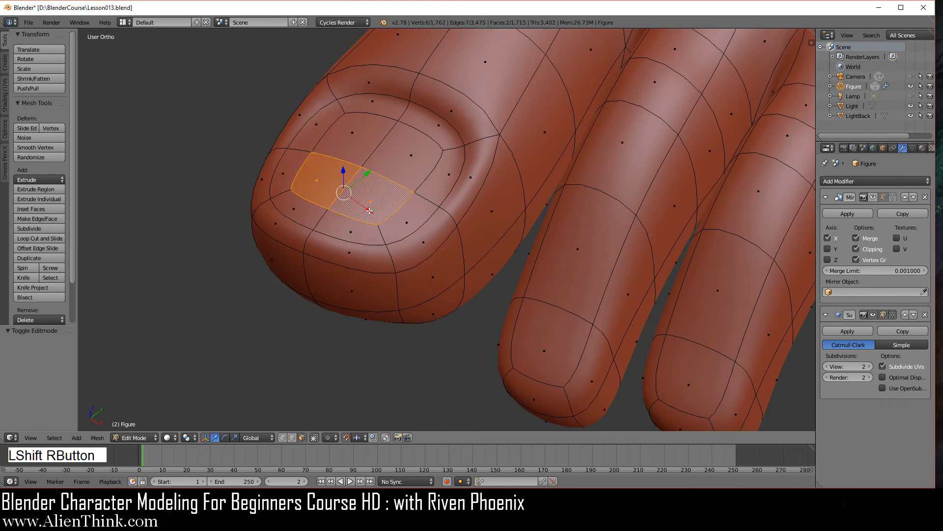
key("KP_3")
middle_click_drag(382, 258, 393, 255, "shift")
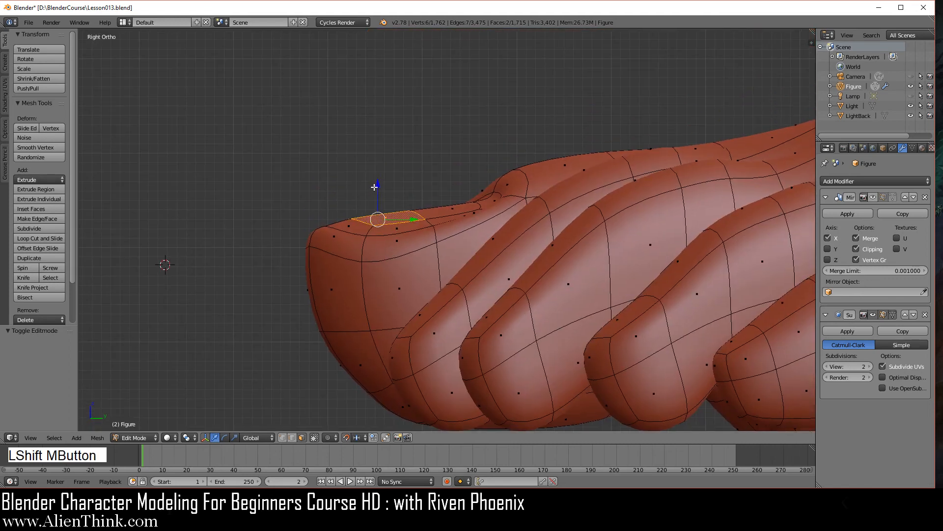
left_click_drag(375, 187, 378, 180)
left_click_drag(411, 211, 395, 212)
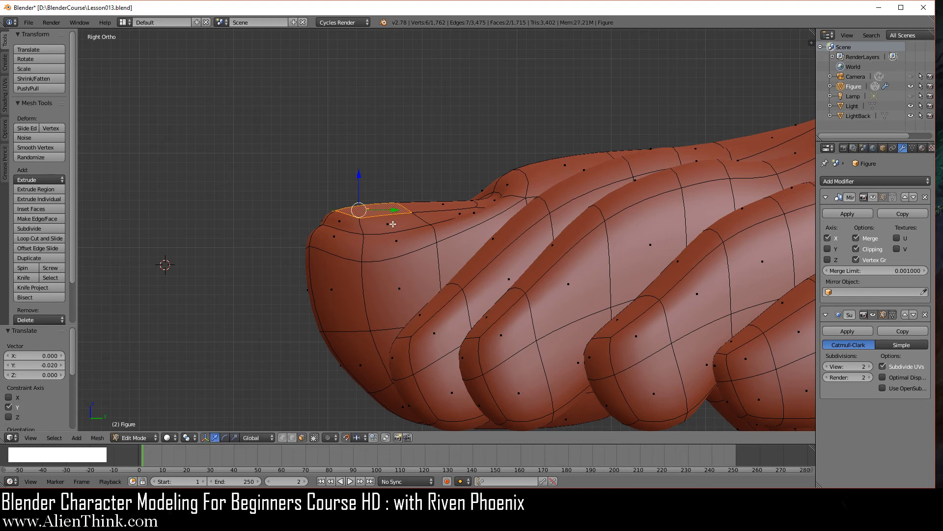
scroll(371, 239, "down", 2)
middle_click_drag(371, 239, 478, 331)
key("Tab")
middle_click_drag(366, 268, 423, 309)
scroll(376, 307, "down", 5)
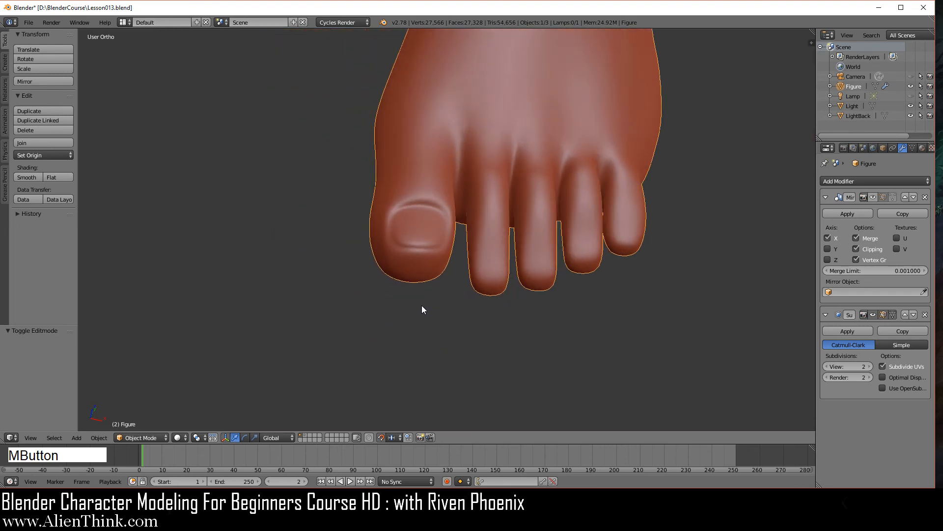
- Select the two skin edges behind the big toe's nail and apply Smooth Vertex once
scroll(430, 311, "up", 6)
key("Tab")
middle_click_drag(407, 235, 420, 284, "shift")
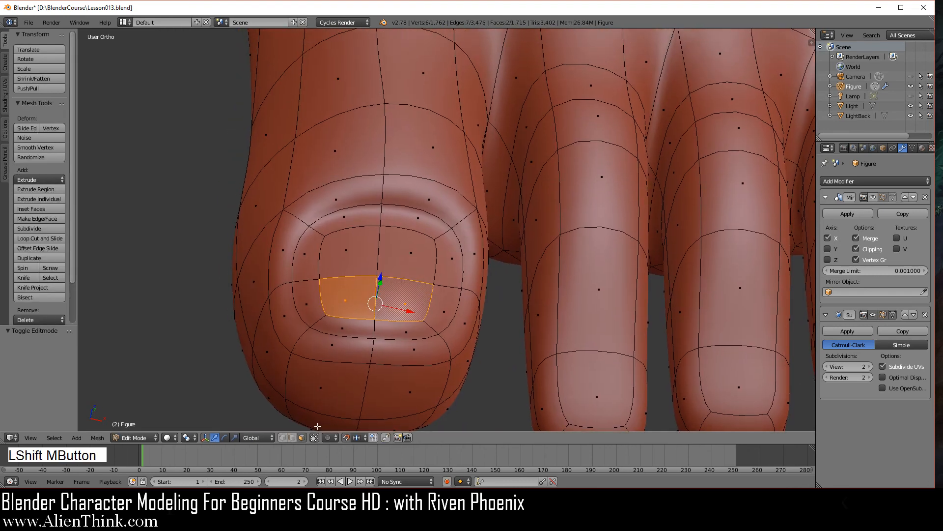
left_click(293, 438)
right_click(373, 175)
right_click(413, 177, "shift")
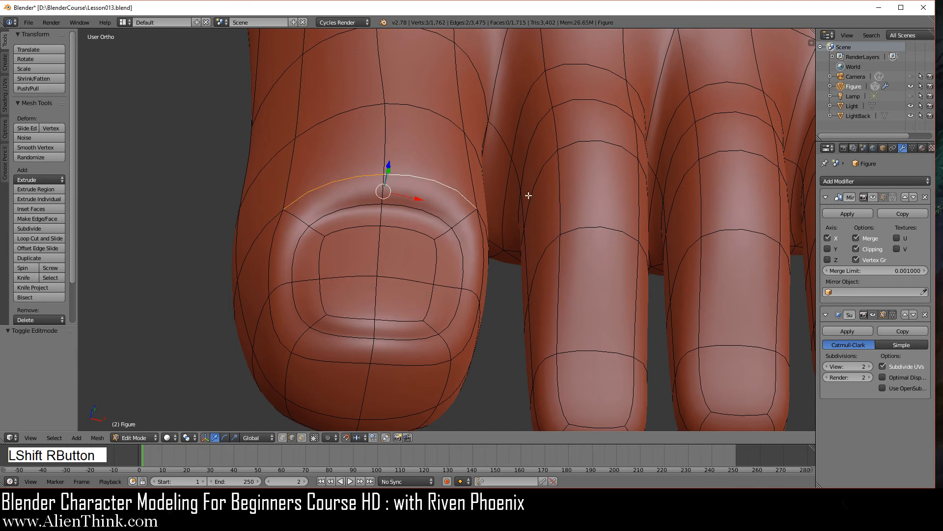
key("w")
left_click(555, 199)
scroll(491, 256, "down", 2)
key("Tab")
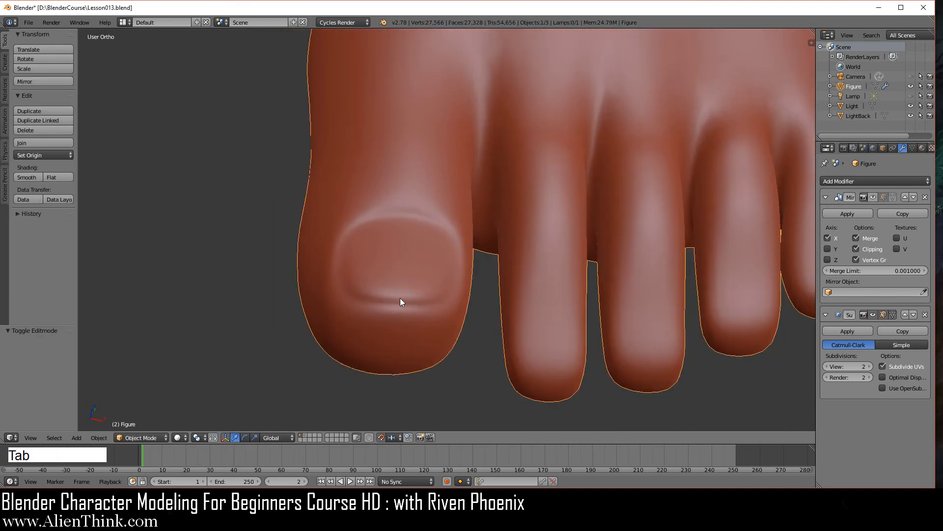
- Select the edges at the nail's front corner on the side away from the other toes and move them 0.010 along X
middle_click_drag(400, 301, 551, 318)
key("KP_7")
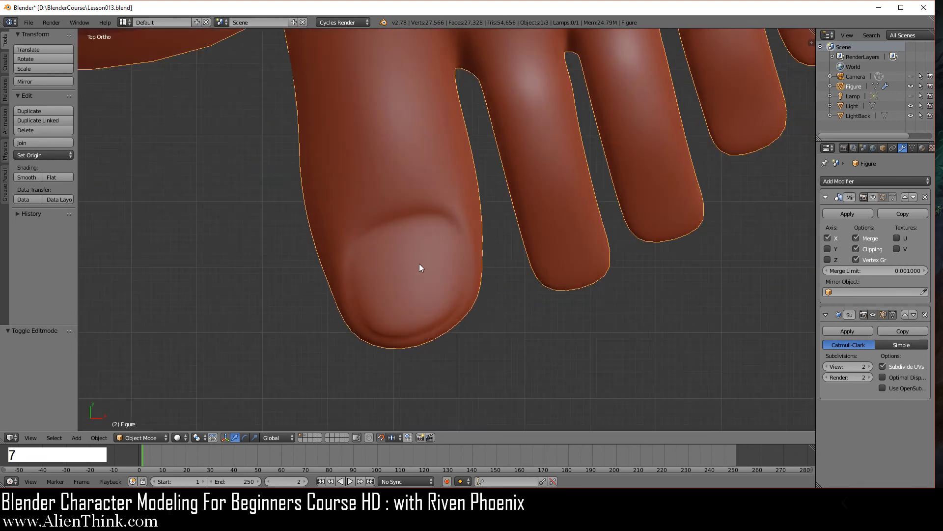
scroll(469, 232, "up", 1)
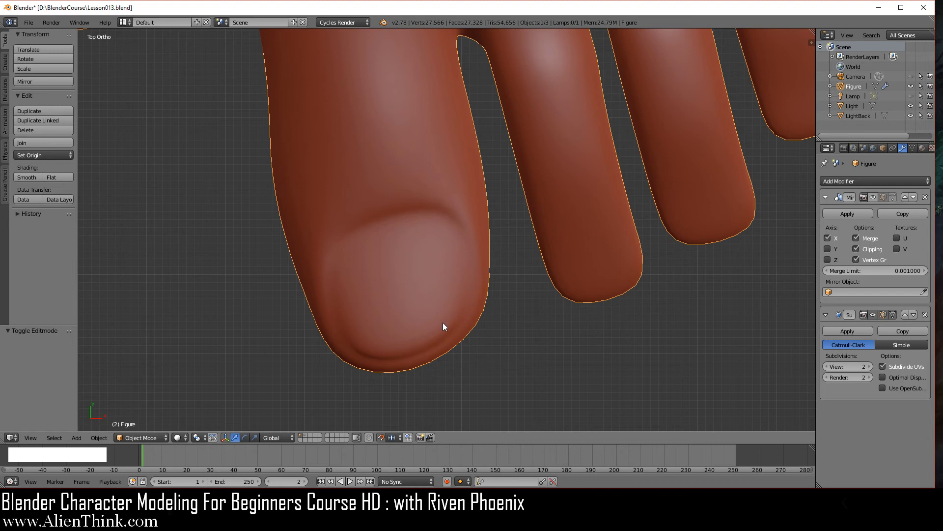
middle_click_drag(393, 325, 384, 288, "shift")
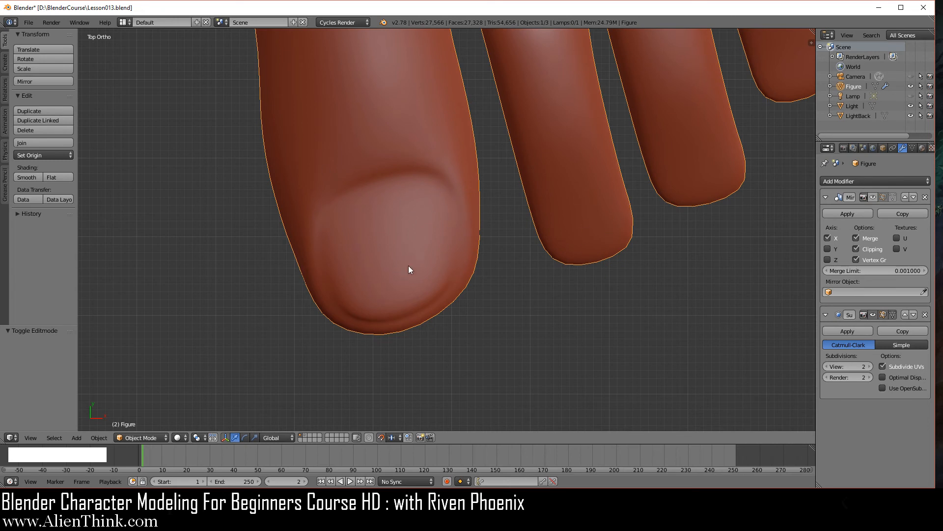
key("Tab")
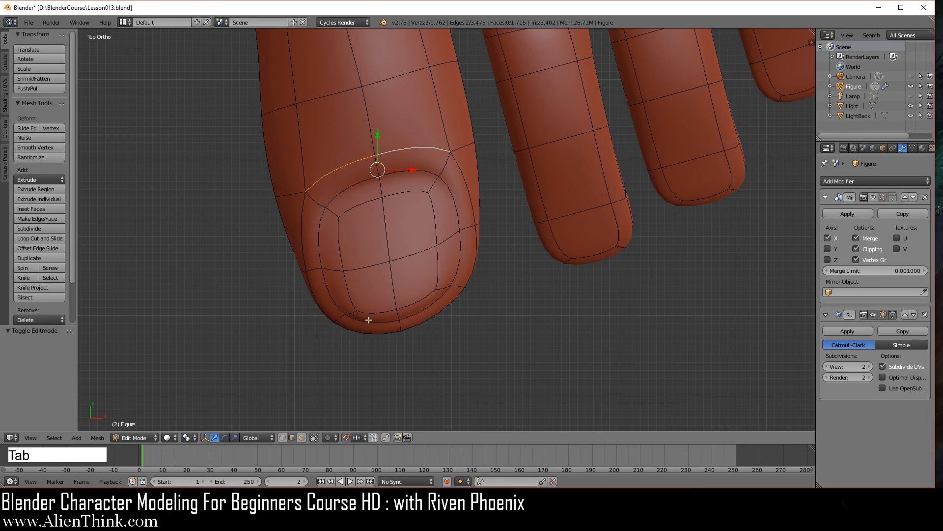
right_click(343, 305)
right_click(354, 310, "shift")
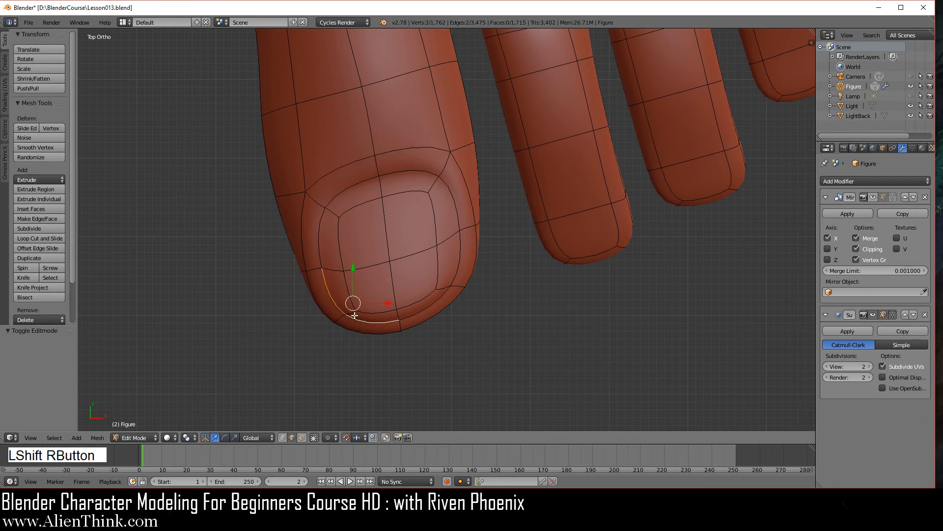
right_click(352, 301, "shift")
right_click(367, 315, "shift")
left_click_drag(392, 306, 400, 305)
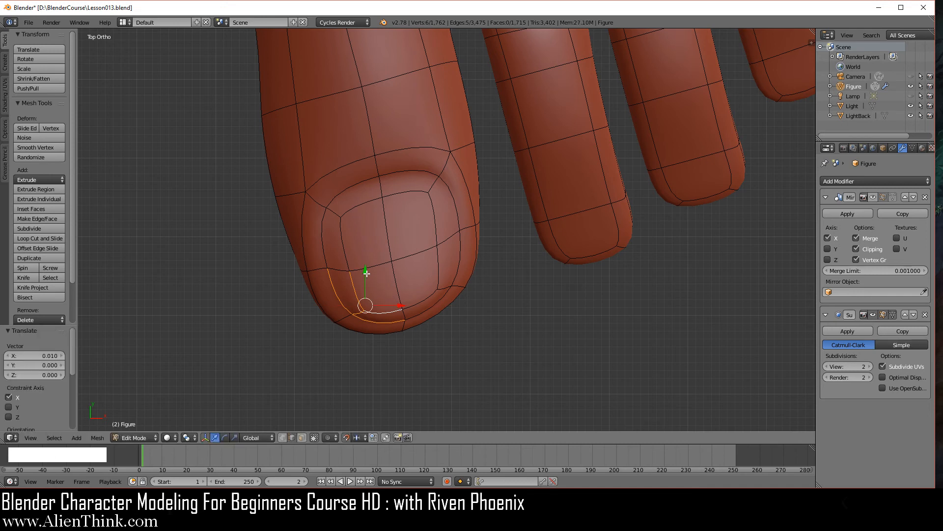
- Inspect the big toe's nail and the whole foot from several angles in Object Mode
key("Tab")
middle_click(427, 368)
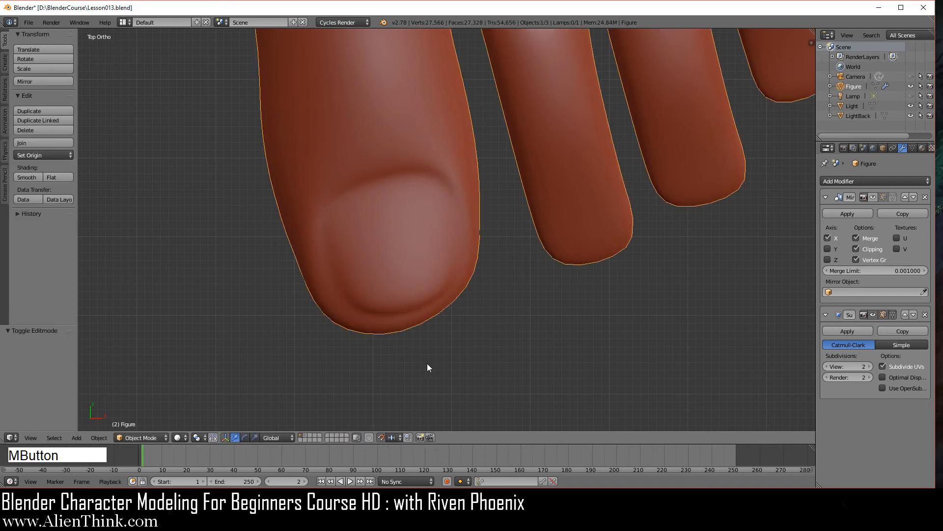
middle_click_drag(427, 364, 444, 294)
scroll(473, 310, "down", 7)
middle_click_drag(564, 332, 511, 276)
middle_click_drag(441, 338, 642, 284)
middle_click_drag(439, 351, 622, 340)
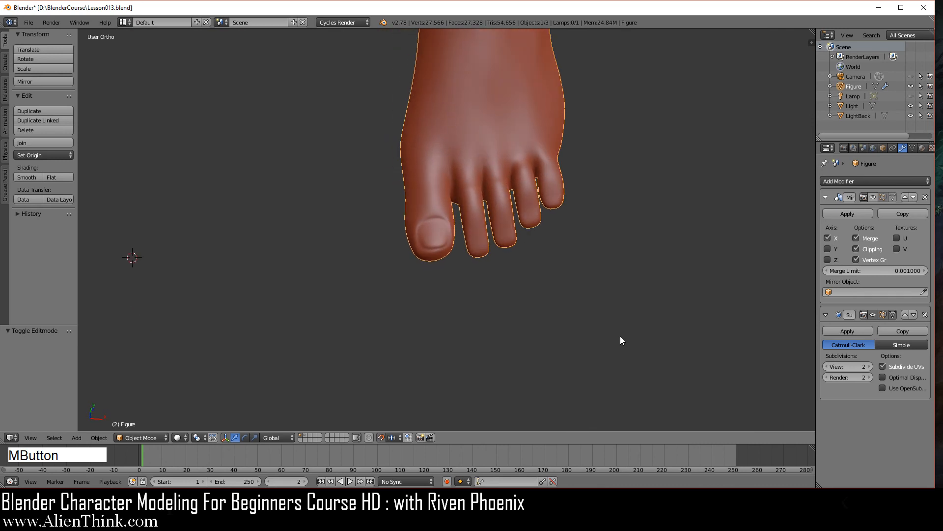
scroll(526, 342, "up", 7)
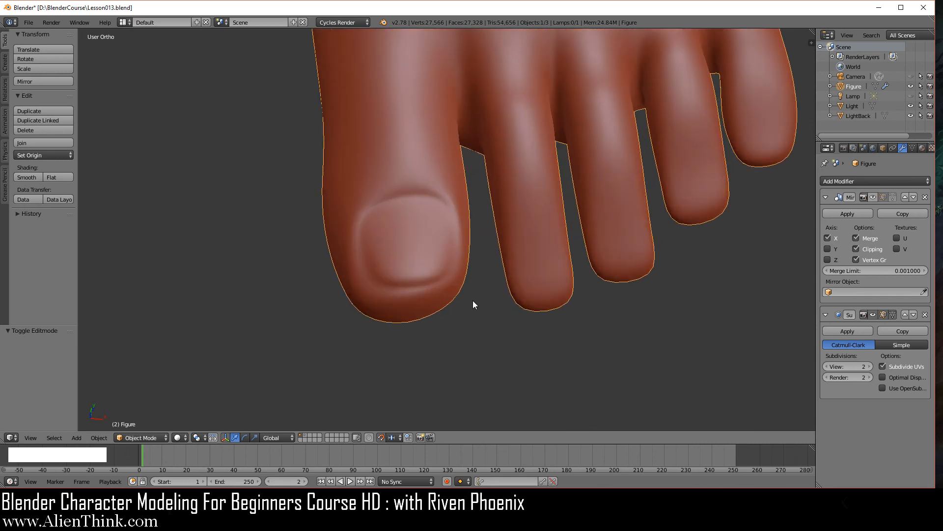
- Select the rear side and corner edges on both sides of the big toe's nail and scale them to 0.9
key("Tab")
right_click(455, 208)
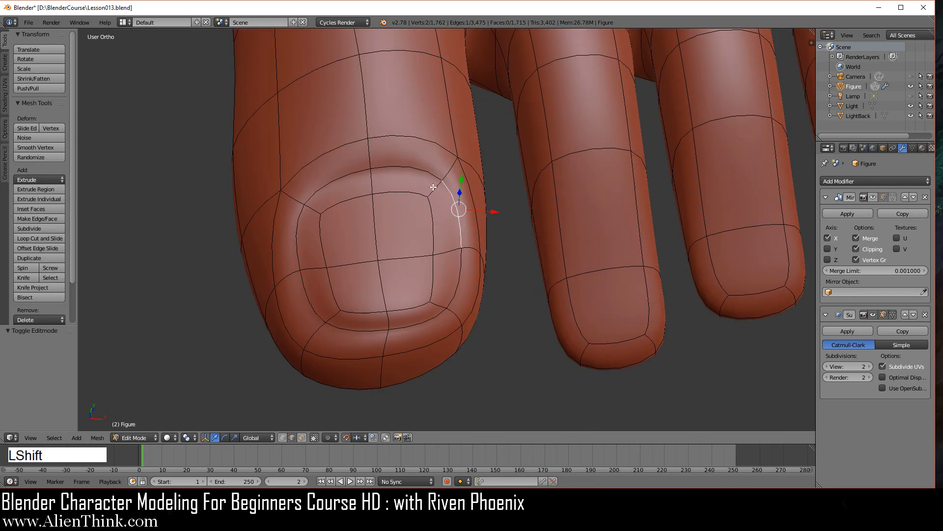
right_click(435, 188, "shift")
right_click(315, 211, "shift")
right_click(298, 224, "shift")
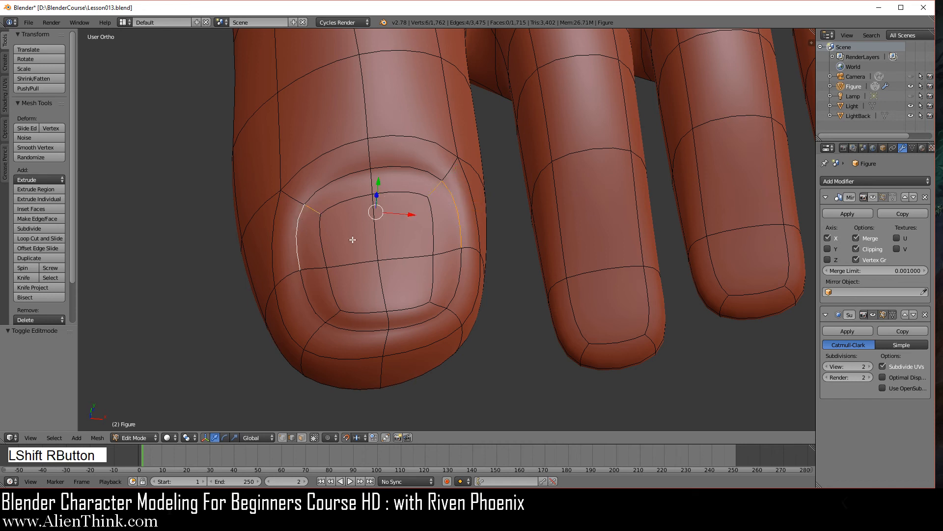
key("KP_7")
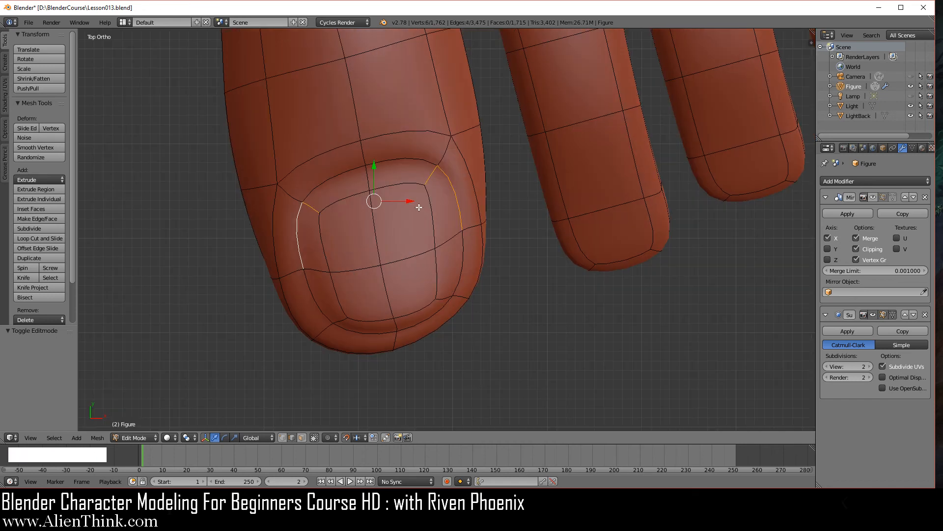
key("s")
left_click(482, 227)
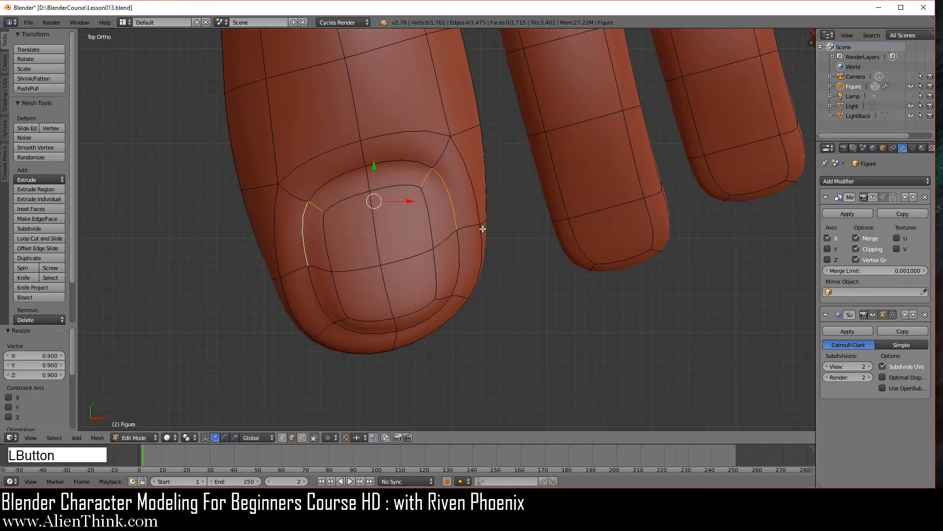
key("a")
key("Tab")
scroll(448, 314, "down", 3)
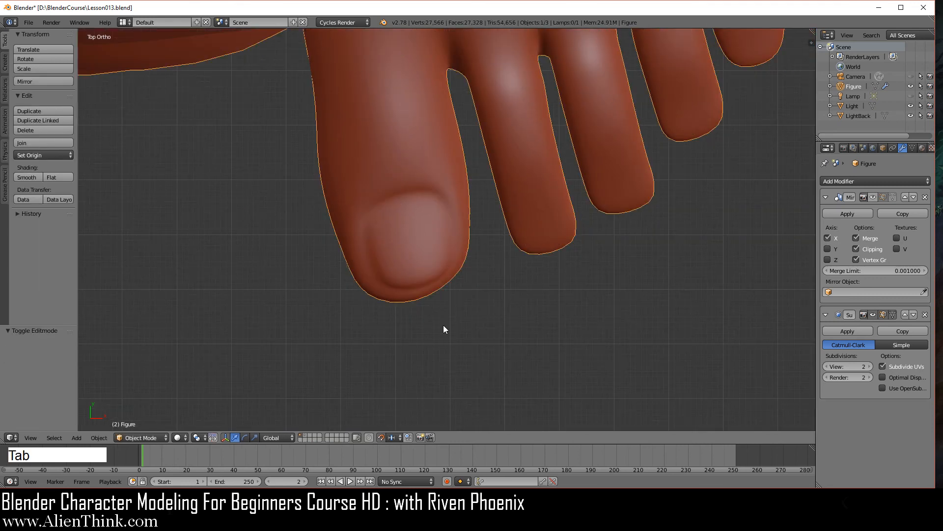
- Preview the foot in Rendered shading with the second layer also visible, and return to Solid shading
middle_click_drag(444, 326, 400, 264)
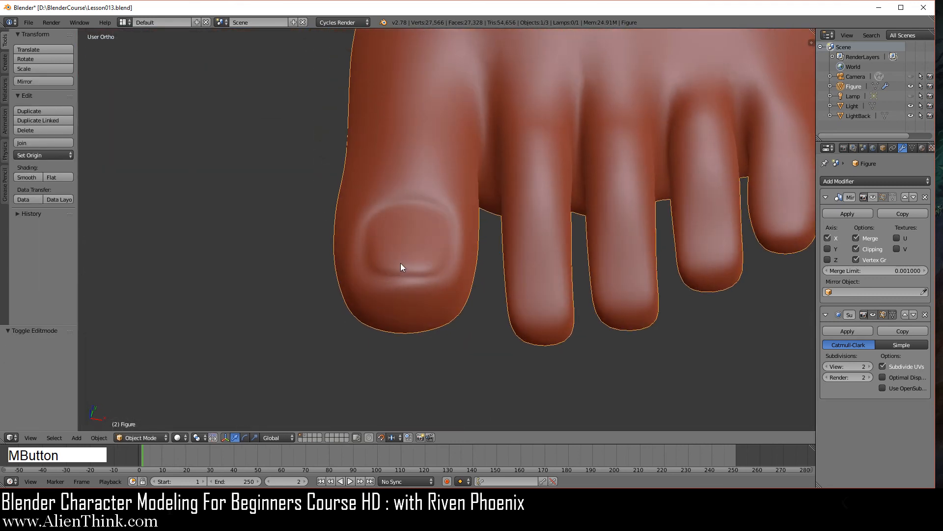
key("shift")
left_click(304, 437, "shift")
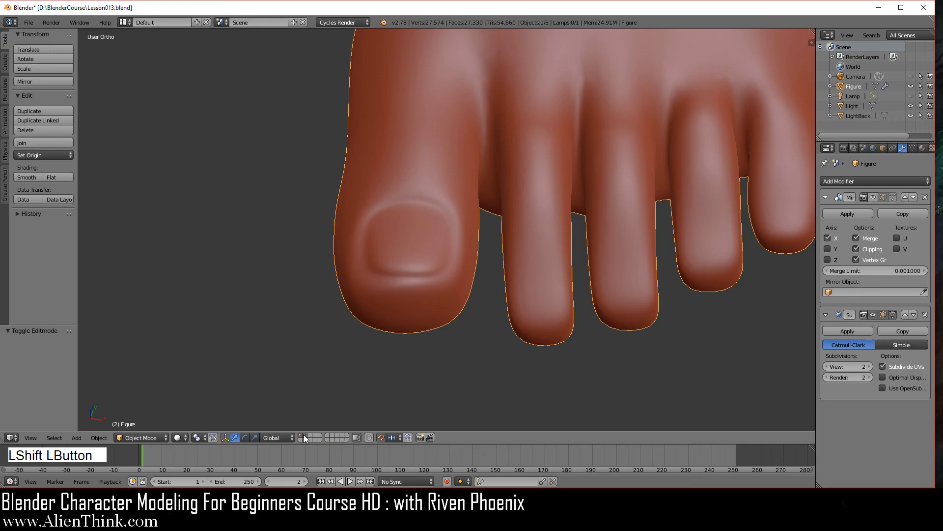
left_click(179, 437)
left_click(197, 372)
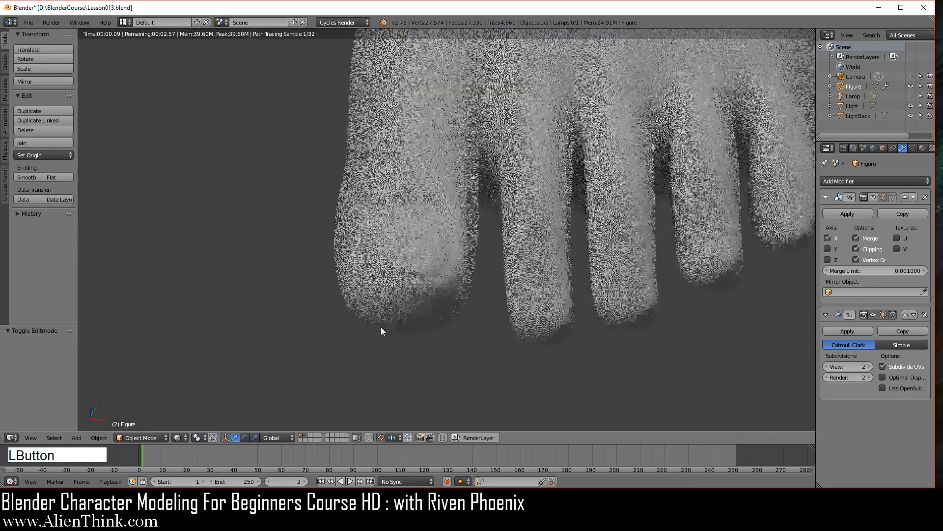
middle_click_drag(397, 369, 527, 350)
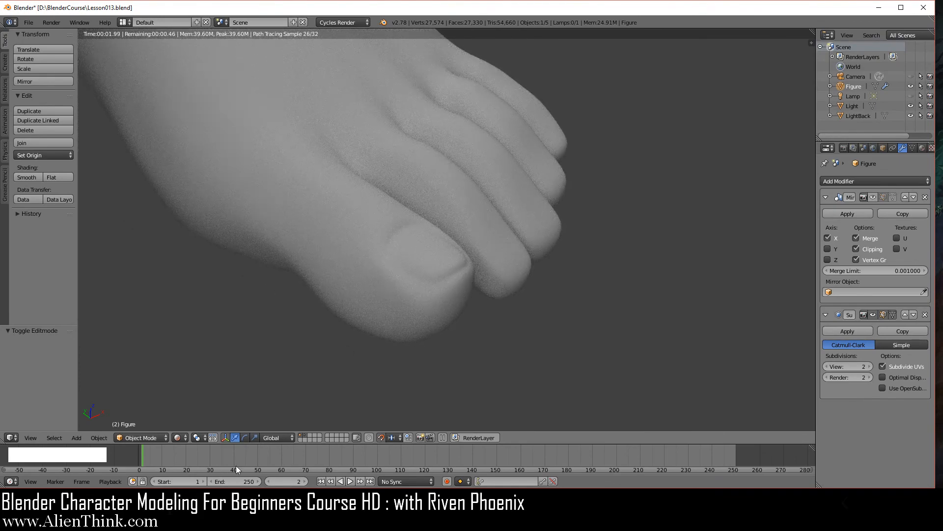
left_click(183, 438)
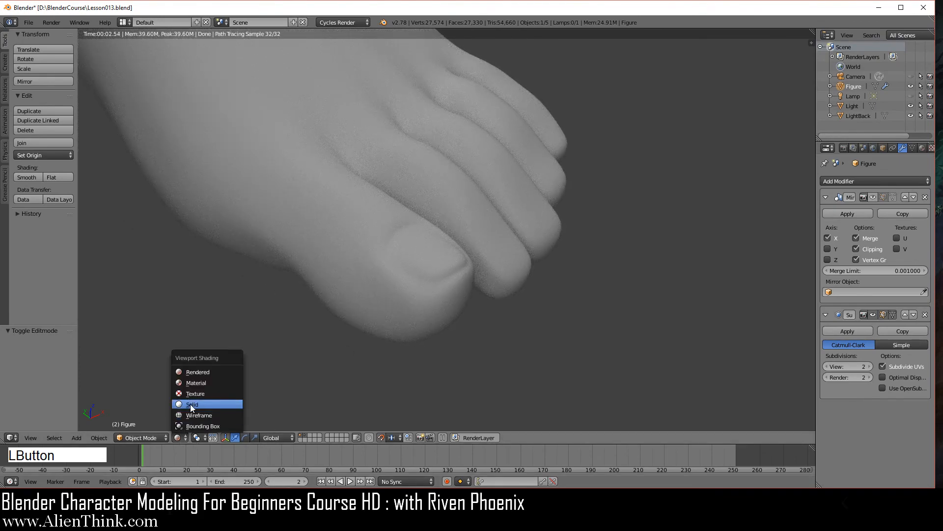
left_click(209, 405)
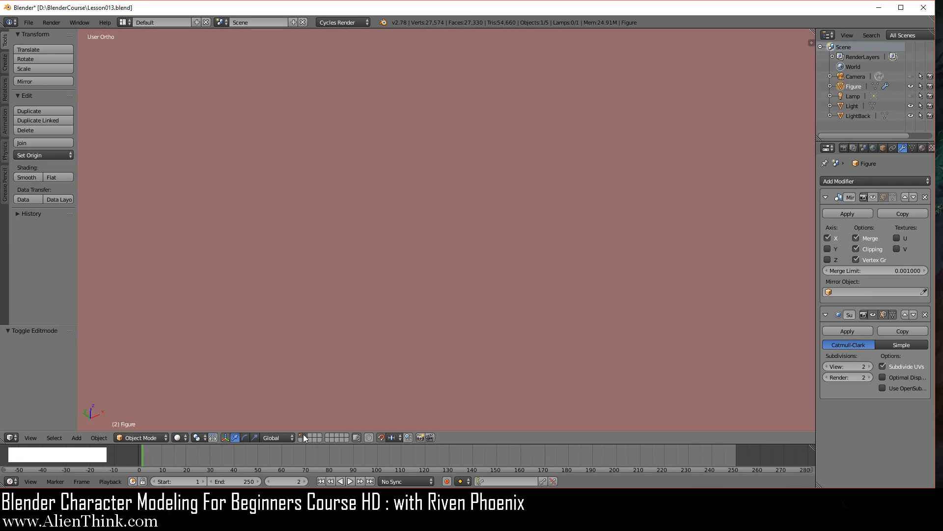
- Show only the first layer, deselect the figure, and view the toes from the front and the big toe's inner side
left_click(334, 437)
middle_click_drag(517, 326, 468, 311)
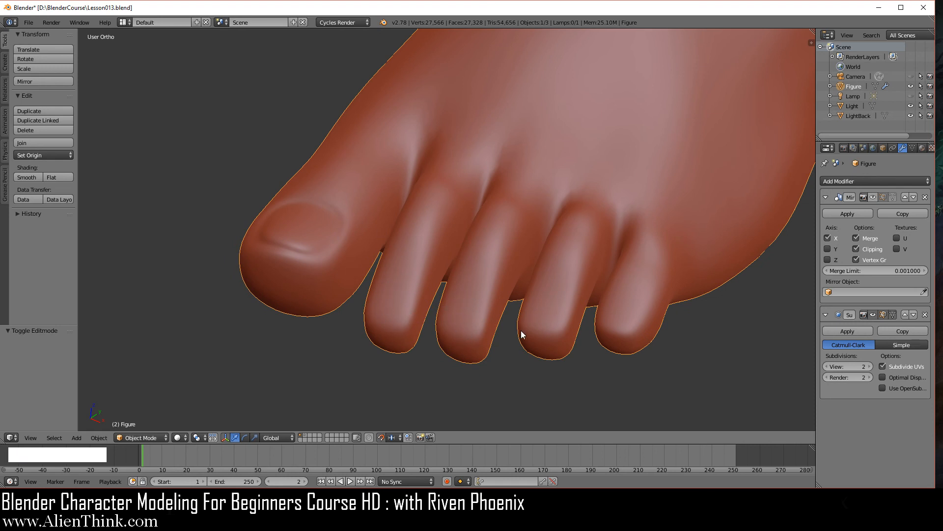
scroll(533, 342, "down", 2)
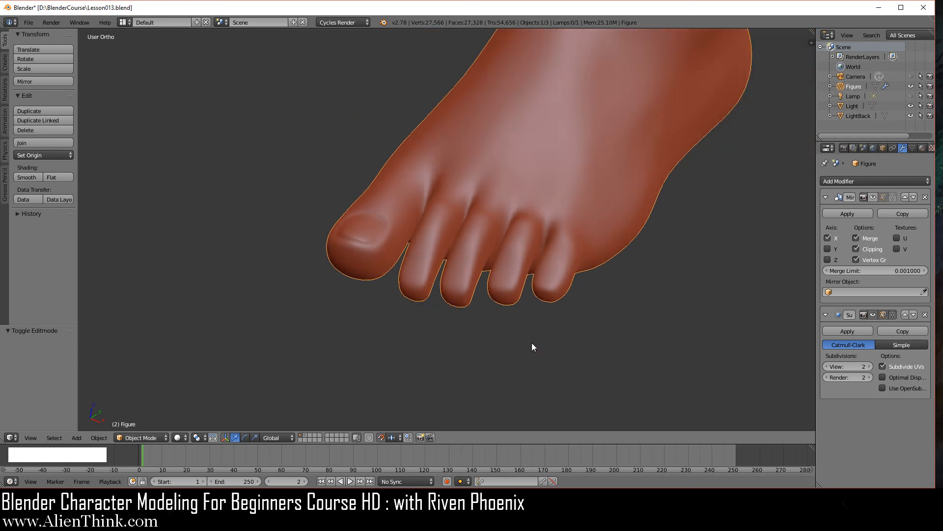
scroll(465, 320, "up", 3)
middle_click_drag(425, 257, 438, 309, "shift")
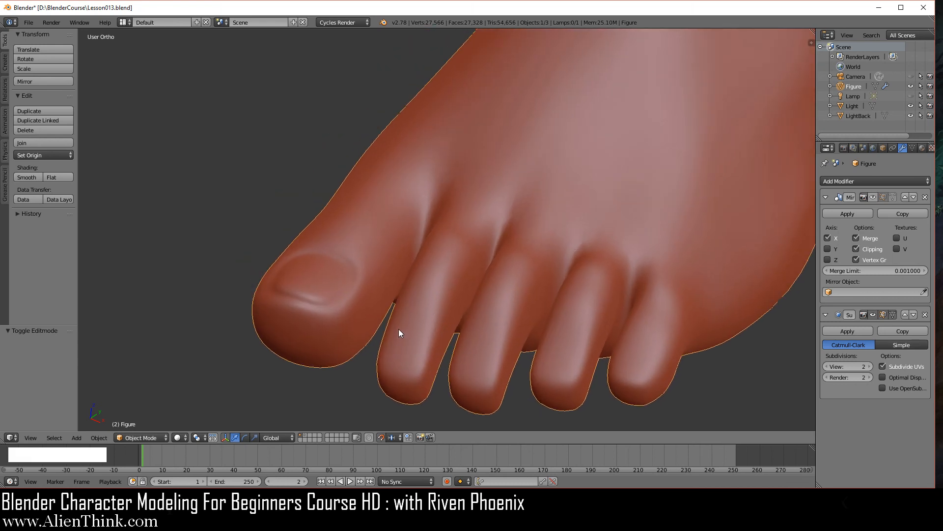
key("a")
middle_click_drag(379, 335, 464, 284)
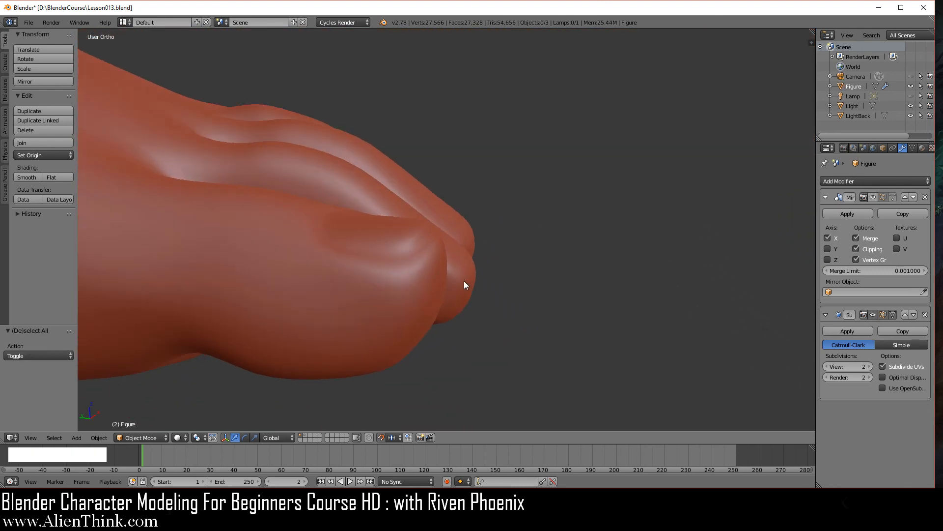
- In vertex select mode, select the vertex at the big toe's front corner below the nail and move it -0.010 along Z
key("Tab")
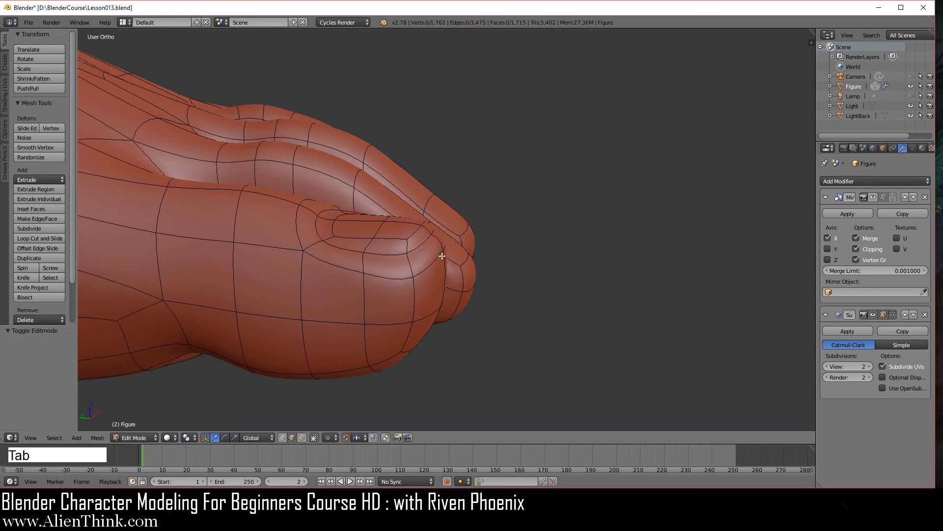
left_click(285, 437)
middle_click_drag(473, 312, 448, 309)
right_click(417, 270)
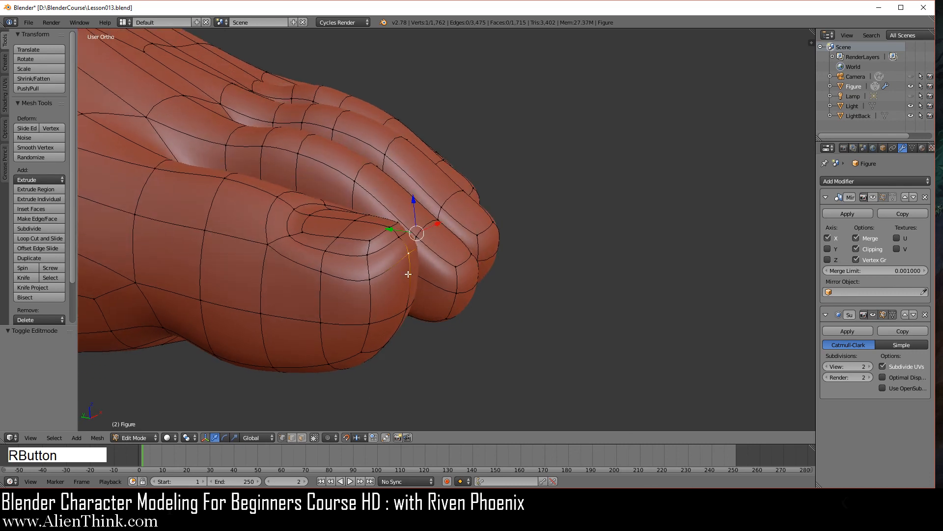
key("KP_3")
middle_click_drag(403, 243, 432, 285, "shift")
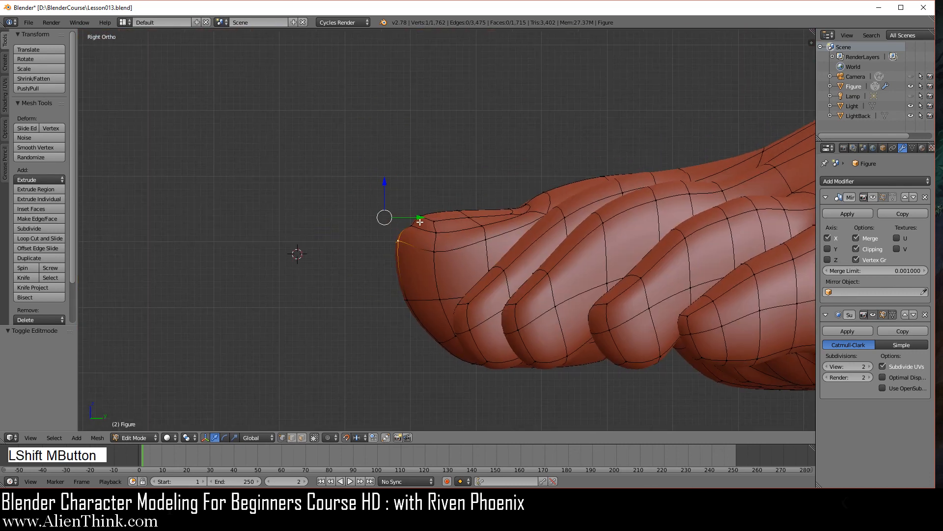
mouse_move(417, 217)
left_mouse_down()
mouse_move(405, 220)
mouse_move(417, 218)
left_mouse_up()
left_click_drag(386, 182, 385, 193)
scroll(447, 270, "down", 1)
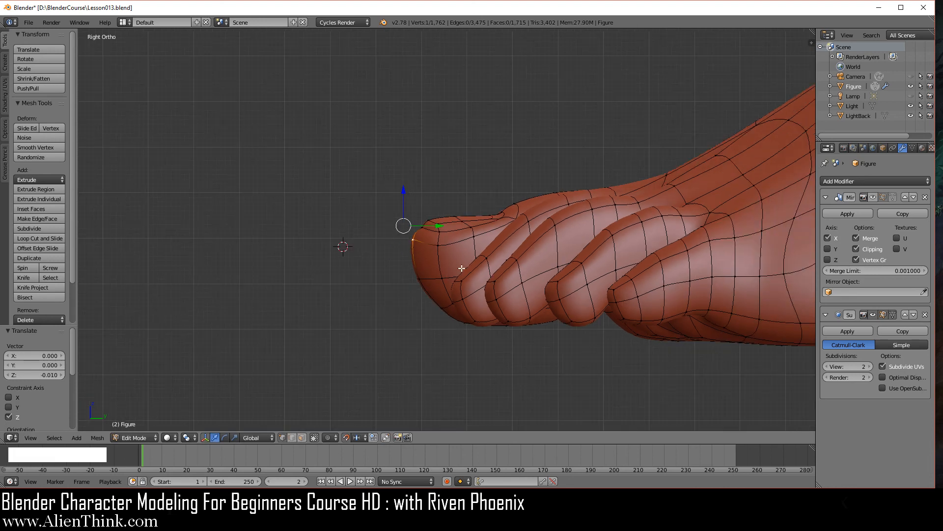
- Select the vertex on the big toe's side facing the second toe, move it 0.020 along X, and return to Object Mode
key("Tab")
middle_click_drag(472, 244, 577, 259)
scroll(392, 268, "up", 2)
middle_click_drag(393, 267, 450, 285, "shift")
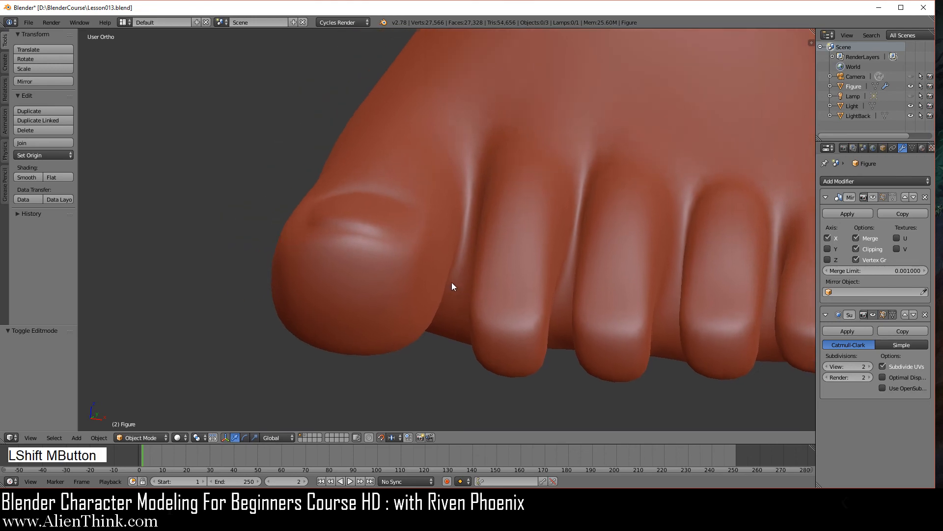
key("Tab")
mouse_move(447, 320)
middle_mouse_down()
mouse_move(456, 311)
mouse_move(431, 310)
mouse_move(445, 317)
mouse_move(449, 309)
middle_mouse_up()
right_click(448, 288)
key("KP_1")
key("KP_1")
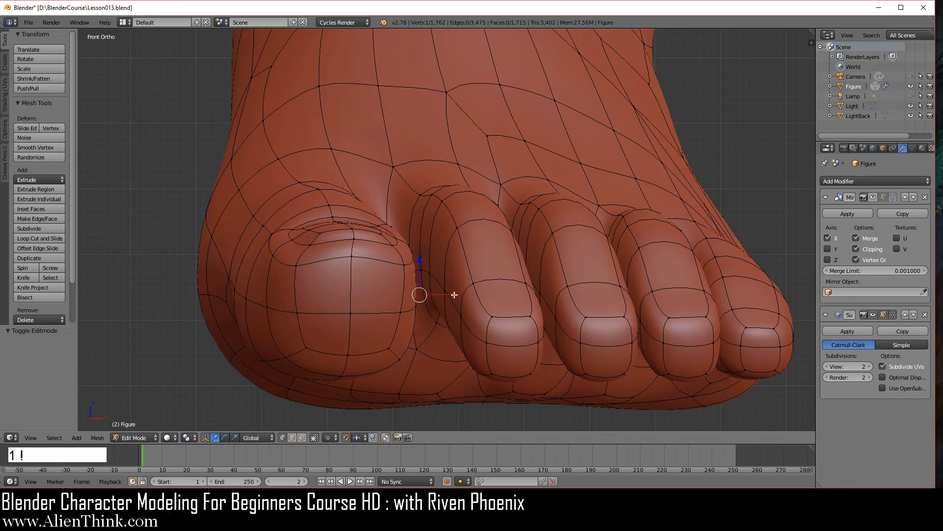
left_click_drag(454, 294, 467, 295)
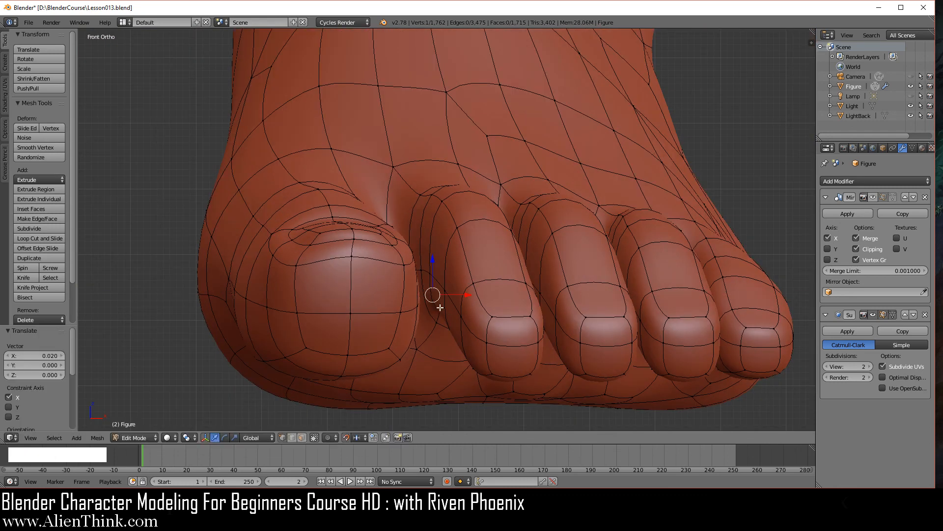
middle_click_drag(440, 307, 449, 307)
key("Tab")
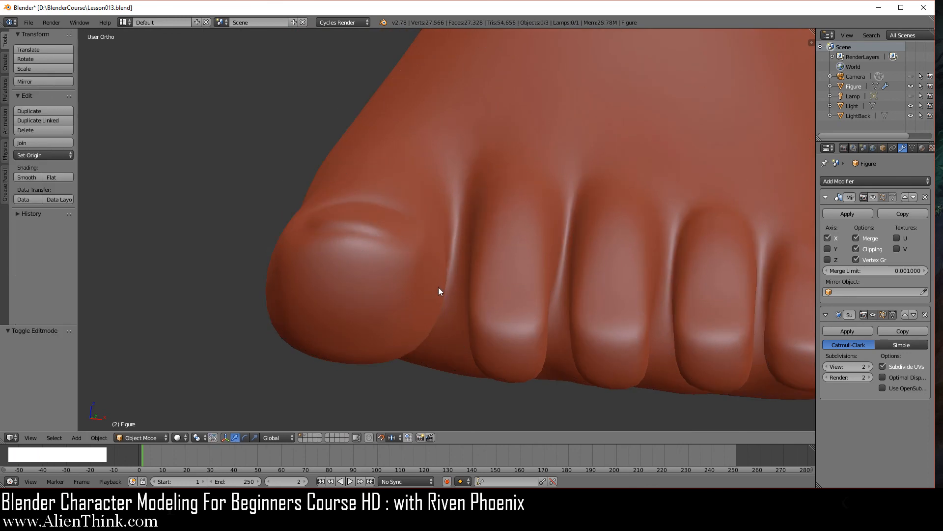